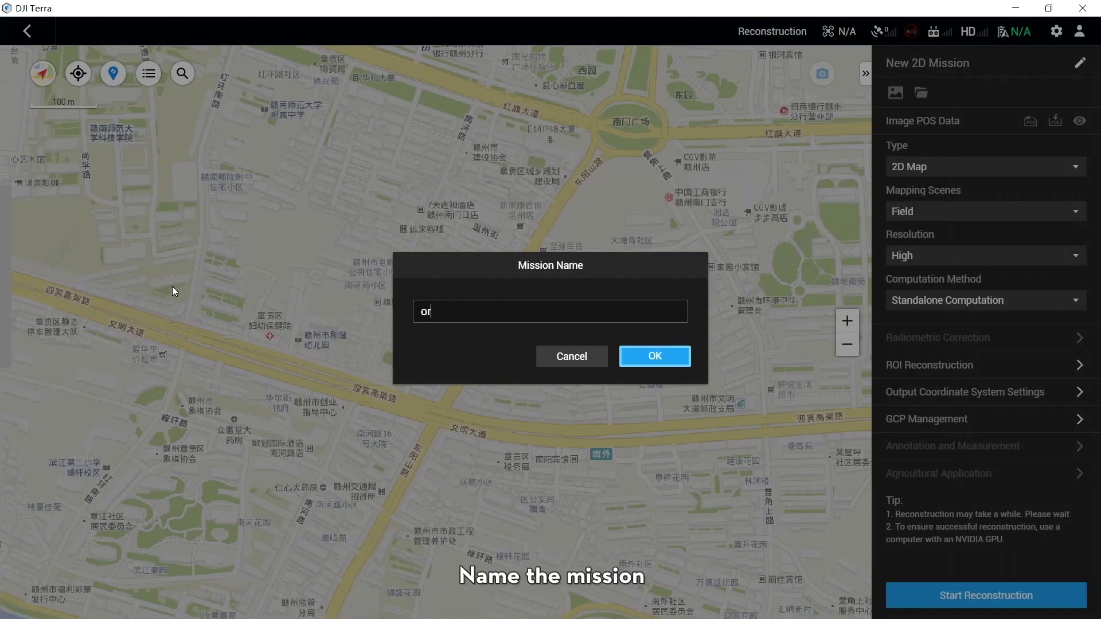
- Name the mission 'orange field1' and add survey photos 0001–0129
type("ld1")
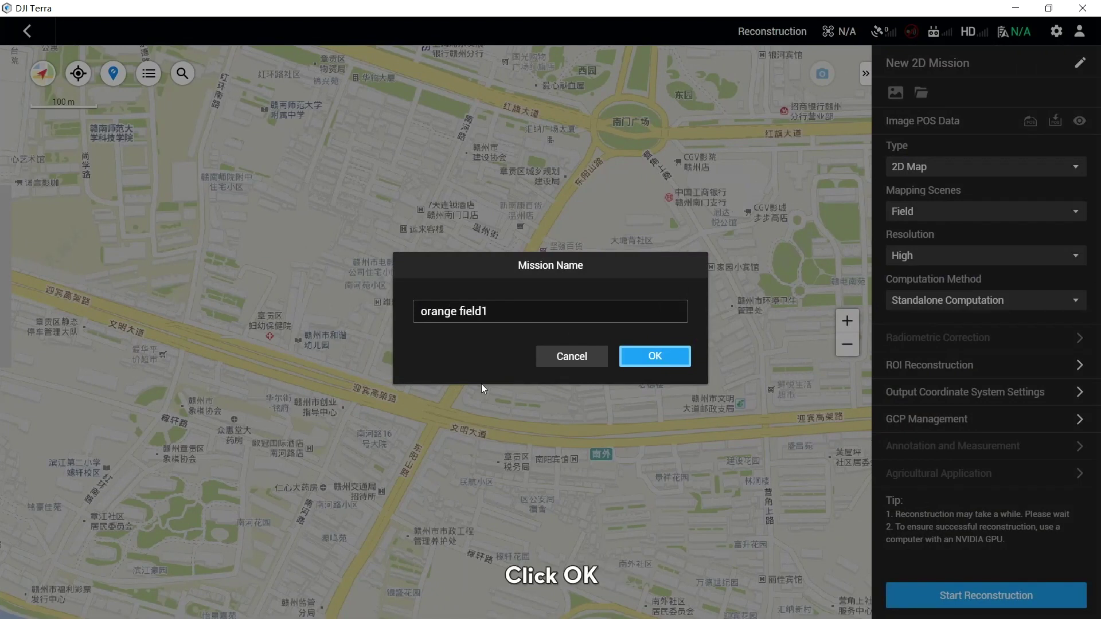
left_click(654, 357)
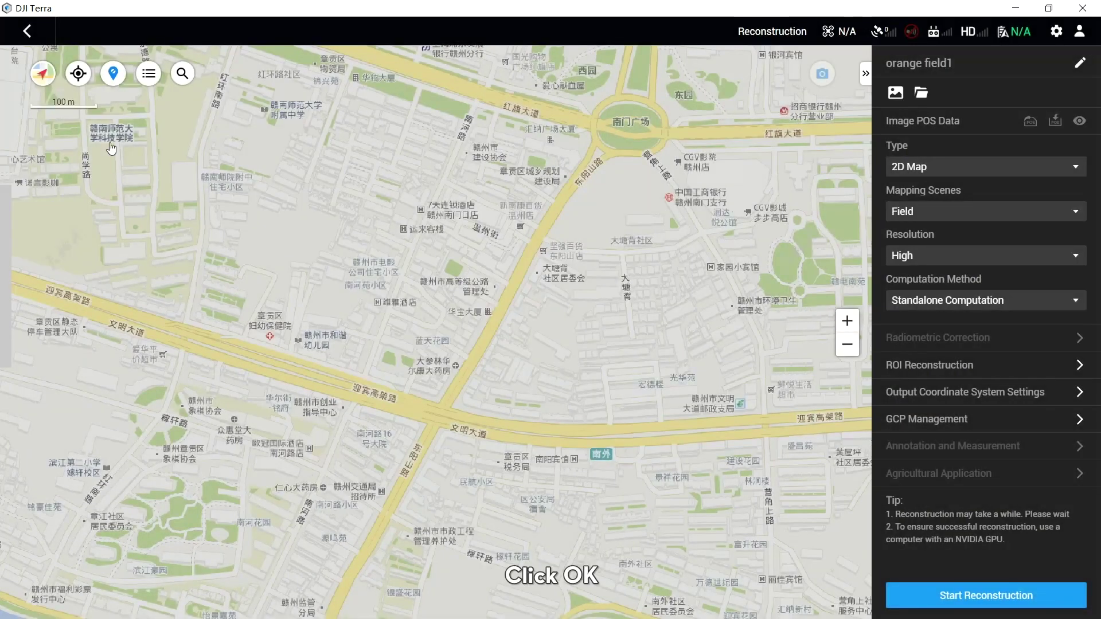
left_click(902, 102)
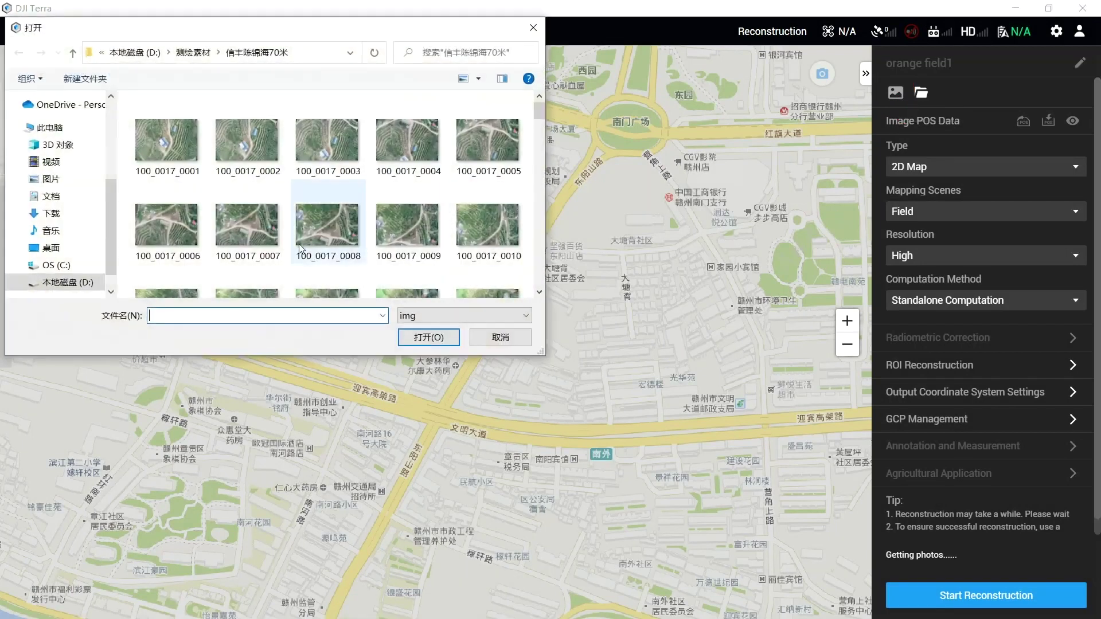
left_click(162, 143)
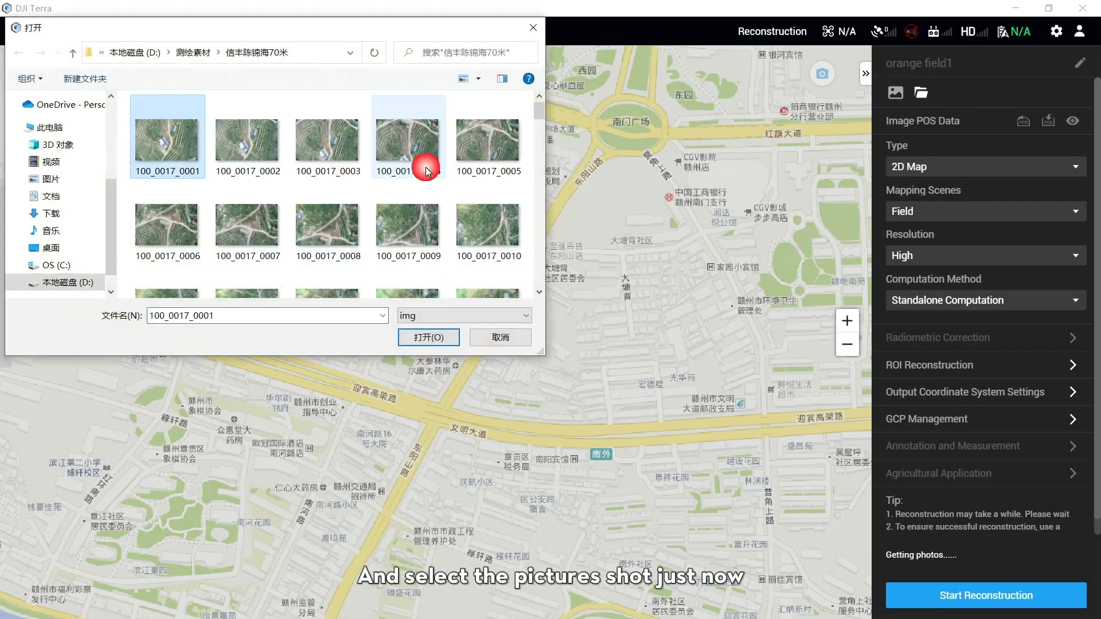
left_click_drag(542, 110, 541, 277)
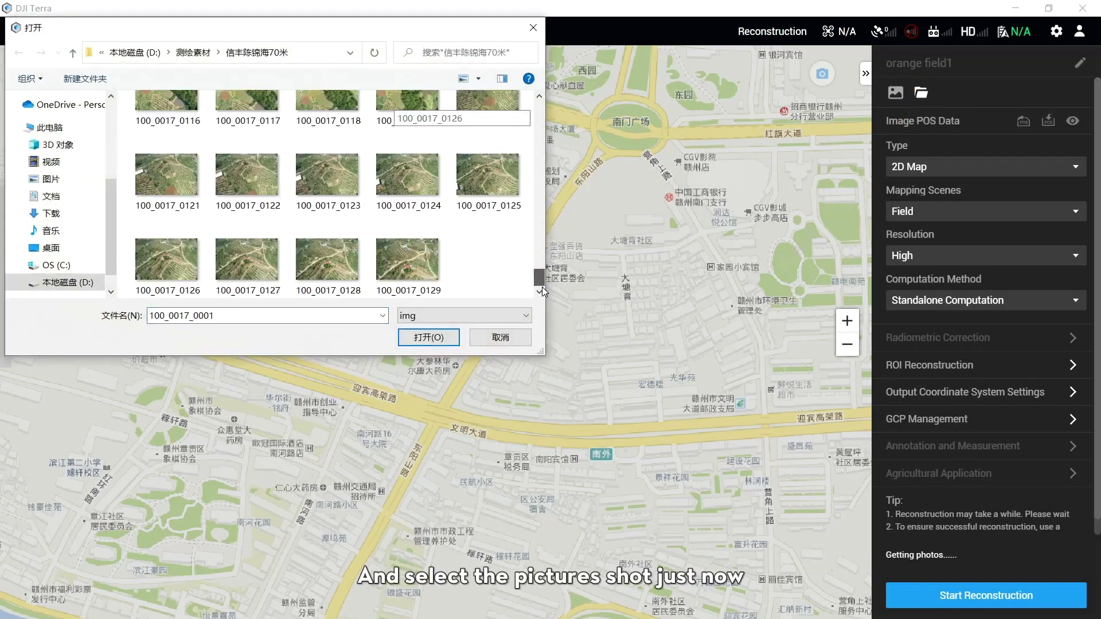
left_click(411, 268, "shift")
left_click(432, 338)
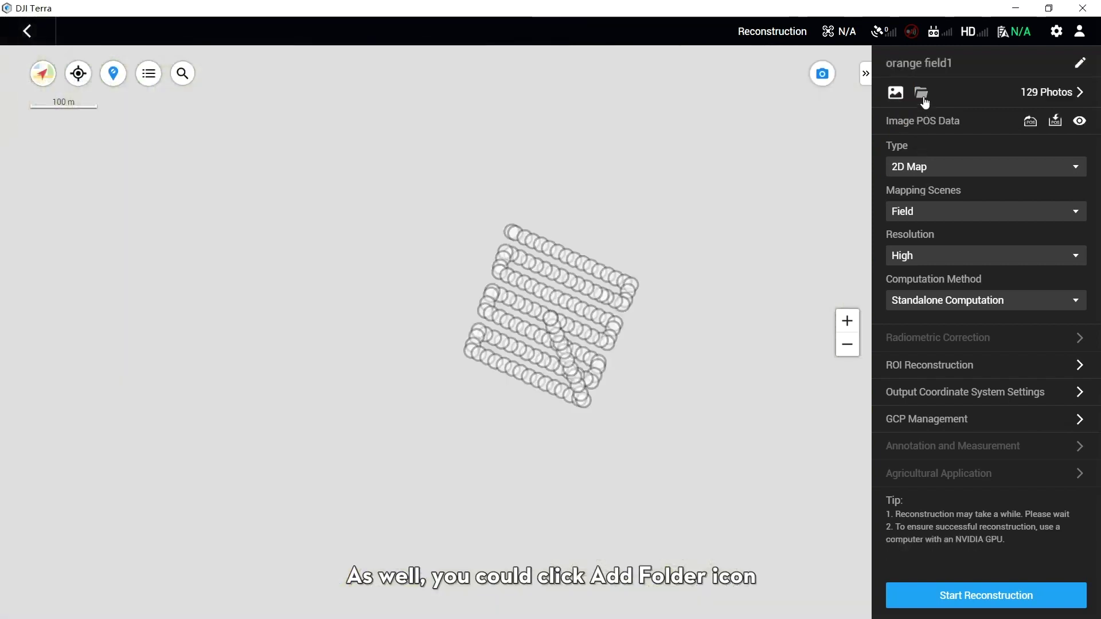
left_click(922, 97)
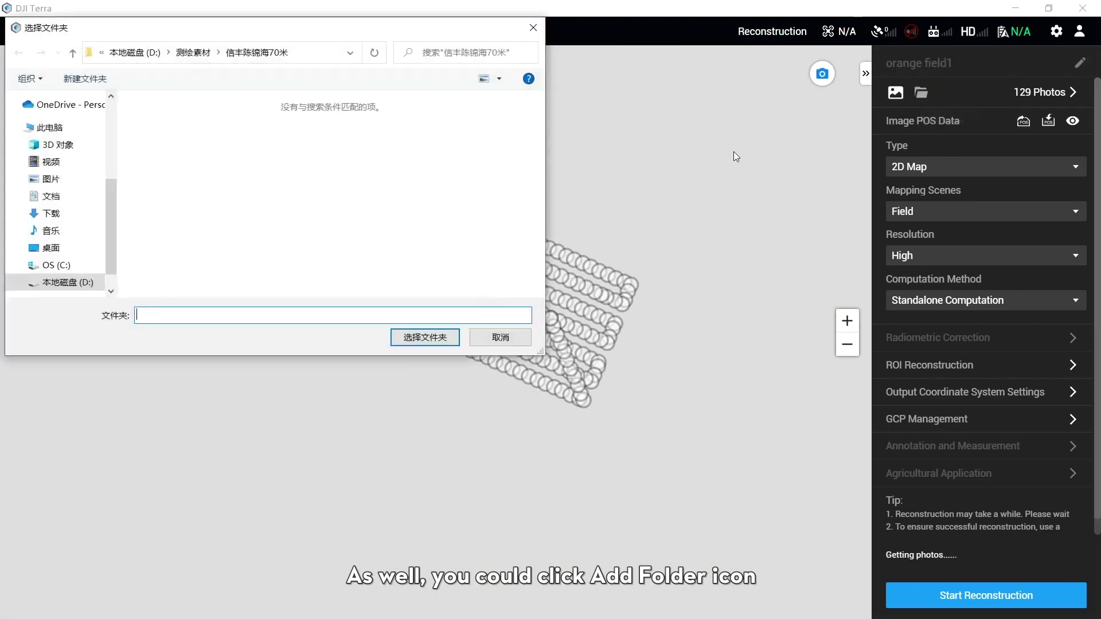
left_click(188, 54)
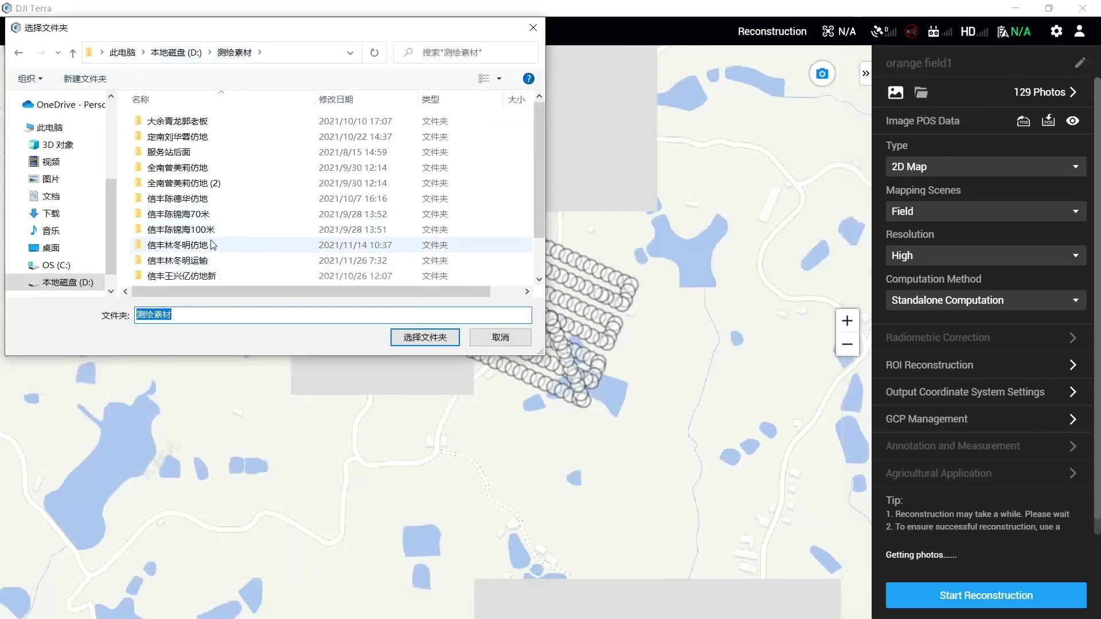
left_click(217, 217)
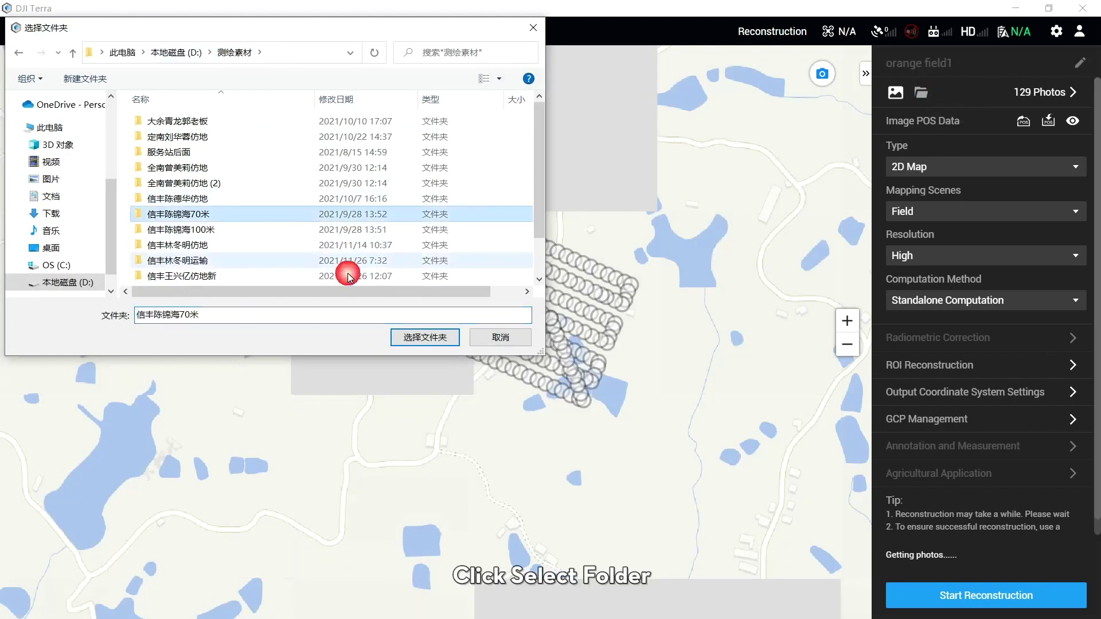
left_click(430, 340)
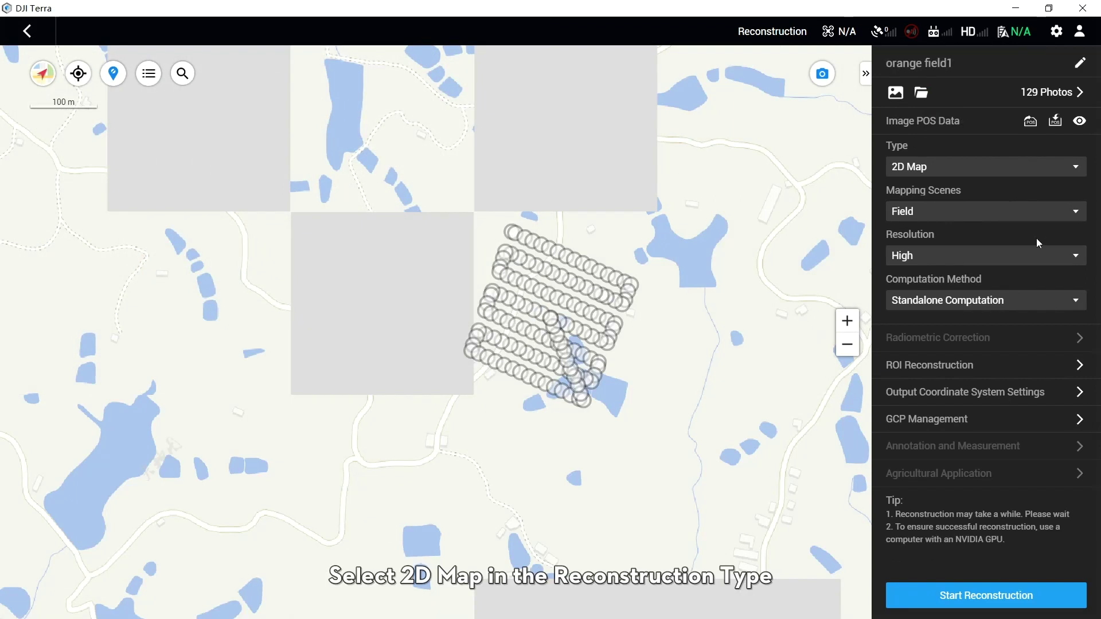
- Start a 2D Map reconstruction with the Fruit Tree scene at High resolution
left_click(951, 174)
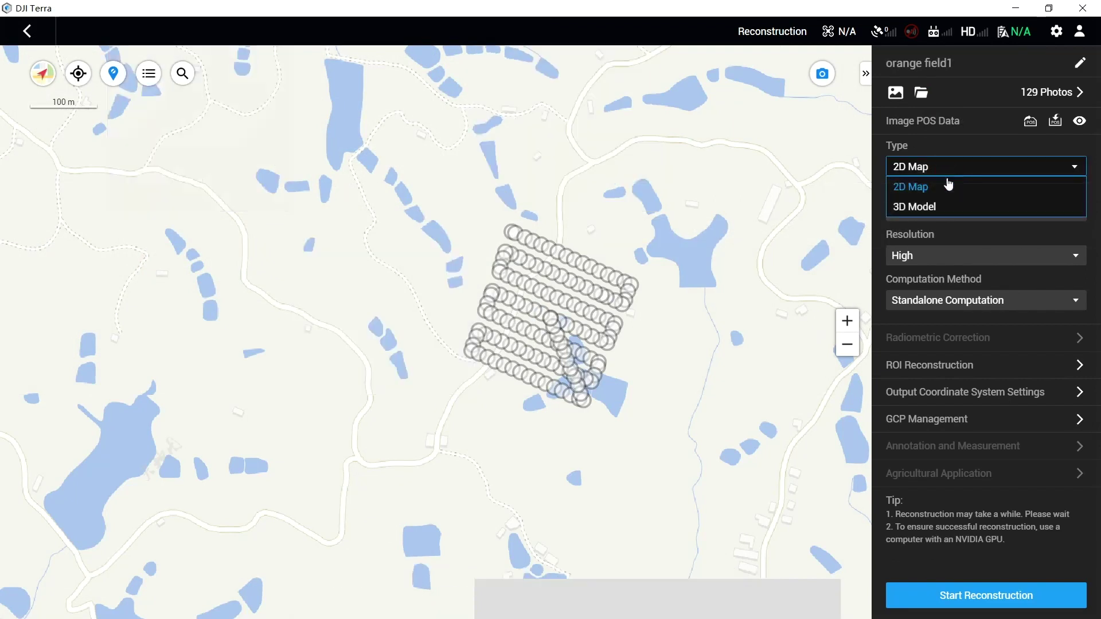
left_click(943, 188)
left_click(945, 213)
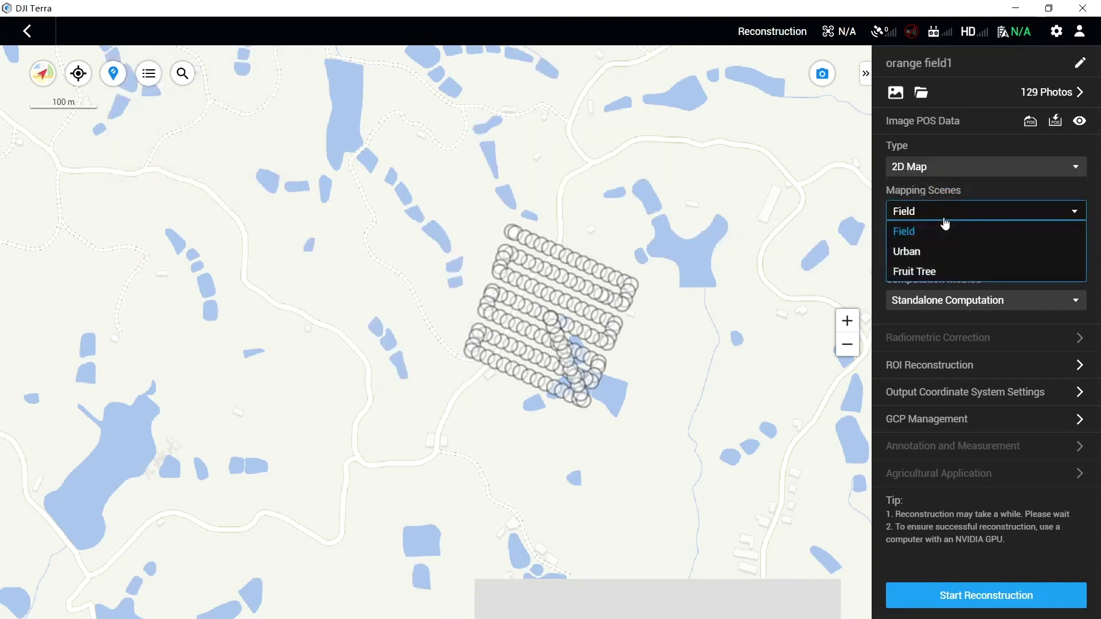
left_click(929, 278)
left_click(937, 254)
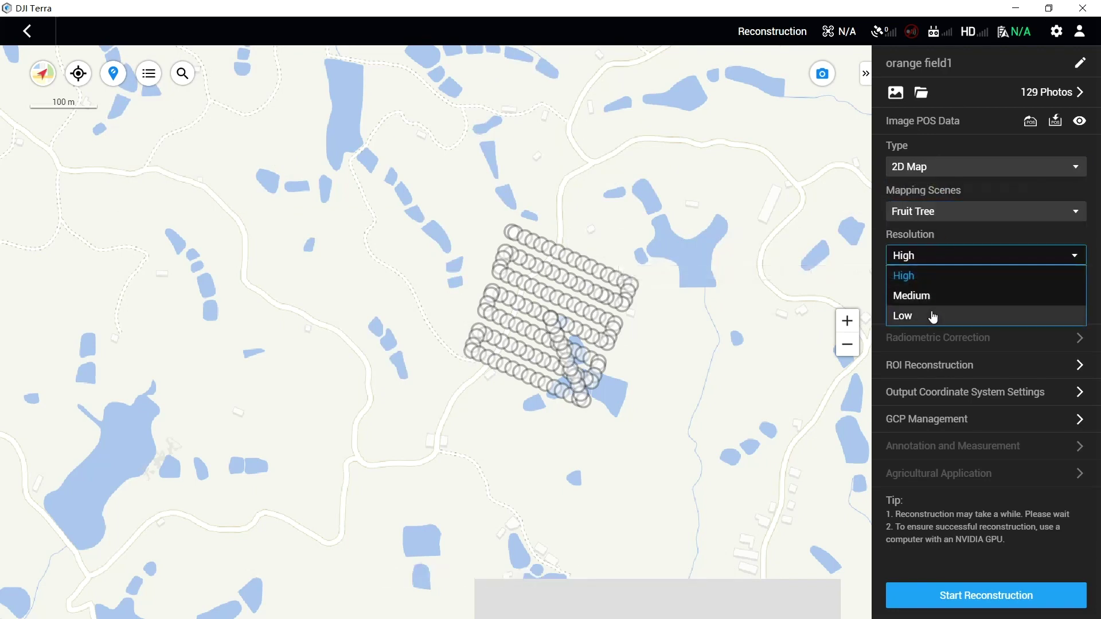
left_click(914, 276)
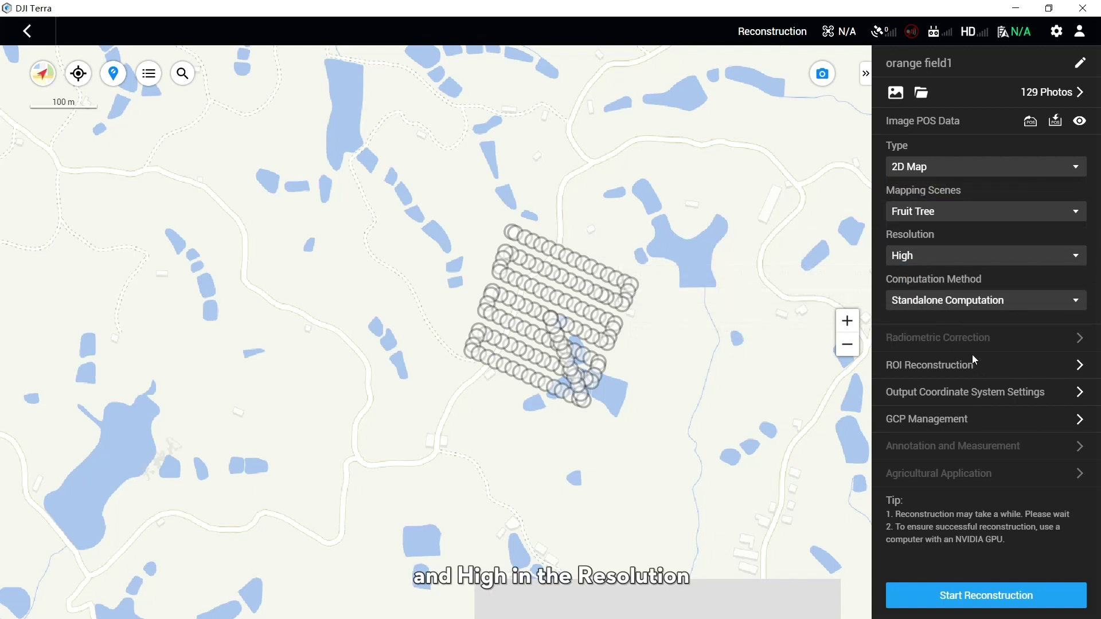
left_click(928, 603)
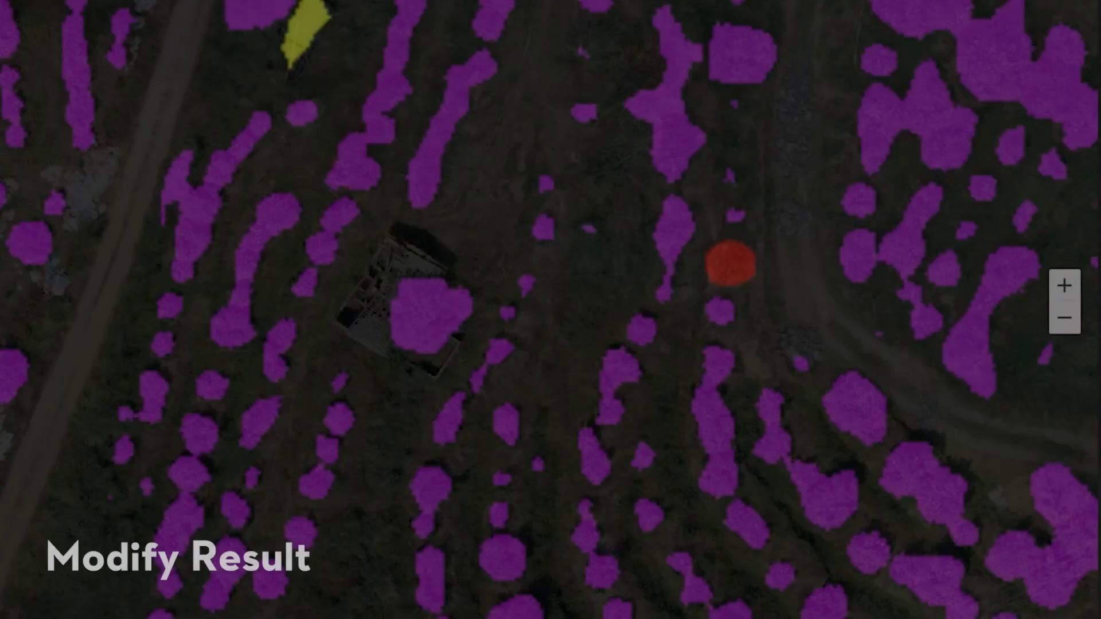
- Turn on Display Result, keep Continuous Spraying, and enter Modify Result
left_click(1071, 231)
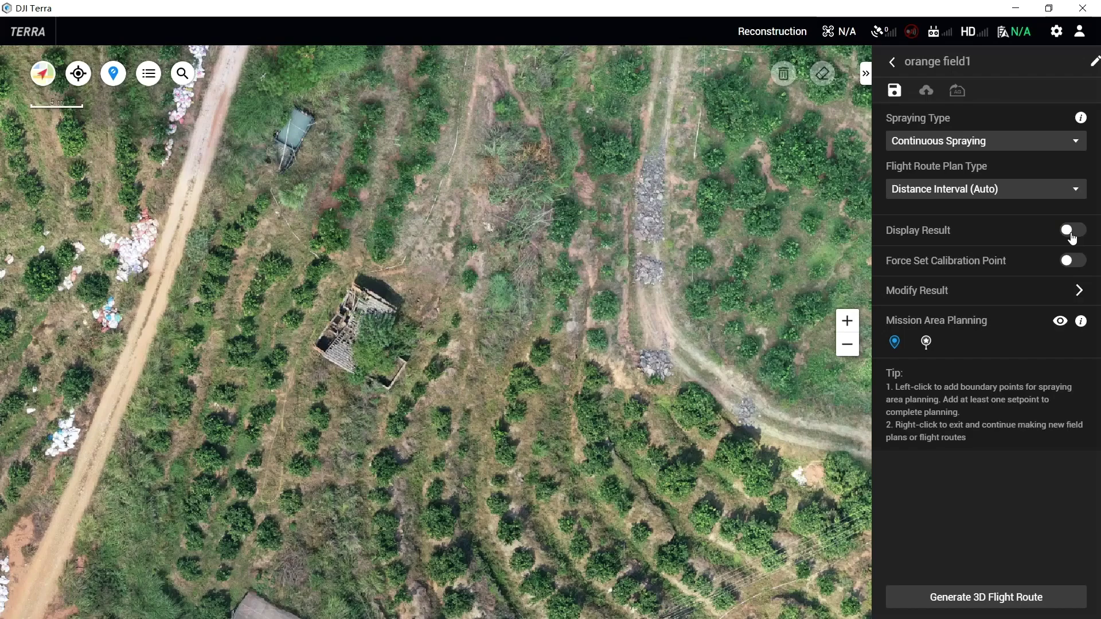
left_click(1072, 233)
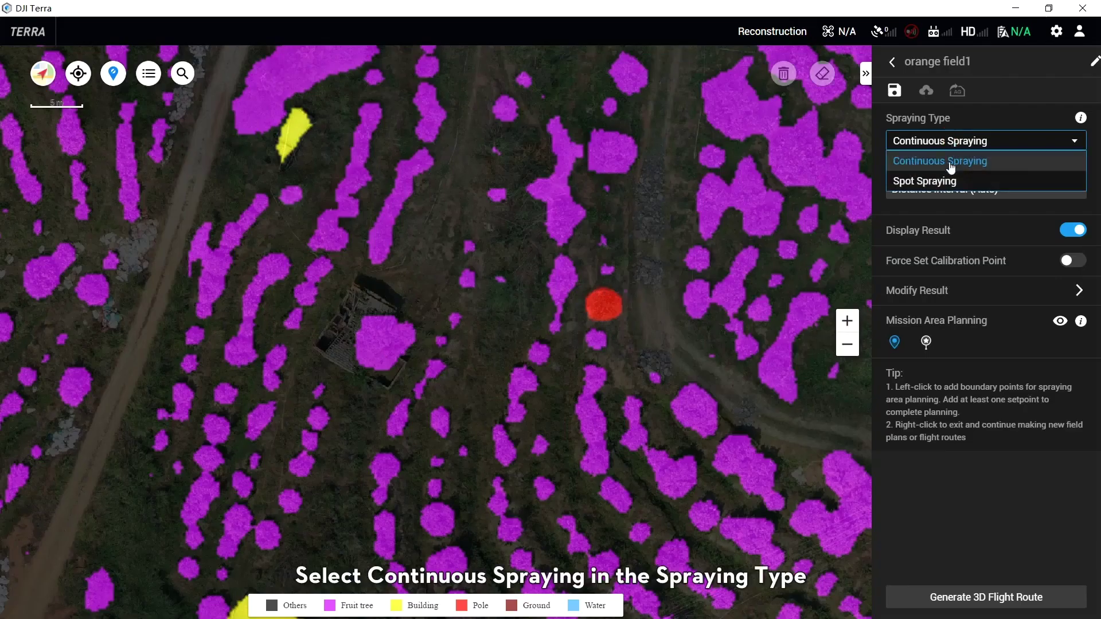
left_click(948, 164)
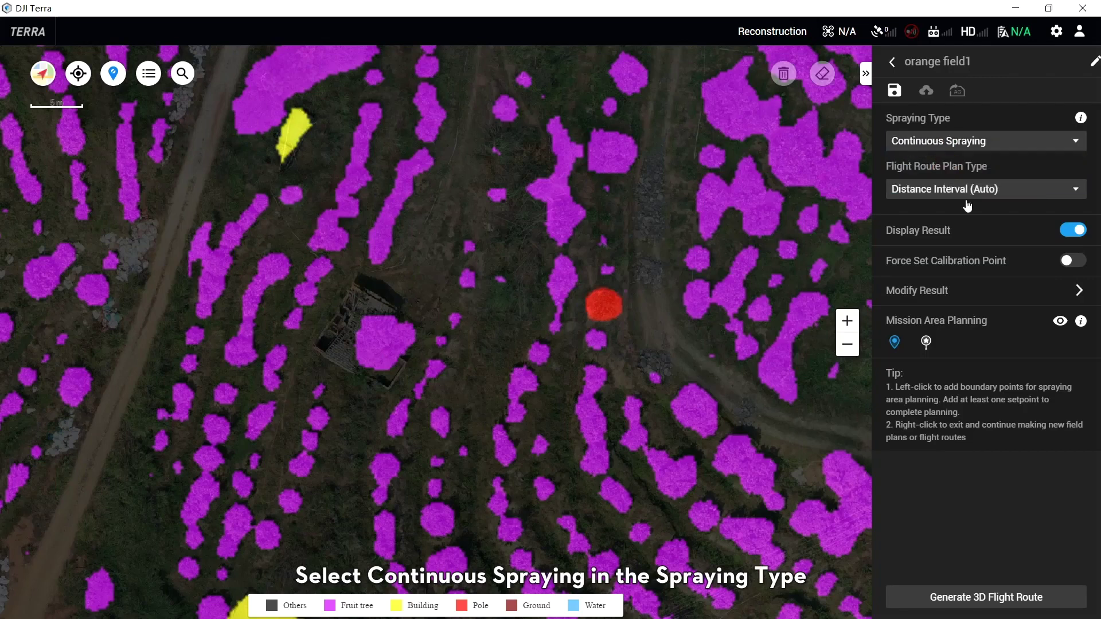
left_click(972, 294)
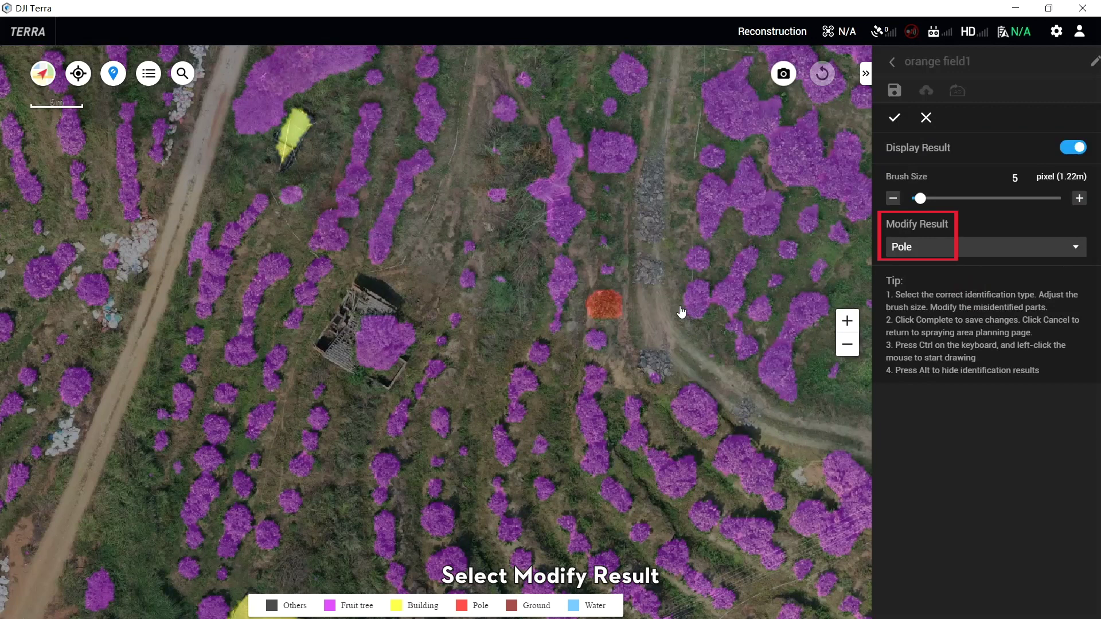
- Repaint the misidentified red pole spot as Fruit tree
left_click(930, 253)
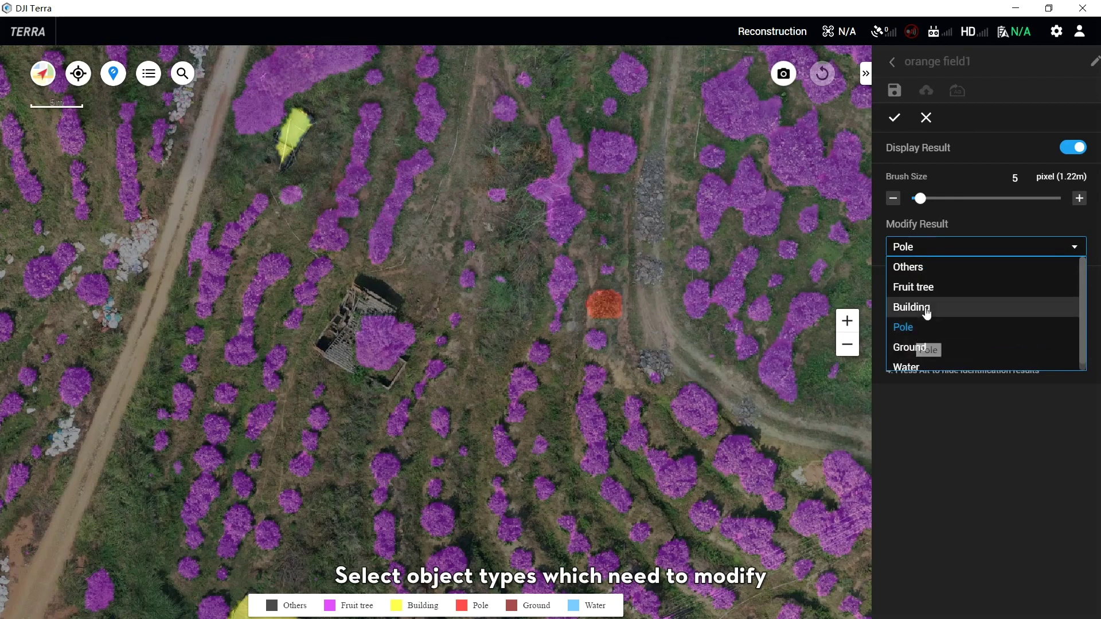
left_click(923, 288)
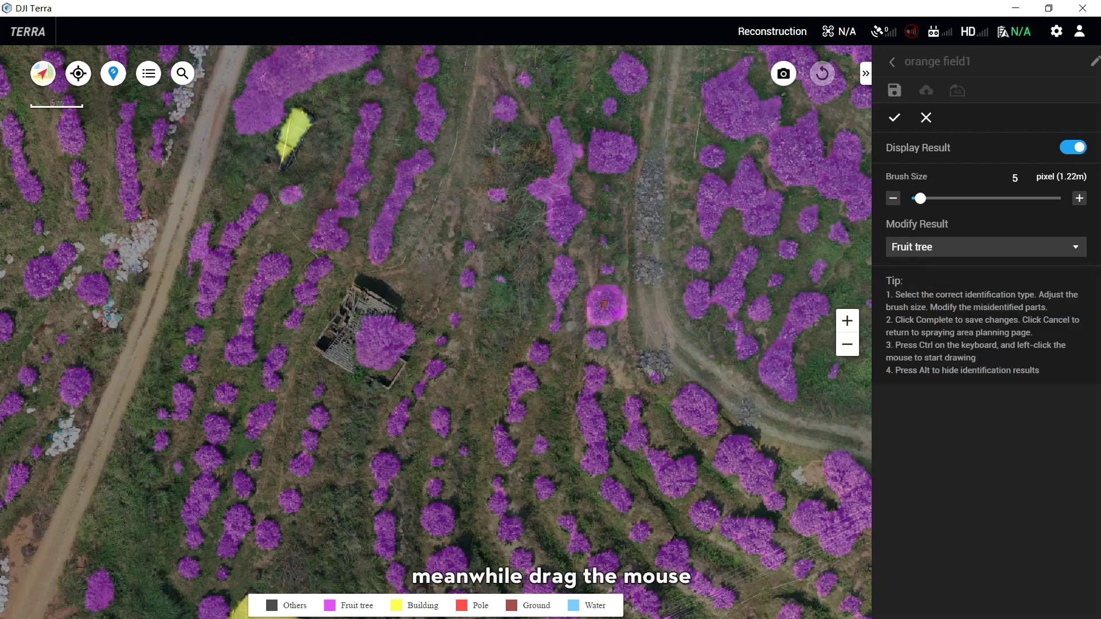
left_click(606, 304, "ctrl")
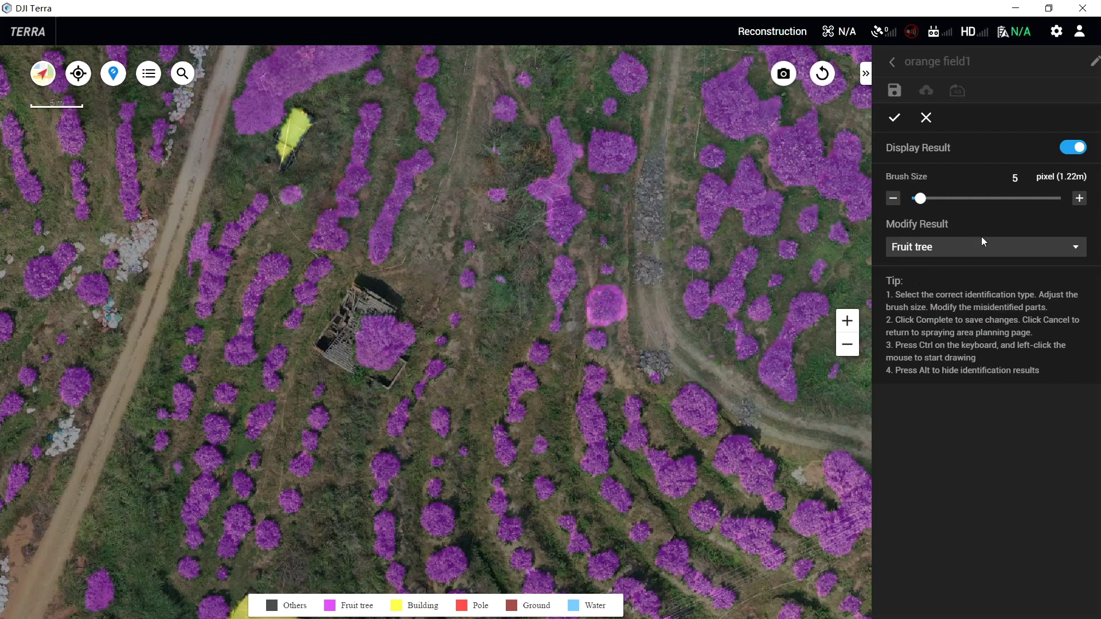
- Paint the ruined building's roof as Building and save the corrected result
left_click(933, 252)
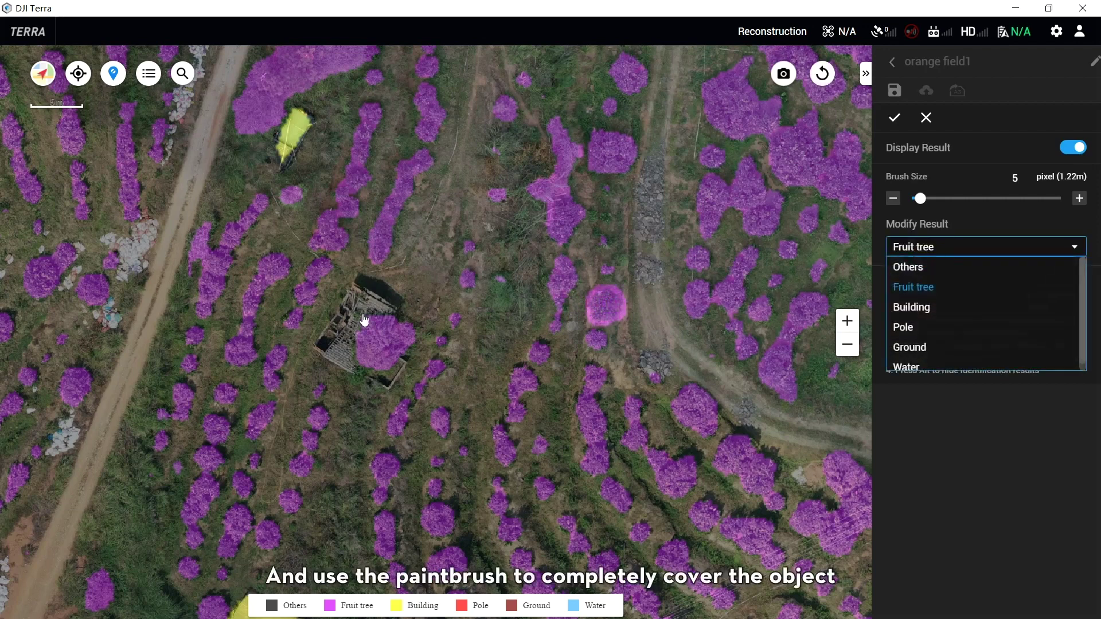
scroll(391, 315, "up", 5)
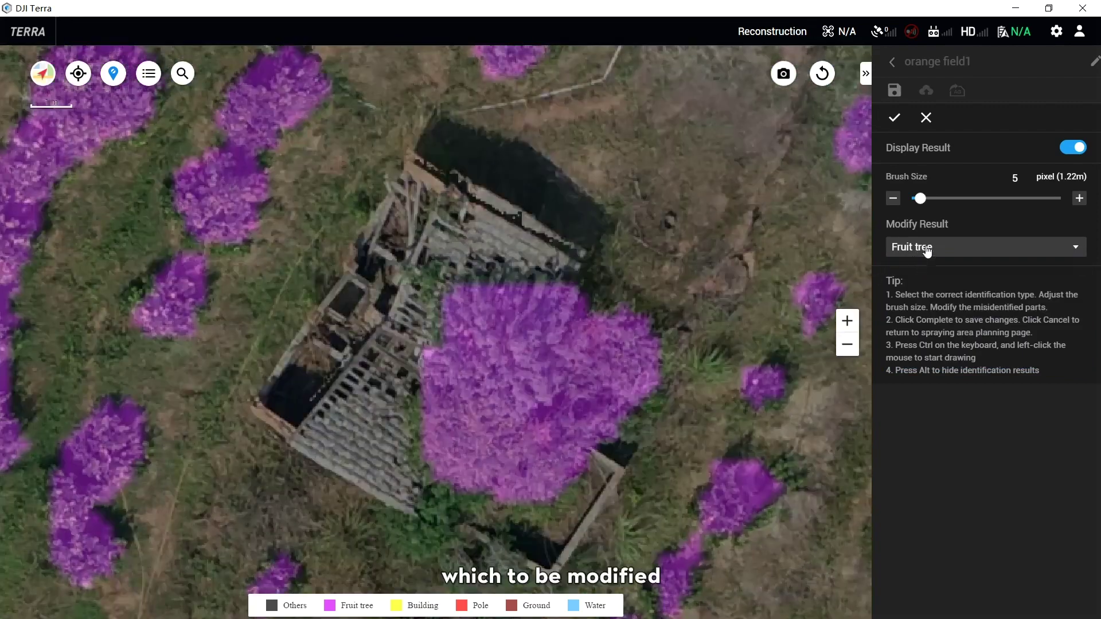
left_click(927, 248)
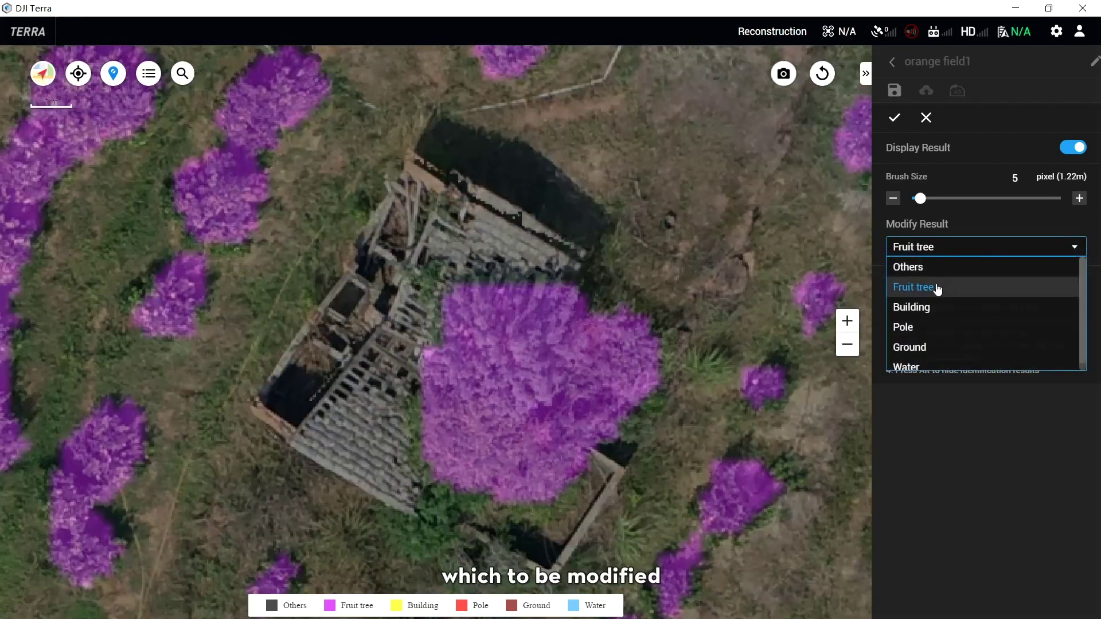
left_click(921, 308)
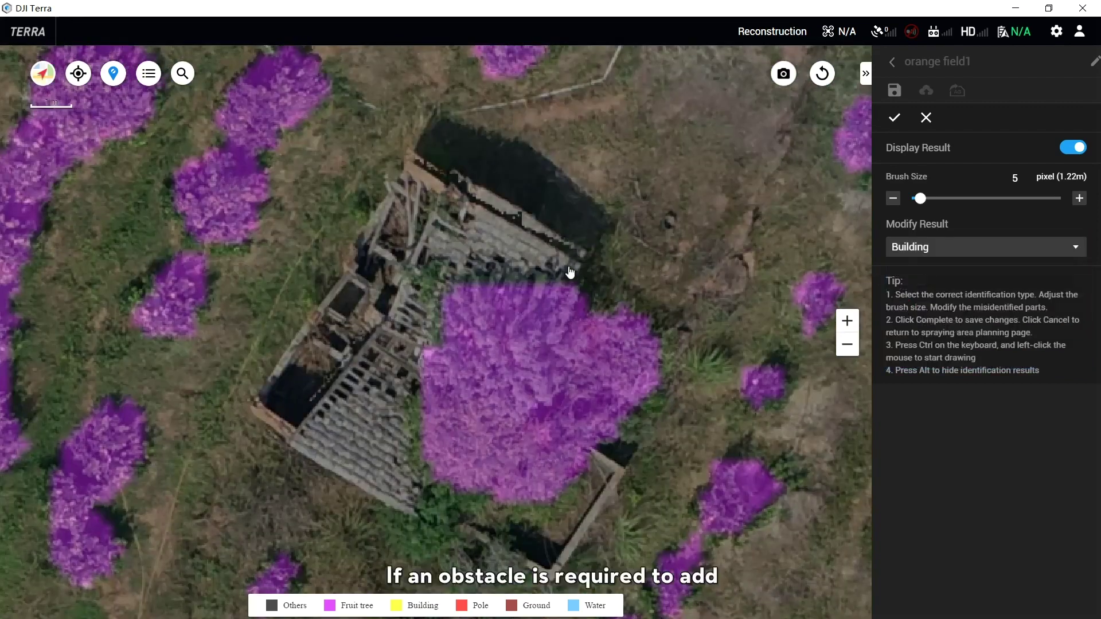
mouse_move(570, 259)
left_mouse_down()
mouse_move(421, 171)
mouse_move(419, 195)
mouse_move(436, 217)
mouse_move(502, 245)
mouse_move(421, 213)
mouse_move(286, 395)
mouse_move(290, 410)
mouse_move(388, 480)
mouse_move(369, 388)
mouse_move(379, 346)
mouse_move(411, 284)
mouse_move(450, 258)
left_mouse_up()
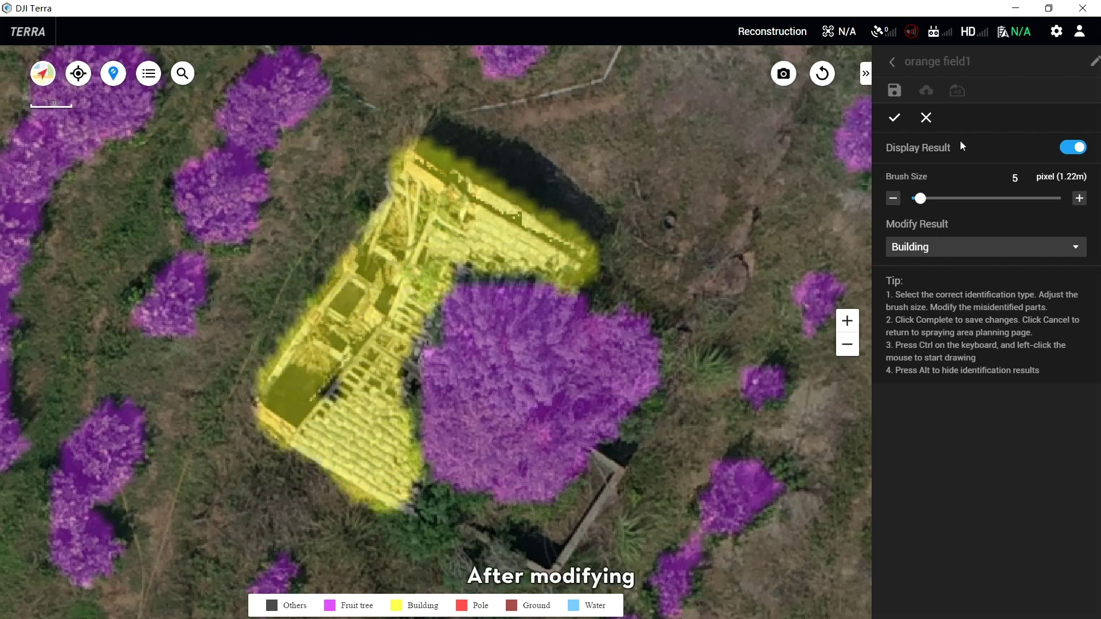
left_click(895, 117)
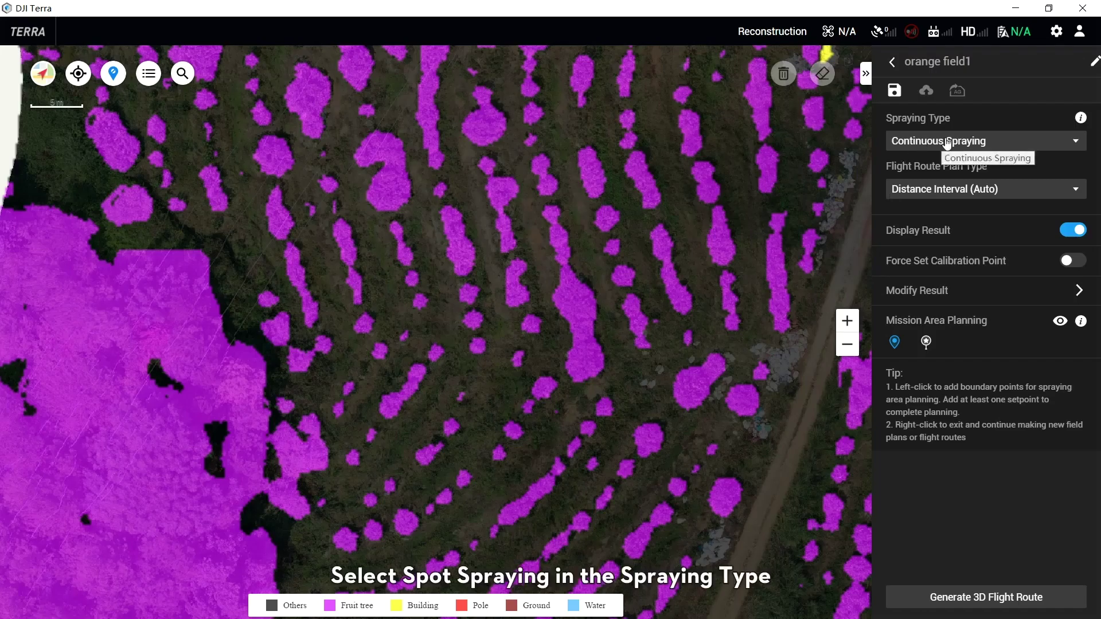
- Switch to Spot Spraying, delete one wrong crown-center point, and save the edit
left_click(947, 143)
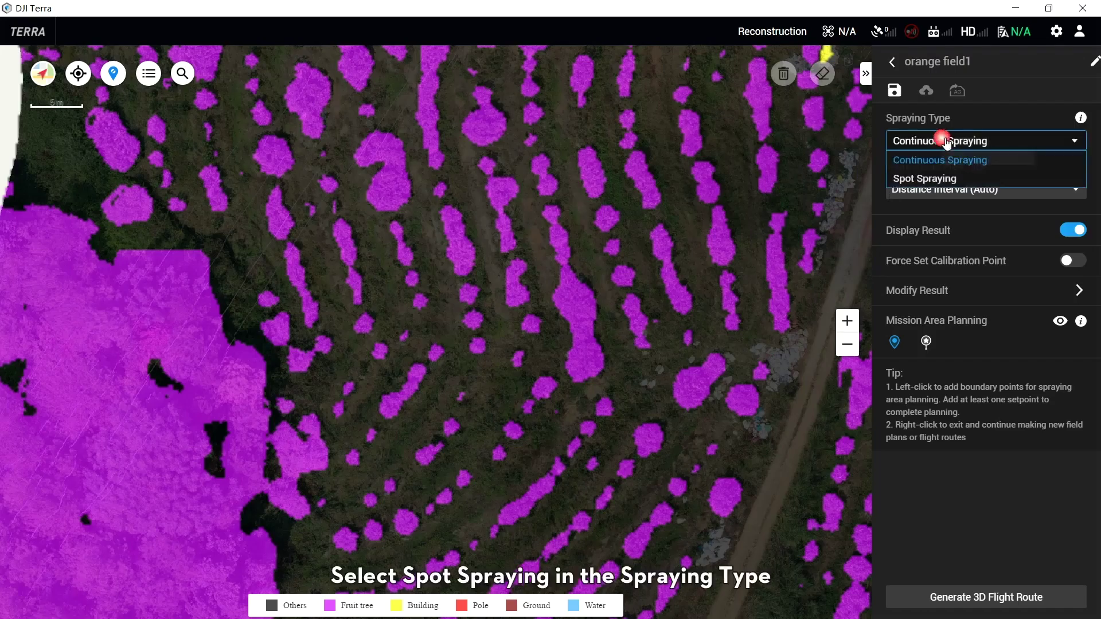
left_click(936, 182)
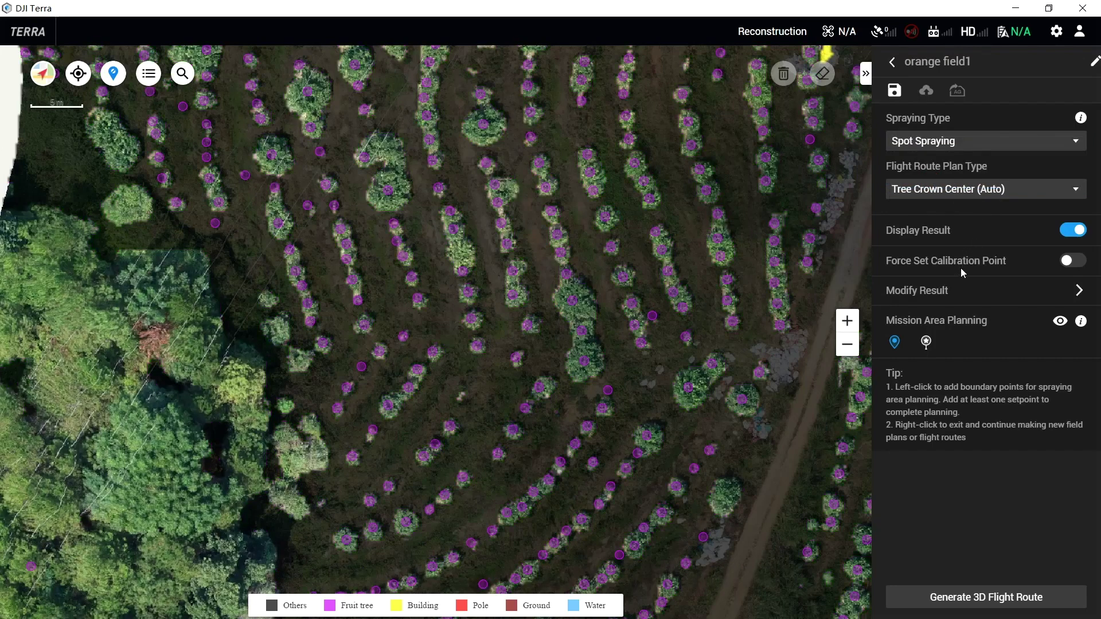
left_click(982, 293)
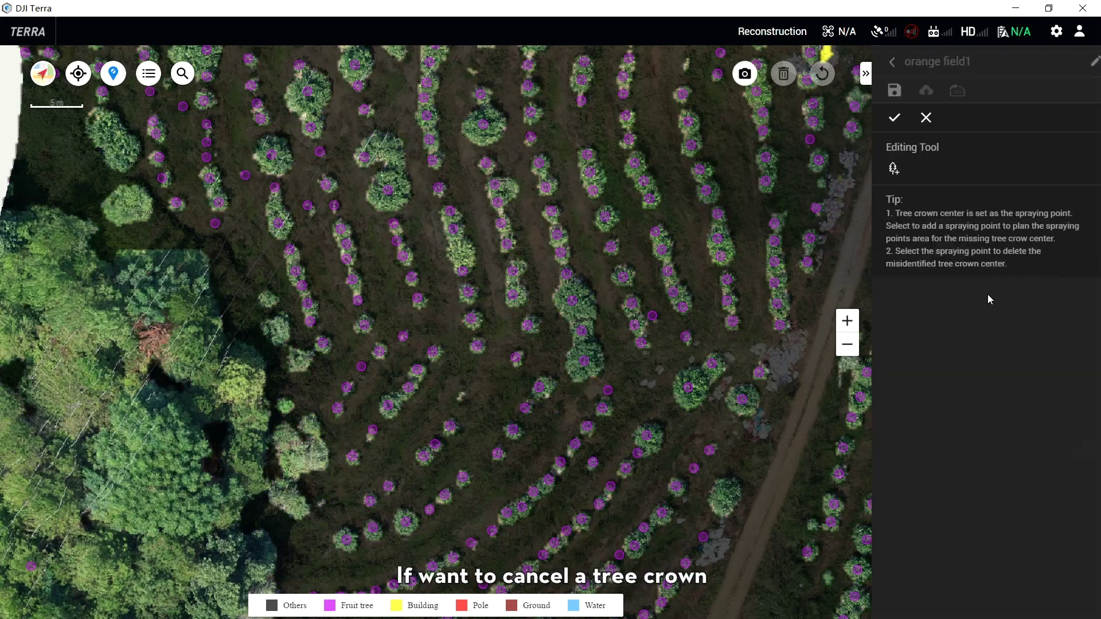
left_click(895, 170)
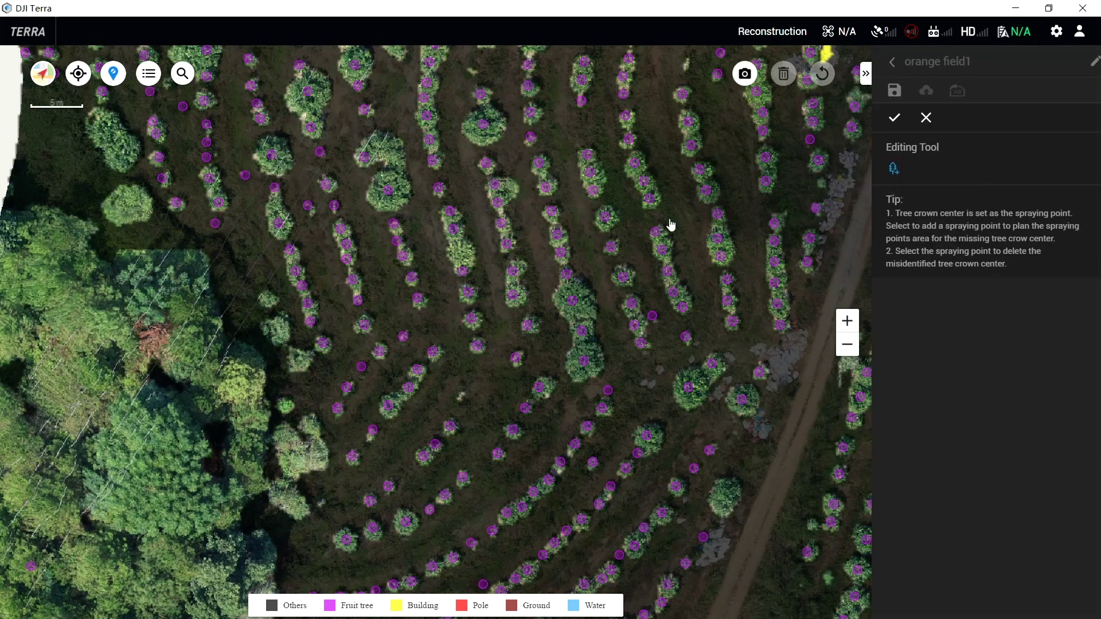
left_click(558, 236)
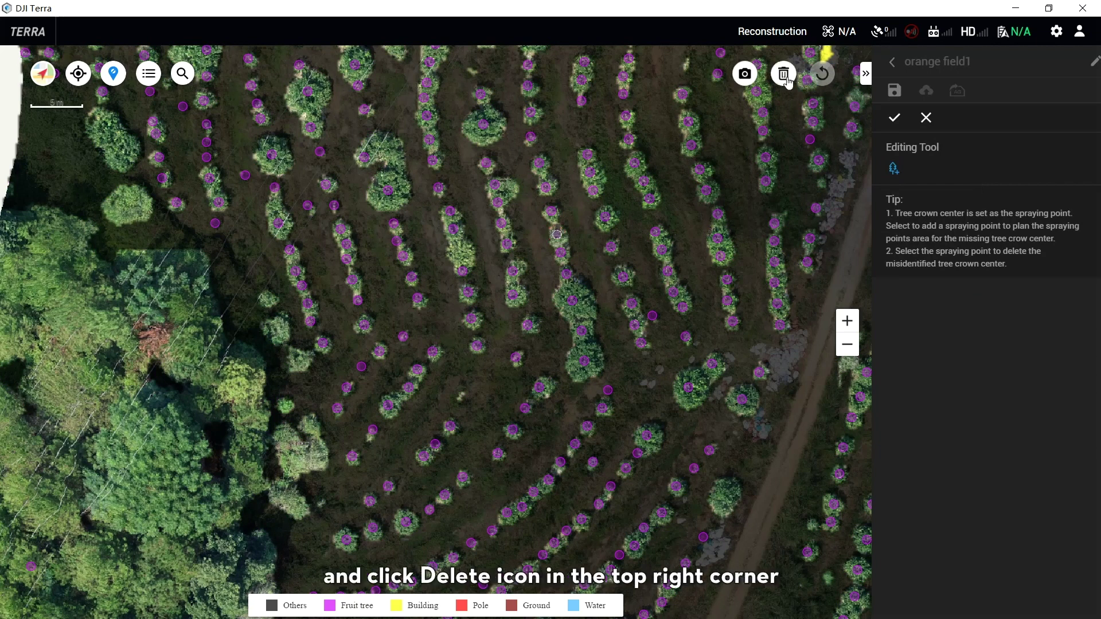
left_click(785, 81)
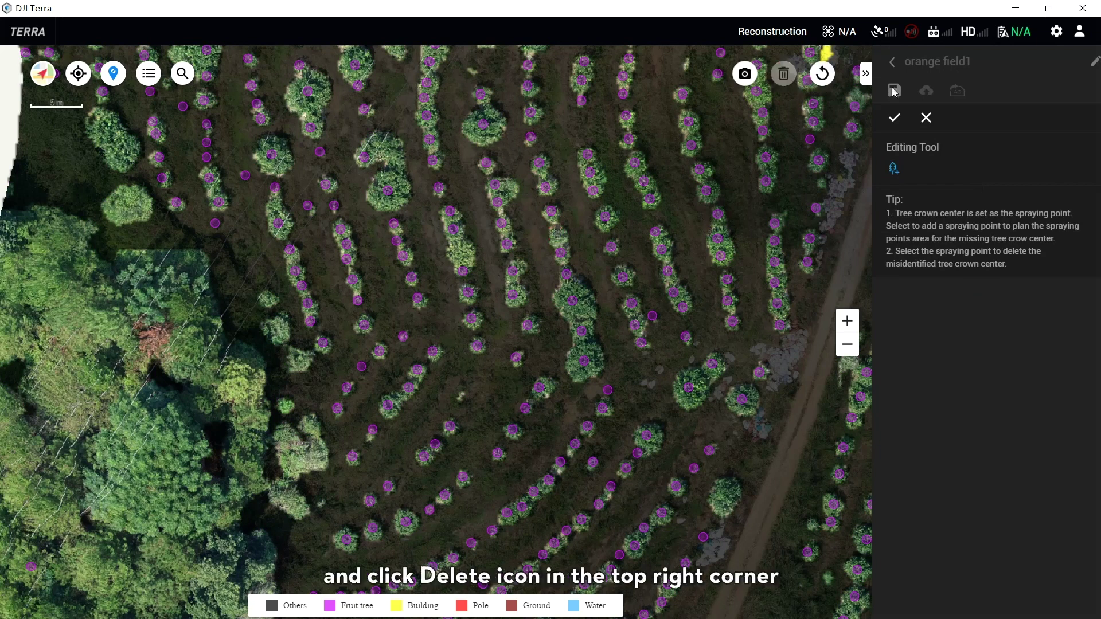
left_click(895, 171)
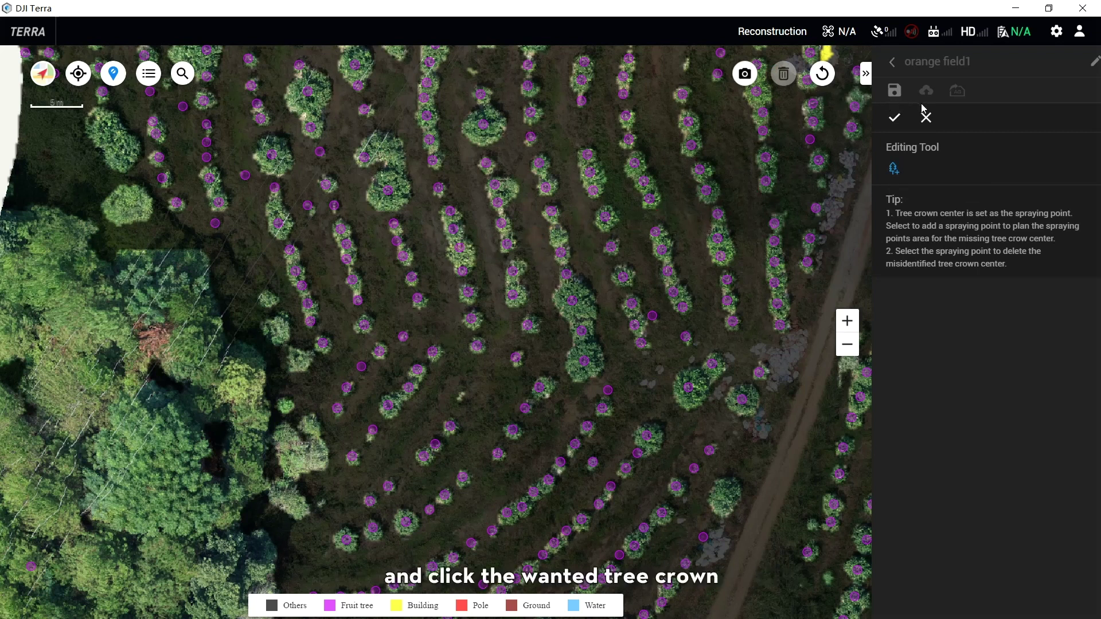
left_click(899, 122)
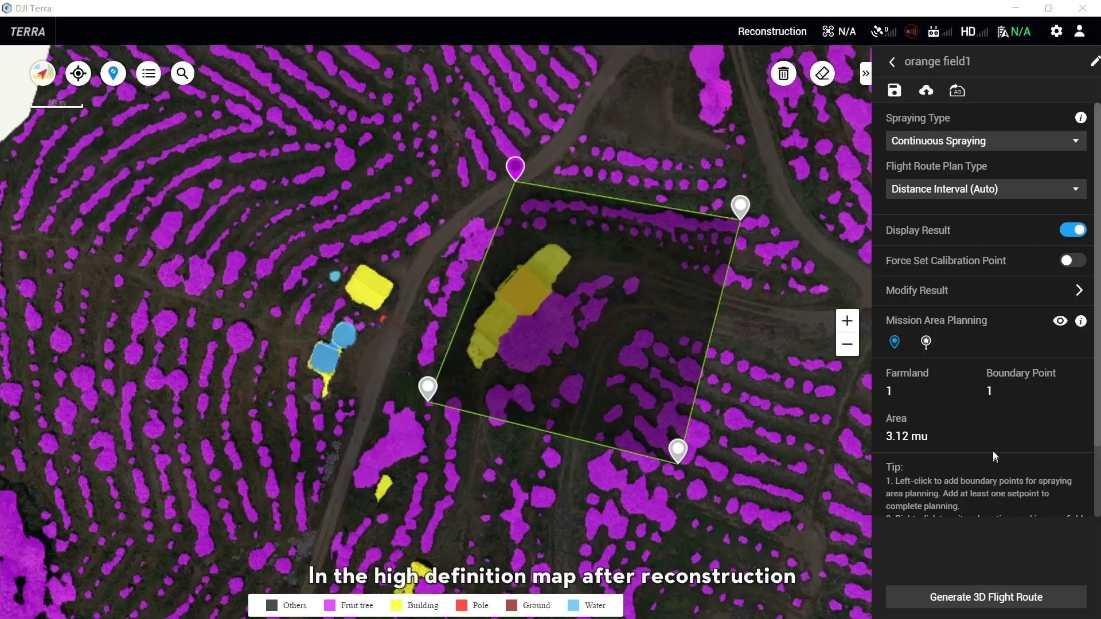
- Generate the 3D flight route and zoom in to inspect the route lines
left_click(1000, 599)
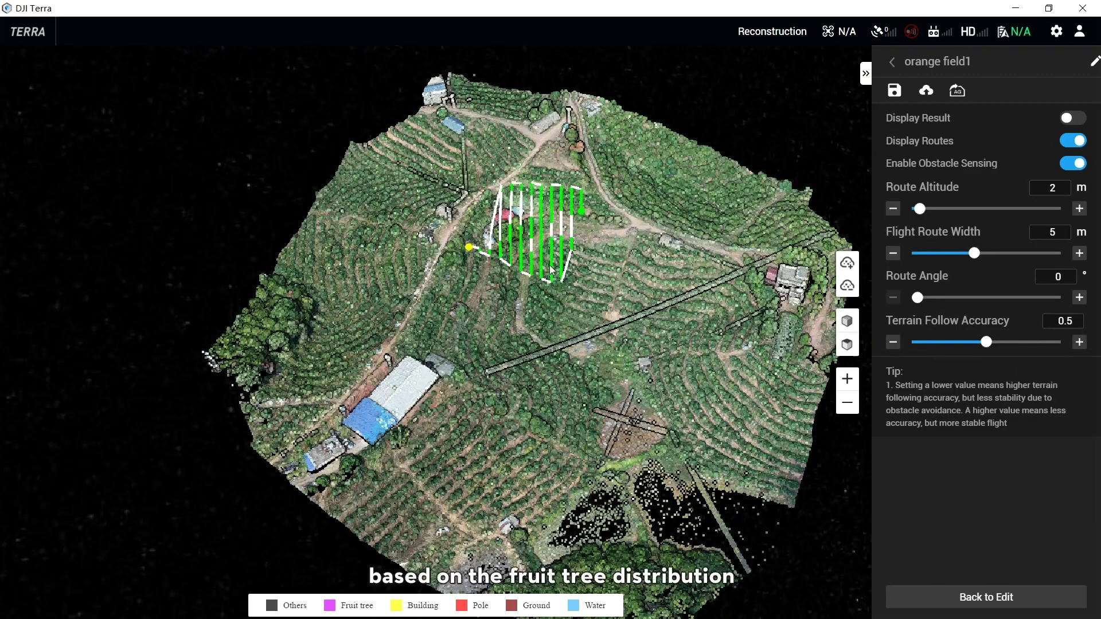
scroll(556, 252, "up", 5)
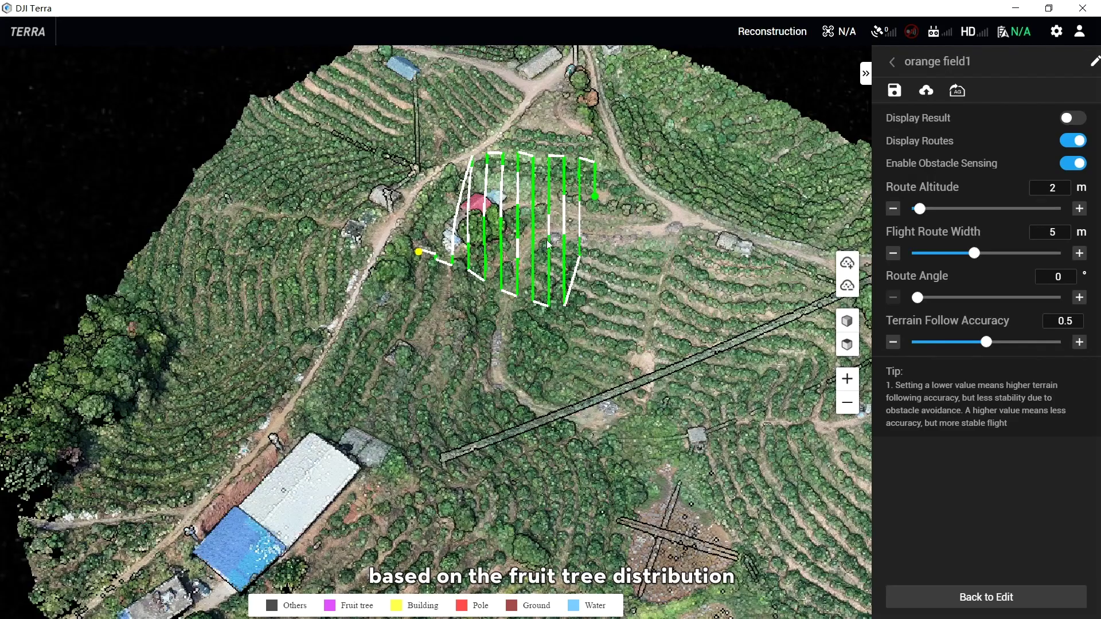
scroll(541, 222, "up", 3)
left_click_drag(542, 222, 422, 281)
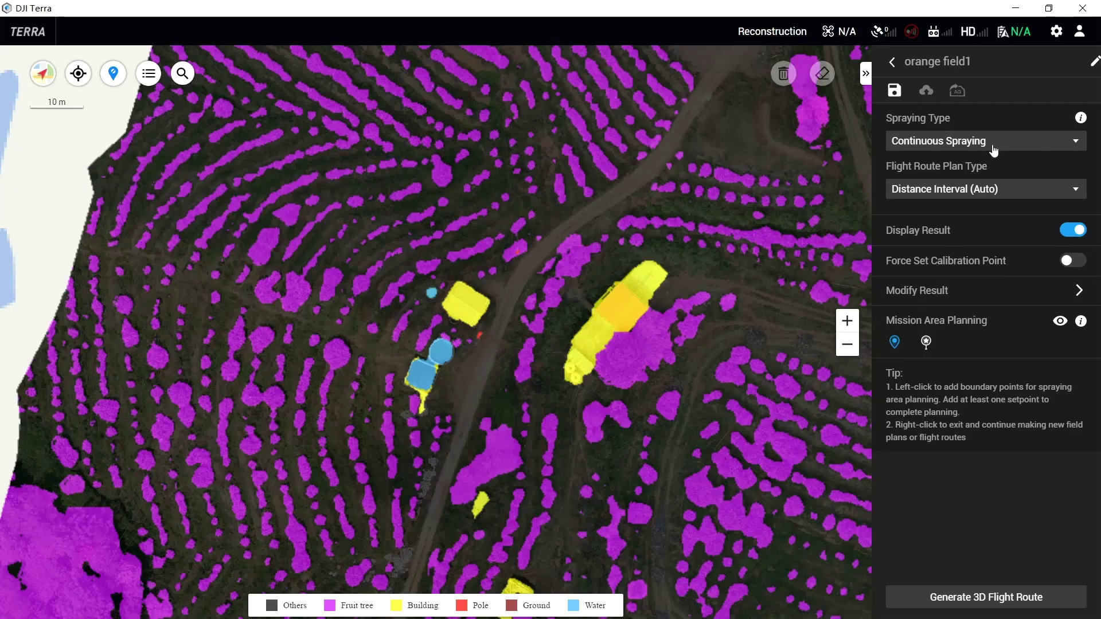
- Set Continuous Spraying with Distance Interval (Auto) route planning
left_click(996, 143)
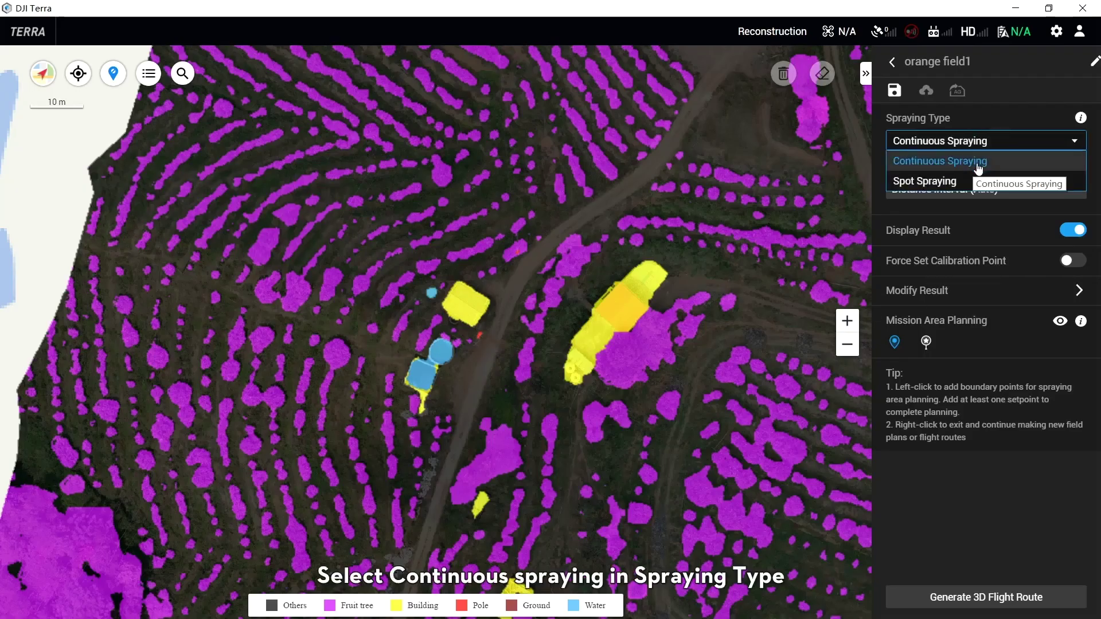
left_click(978, 163)
left_click(971, 189)
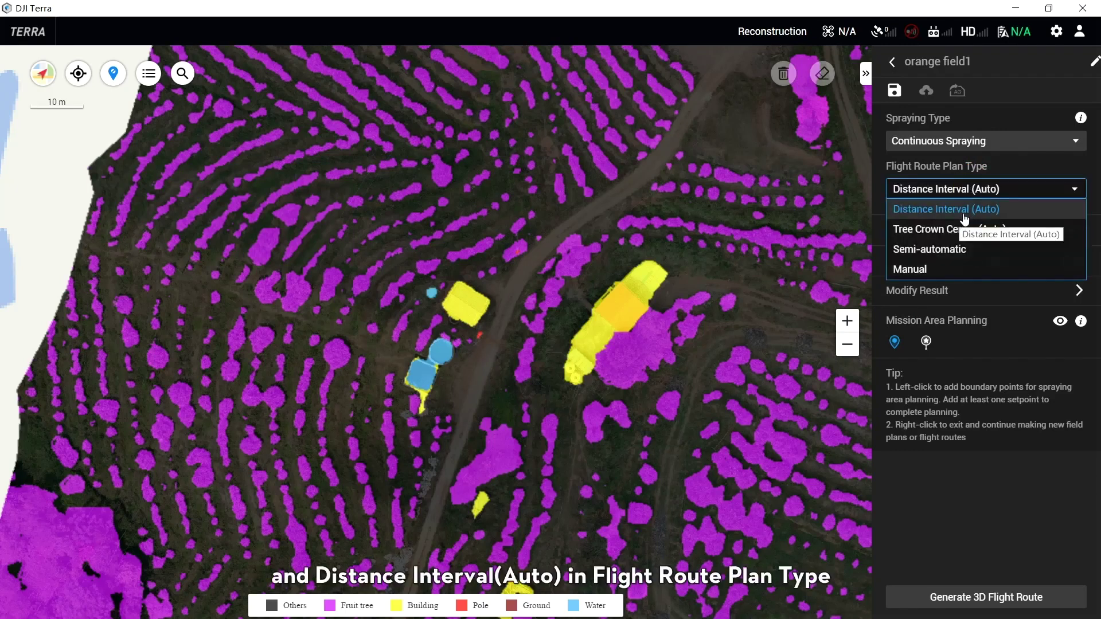
left_click(962, 212)
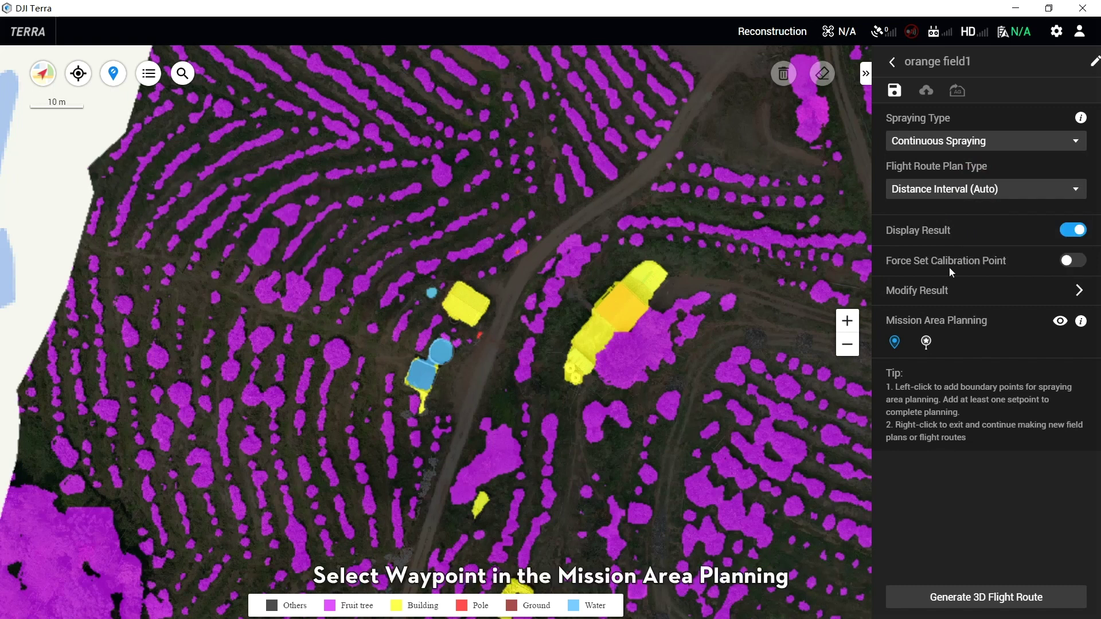
- Outline a four-corner 1.99 mu area and place a calibration point on the road
left_click(467, 236)
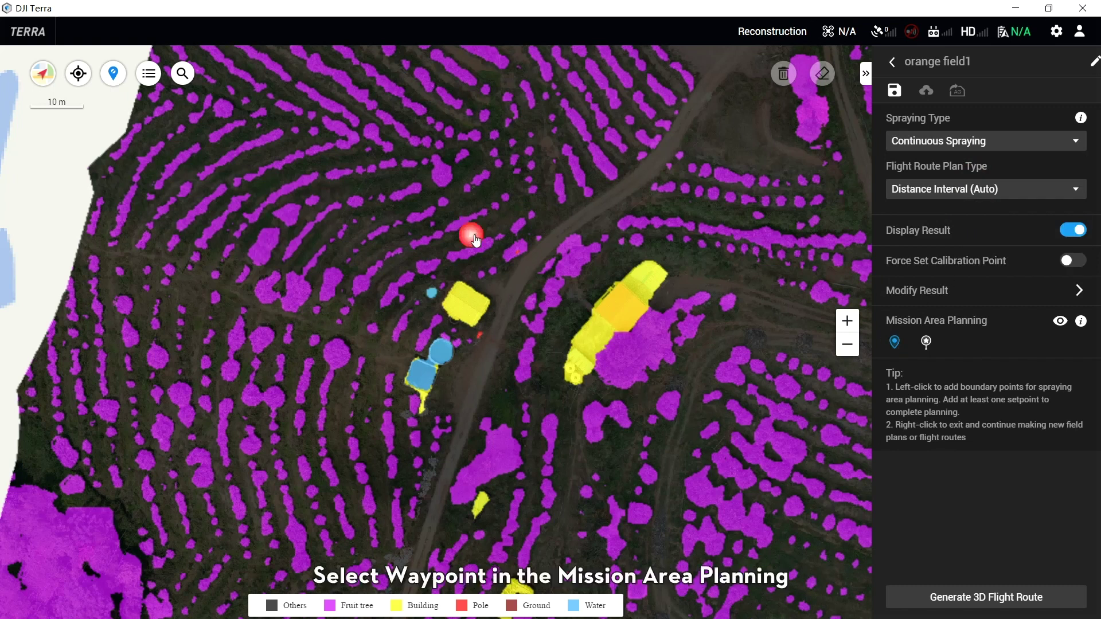
left_click(384, 196)
left_click(567, 243)
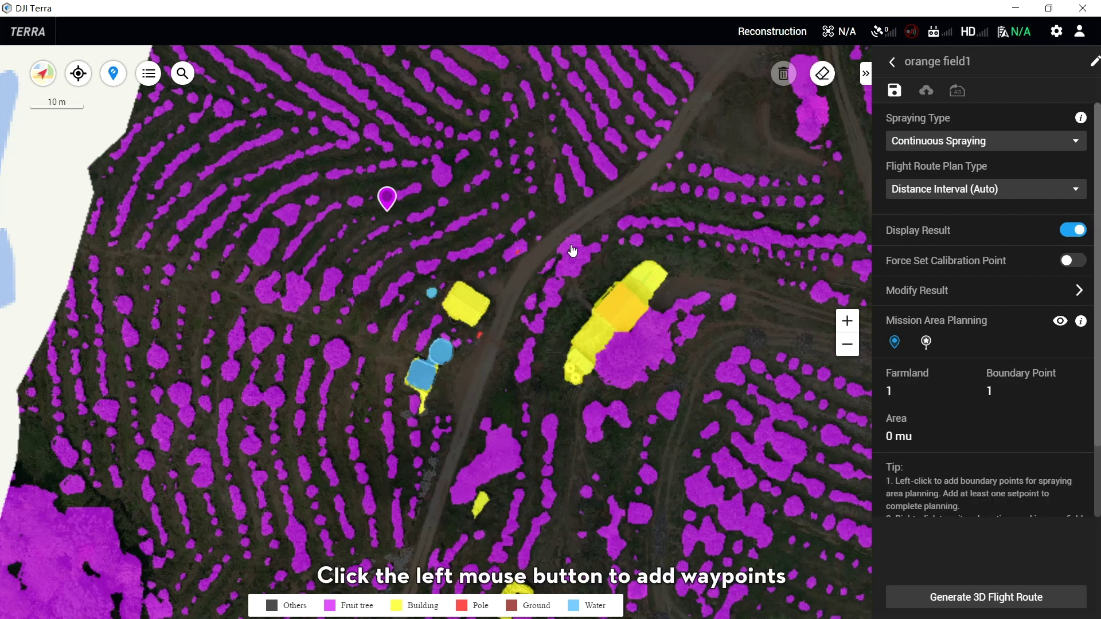
left_click(500, 442)
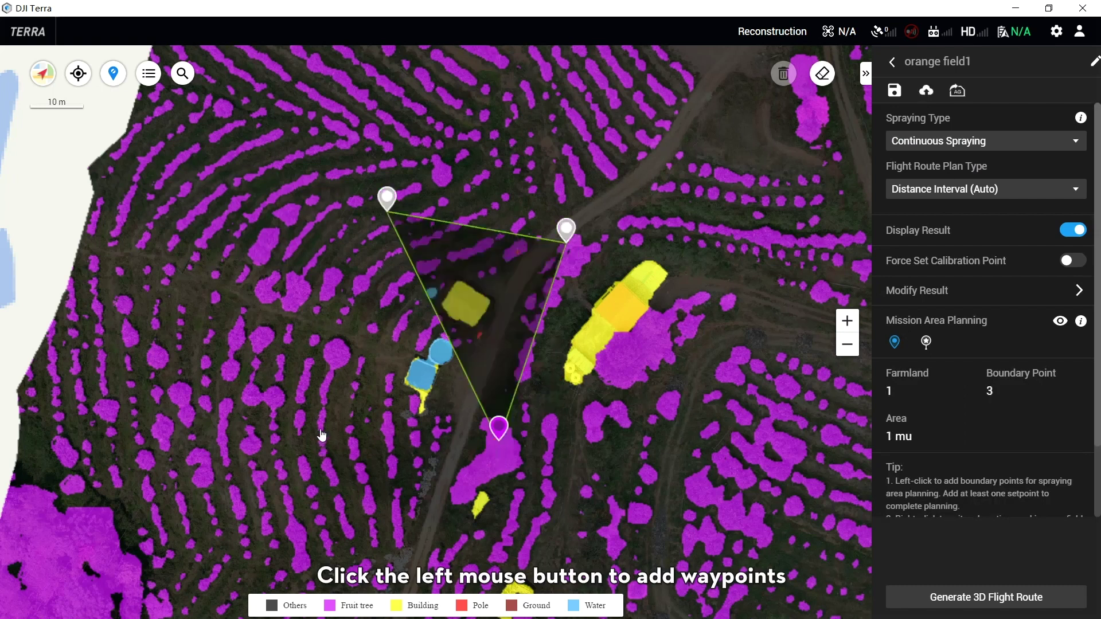
left_click(317, 397)
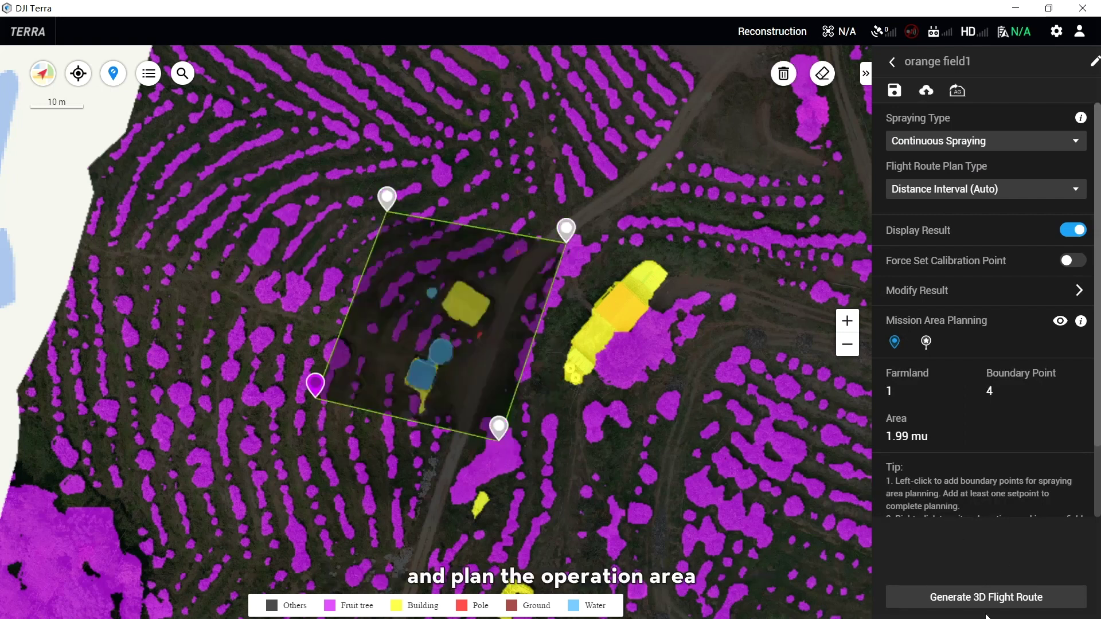
left_click(926, 342)
scroll(612, 219, "up", 8)
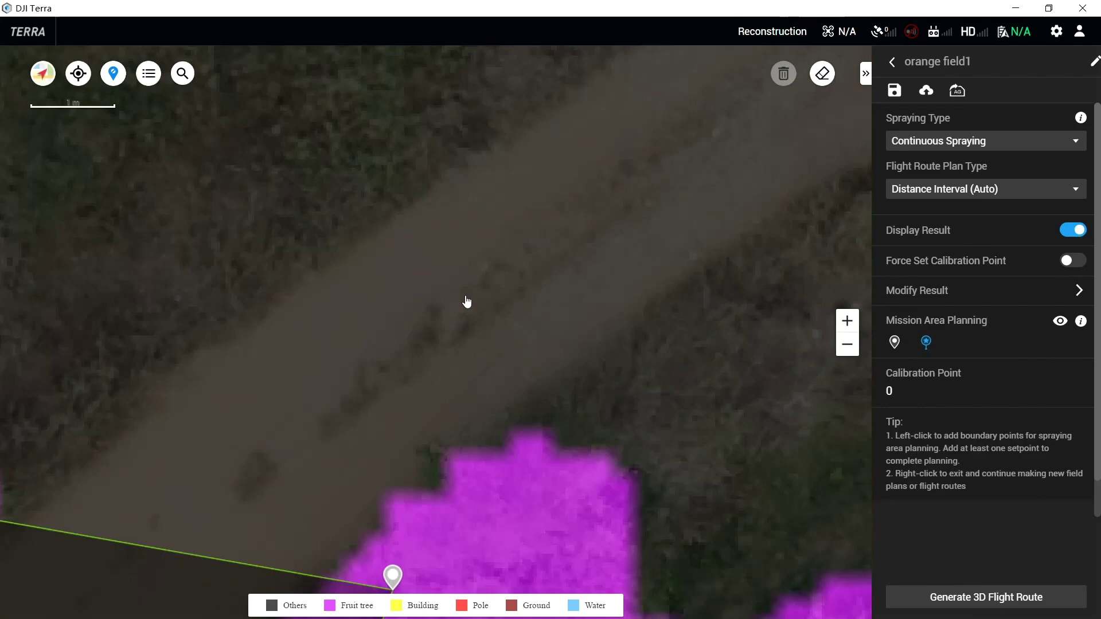
left_click(466, 305)
scroll(520, 334, "down", 5)
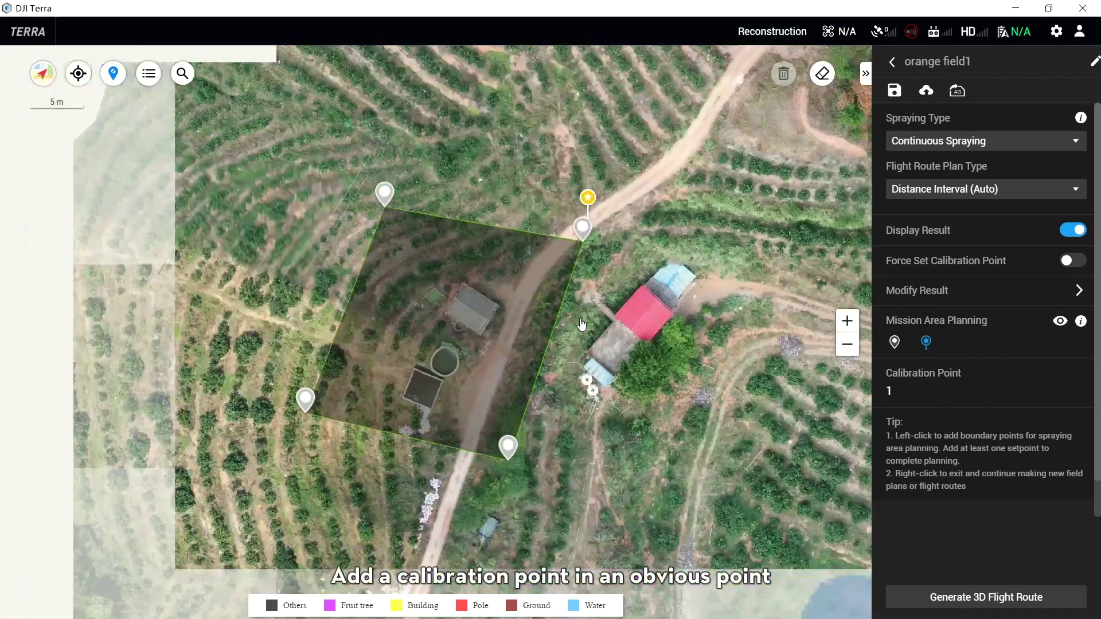
scroll(581, 325, "down", 1)
left_click_drag(574, 327, 578, 307)
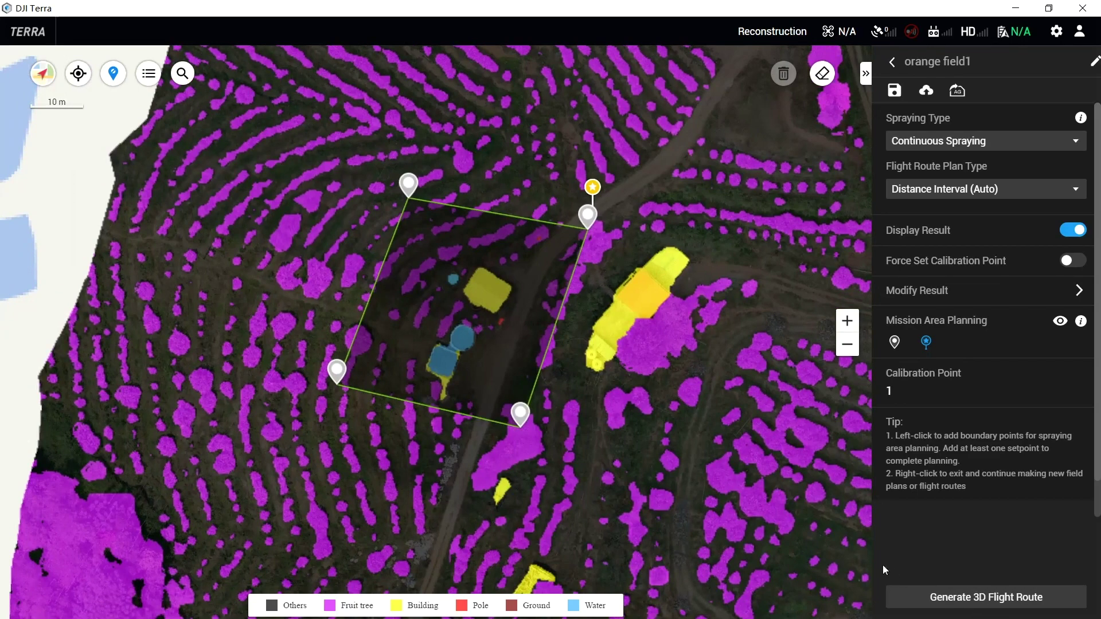
- Generate the 3D route and toggle classification, route-line and obstacle-sensing layers to check it
left_click(1036, 604)
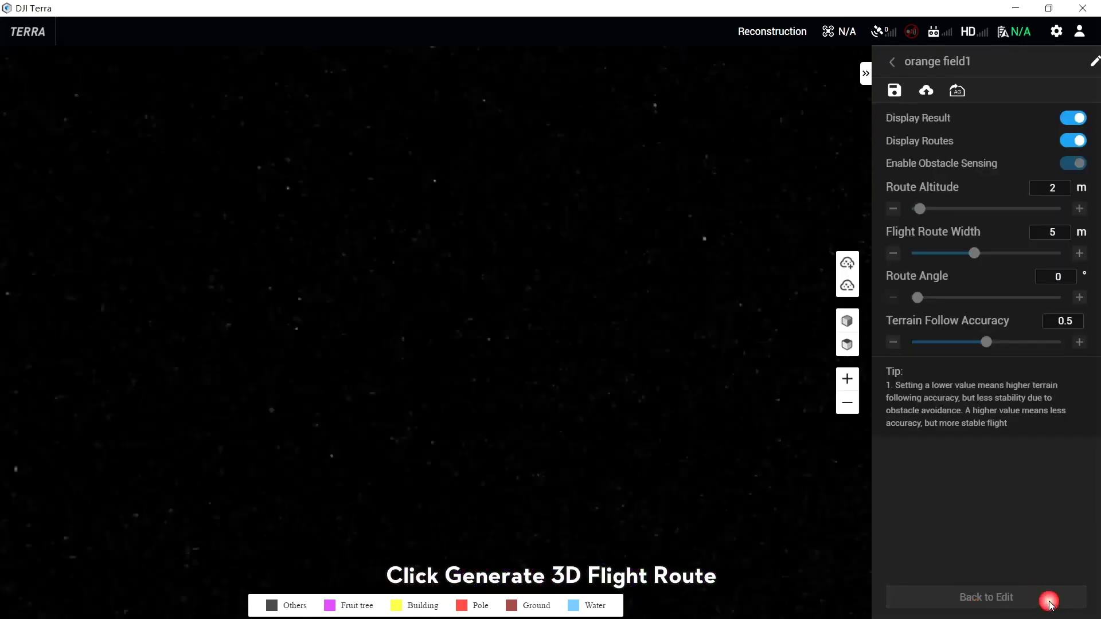
left_click(1075, 121)
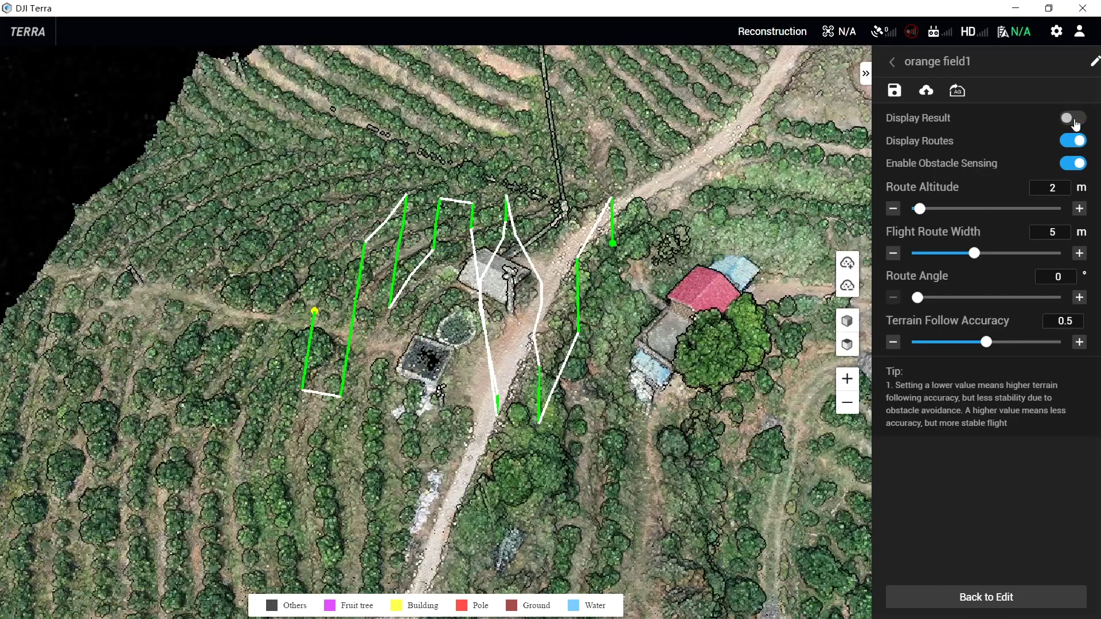
left_click(1074, 120)
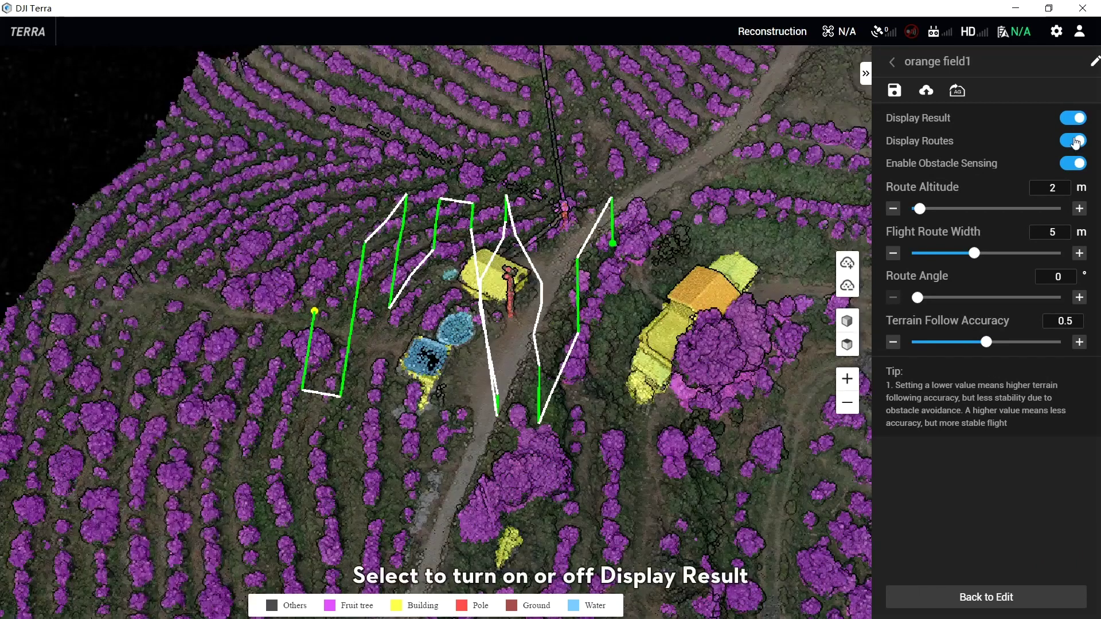
left_click(1074, 141)
left_click(1074, 141)
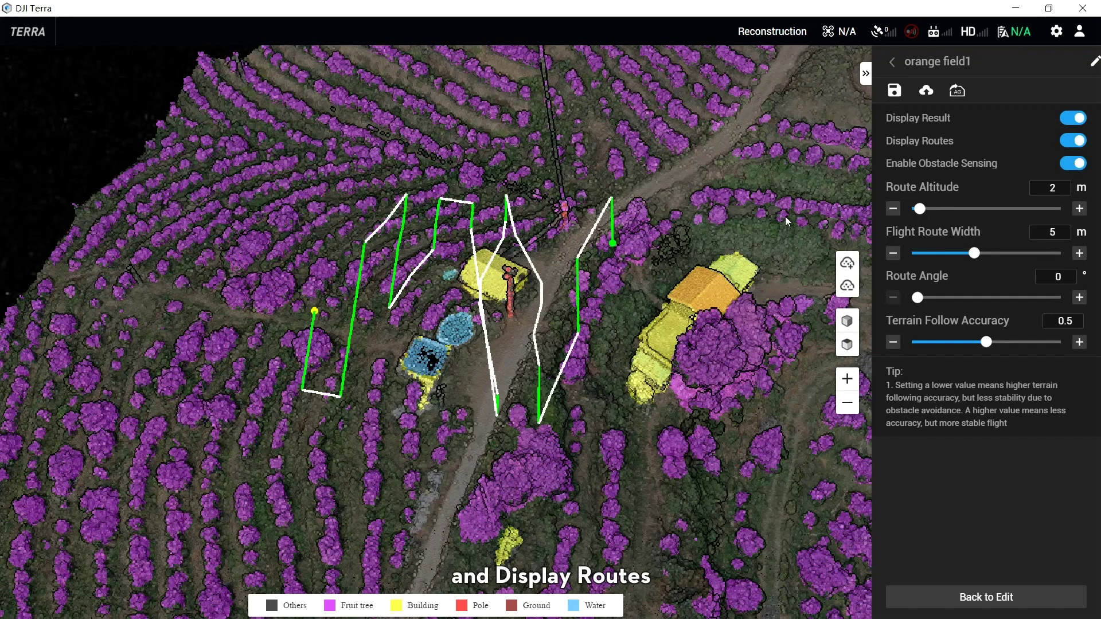
left_click(1078, 164)
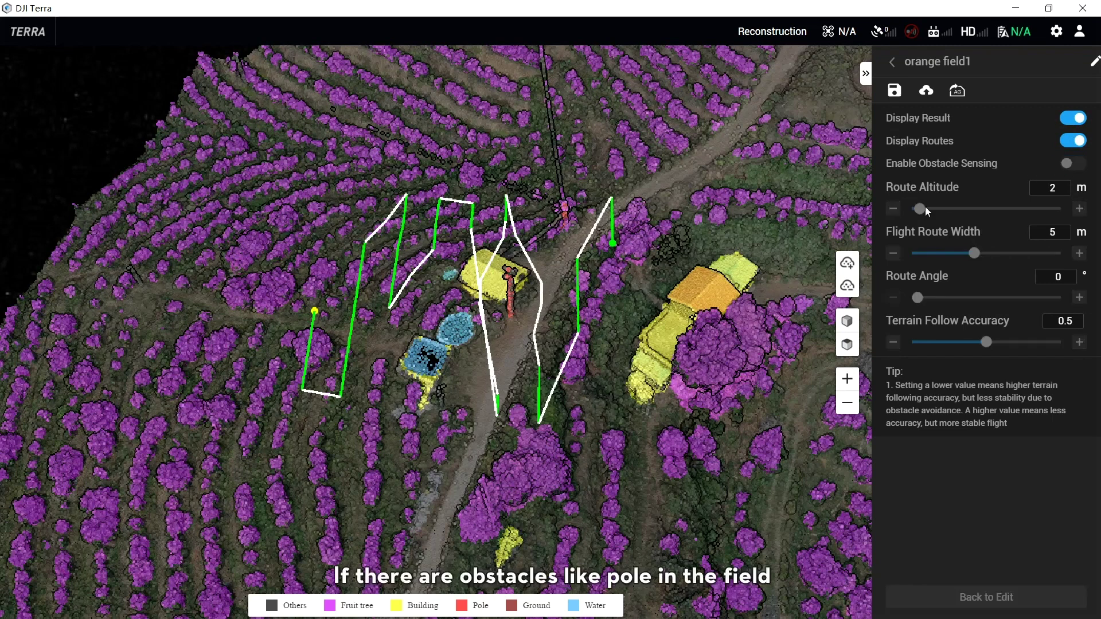
left_click_drag(628, 301, 622, 261)
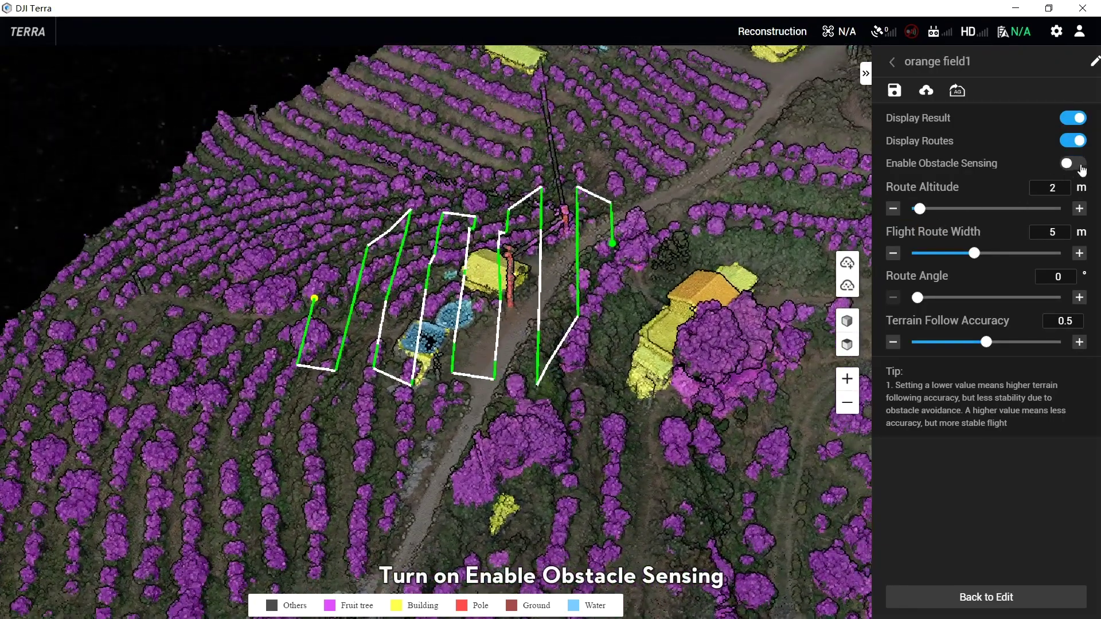
left_click(1073, 164)
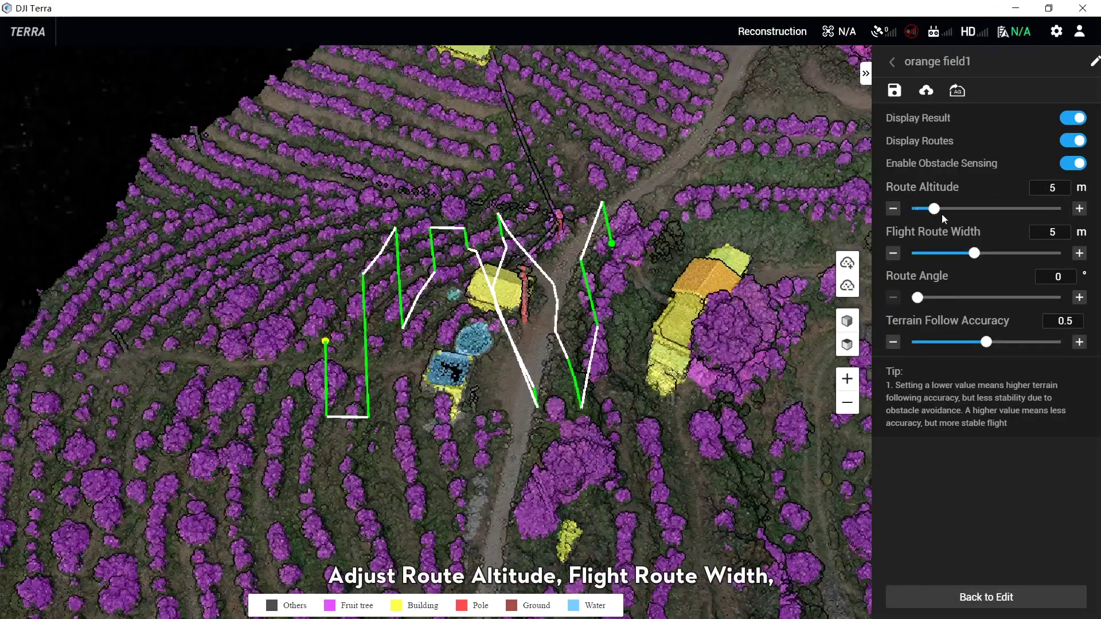
- Set route altitude 2.5 m, width 5 m, angle 41° and terrain follow accuracy 0
left_click(941, 214)
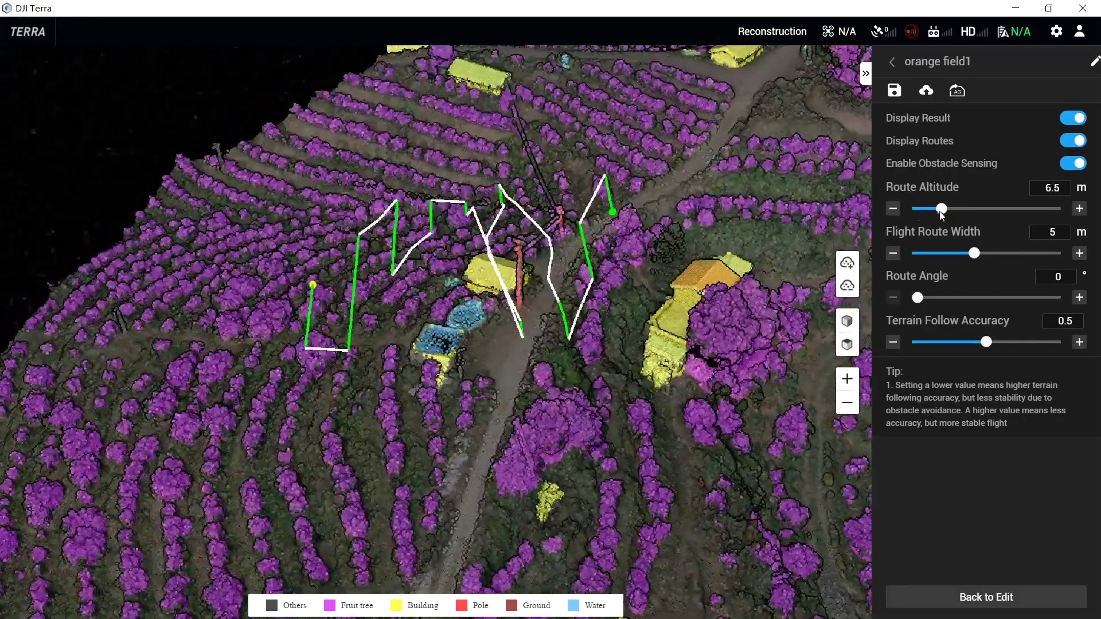
left_click(921, 209)
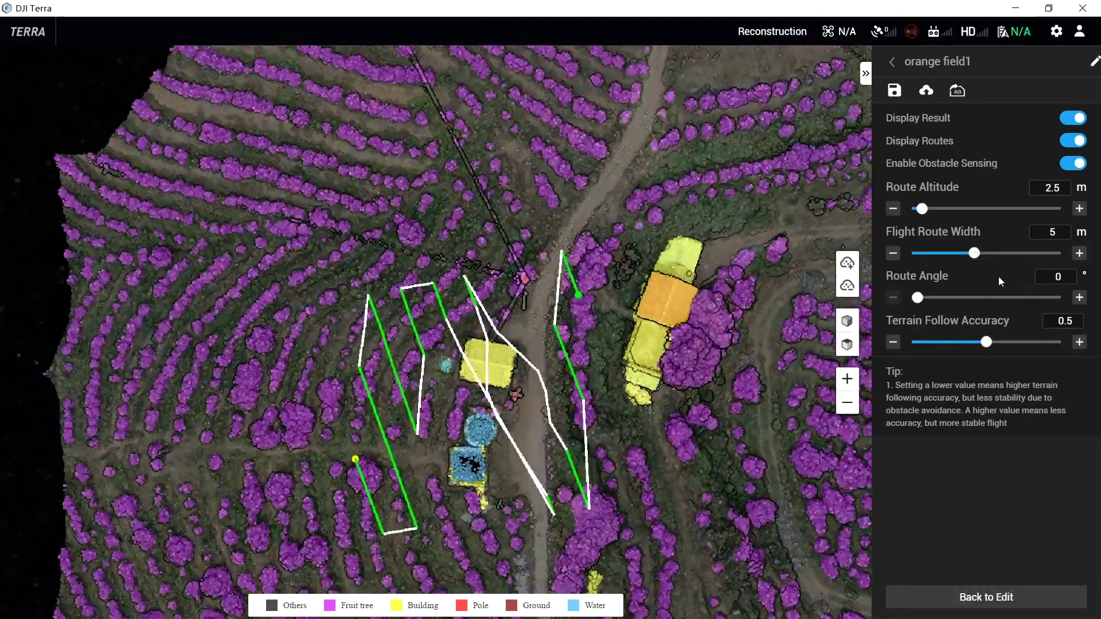
left_click(950, 255)
left_click_drag(949, 256, 973, 253)
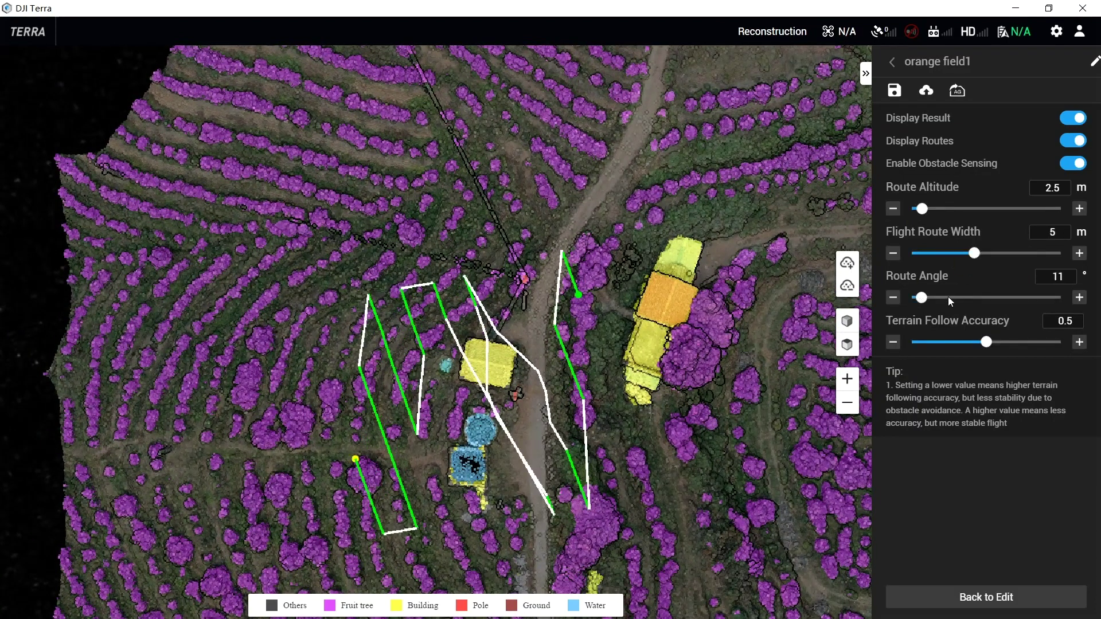
left_click_drag(940, 298, 954, 298)
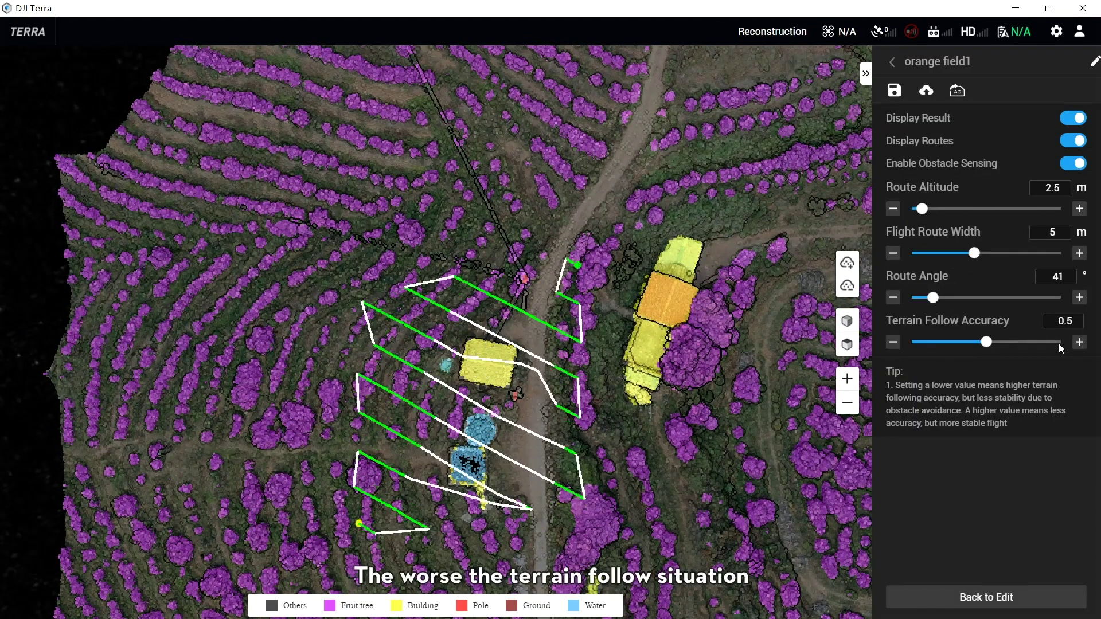
left_click_drag(985, 343, 890, 340)
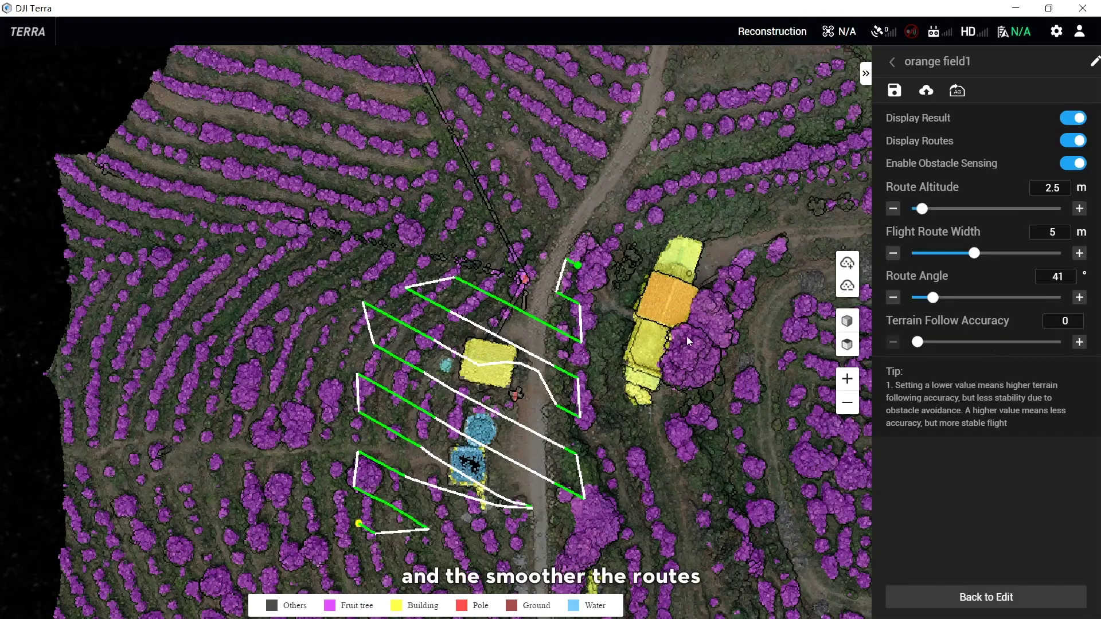
left_click_drag(738, 254, 655, 244)
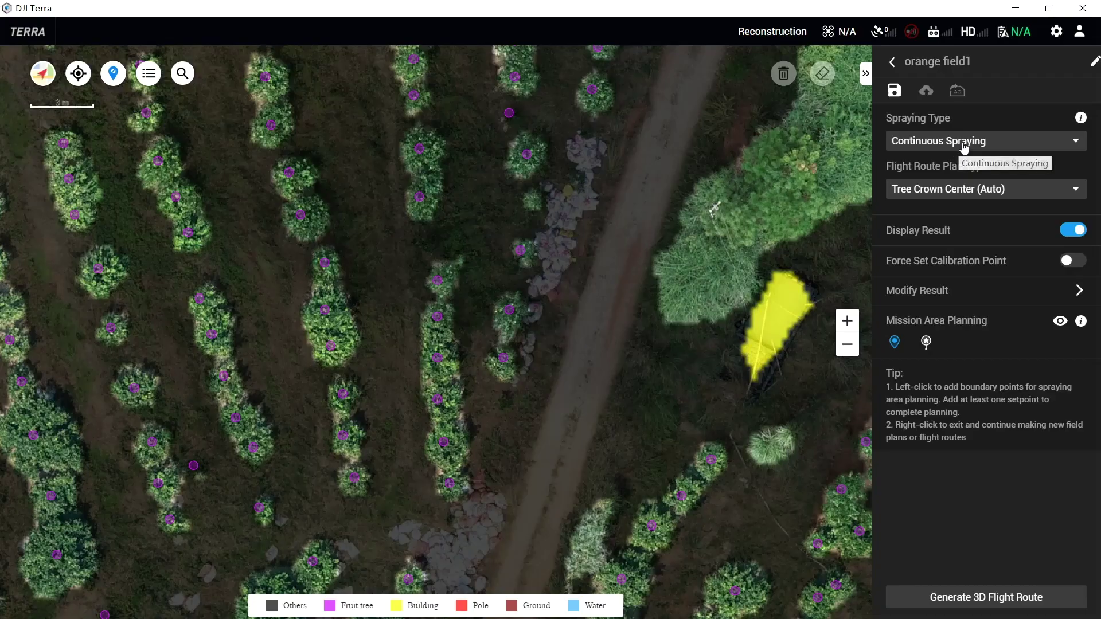
- Keep Continuous Spraying and choose Tree Crown Center (Auto) route planning
left_click(964, 145)
left_click(967, 162)
left_click(973, 145)
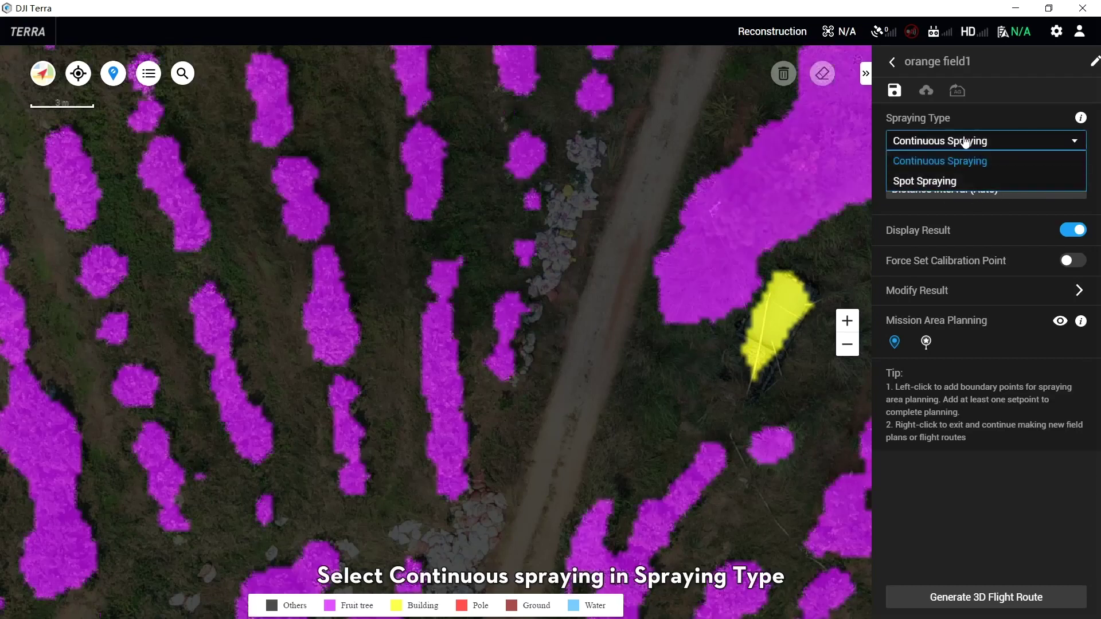
left_click(956, 162)
left_click(969, 193)
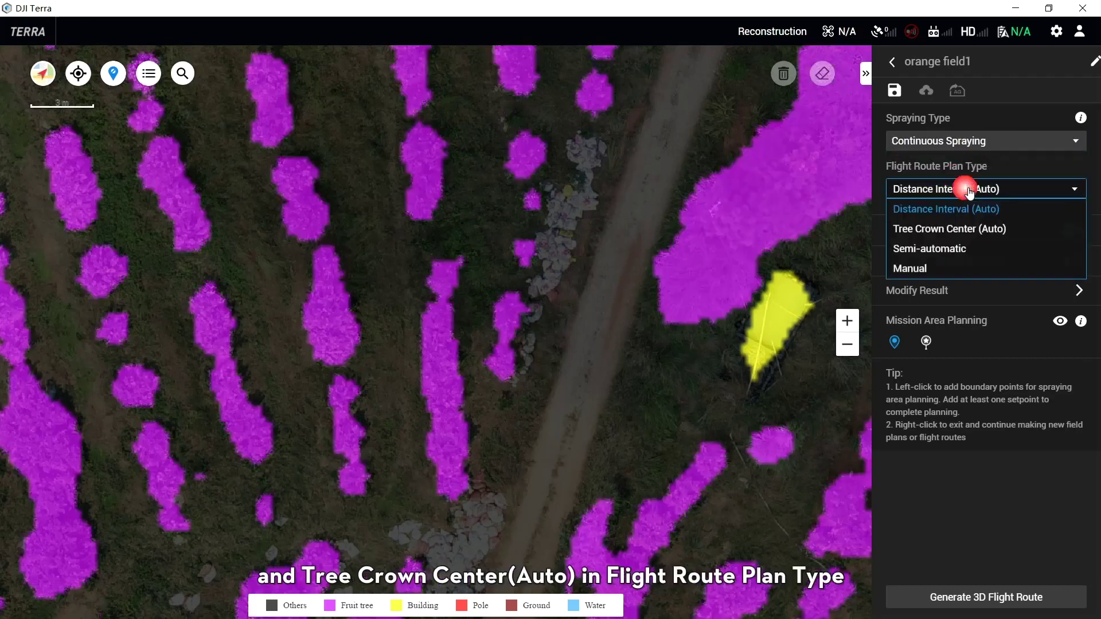
left_click(958, 229)
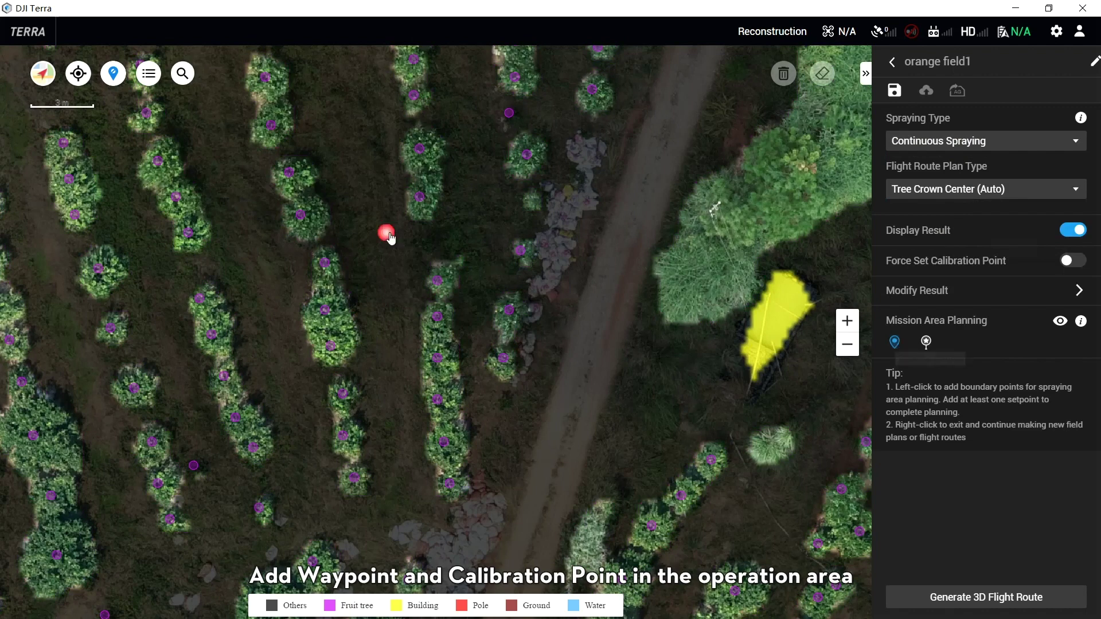
- Outline the field with four boundary points and add a calibration point on the road
left_click(127, 149)
left_click(370, 113)
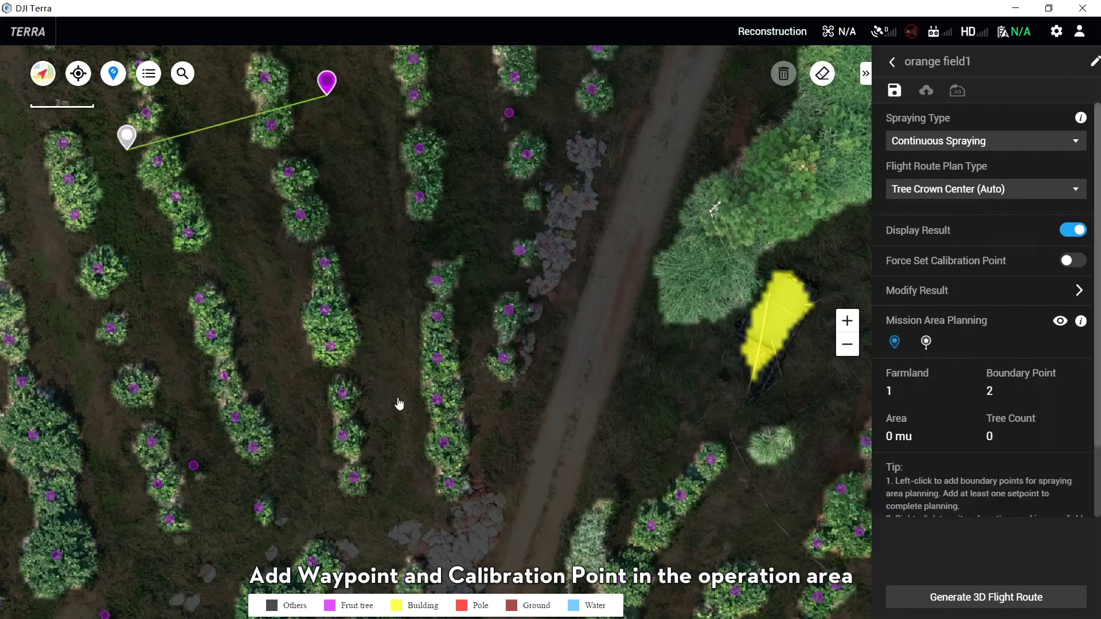
left_click(399, 448)
left_click(234, 475)
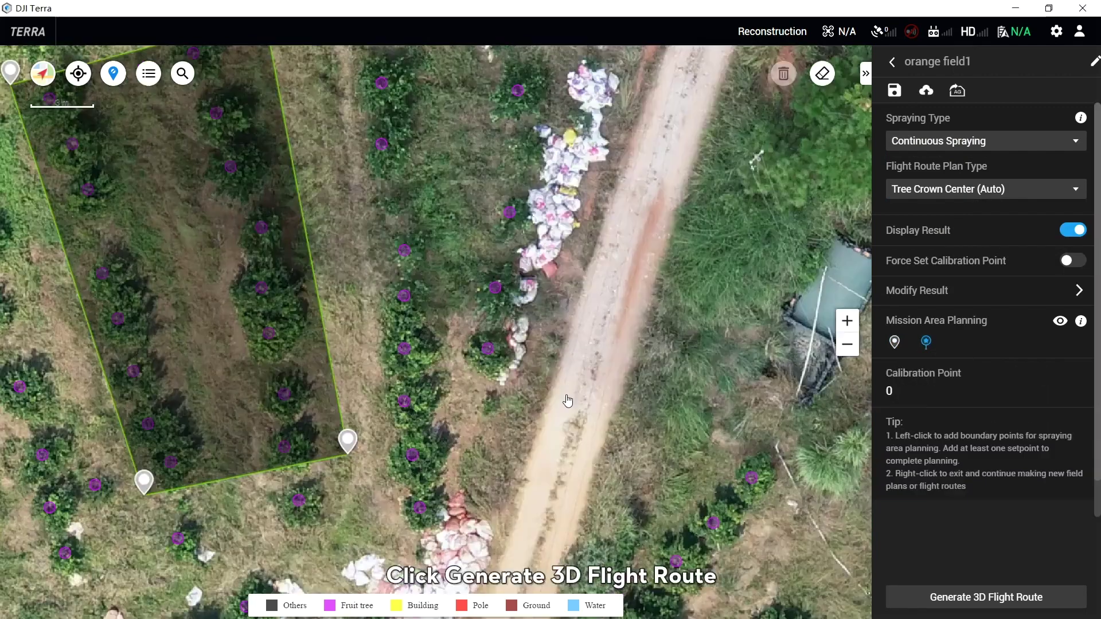
left_click(584, 446)
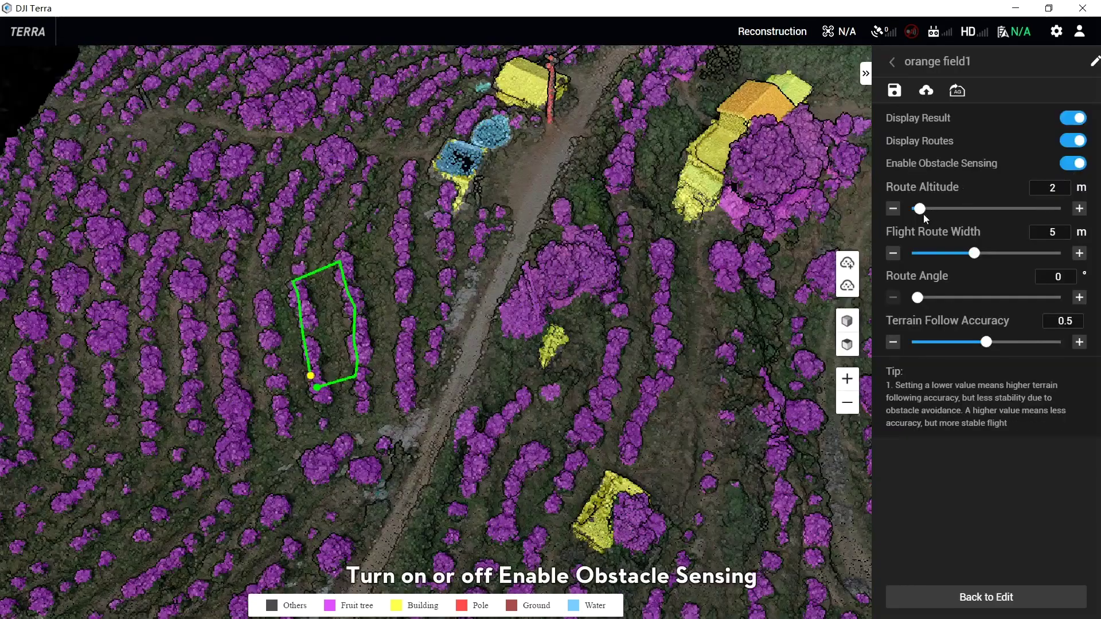
- Adjust route altitude, set route angle to 173° and terrain follow to 0, tilting the view
left_click_drag(930, 212, 950, 210)
left_click_drag(539, 202, 919, 210)
left_click_drag(448, 263, 461, 252)
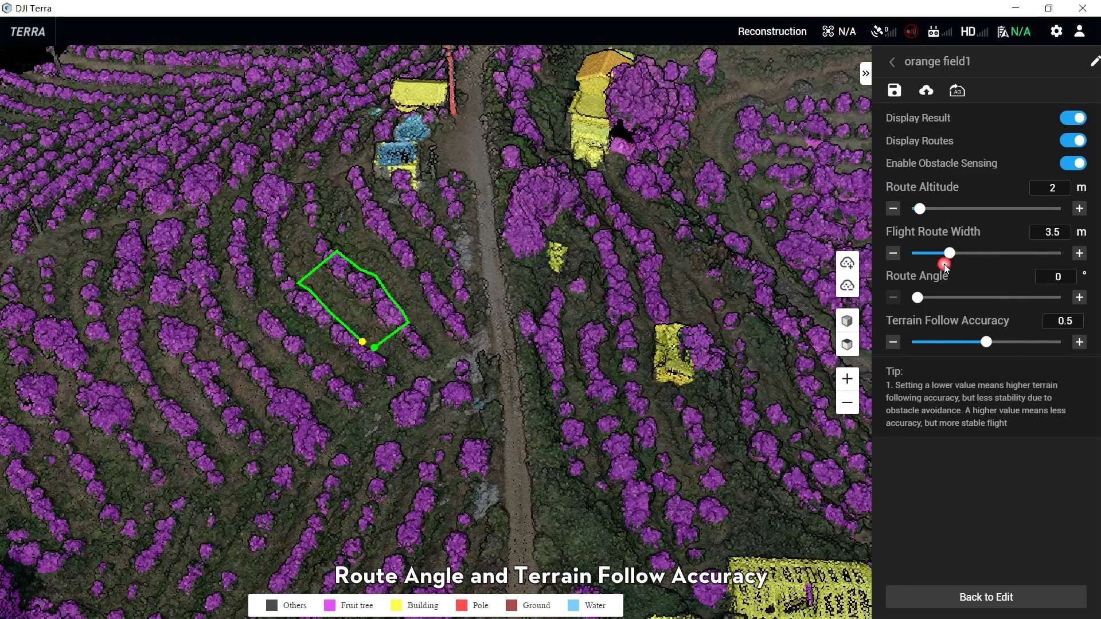
mouse_move(921, 298)
left_mouse_down()
mouse_move(987, 300)
mouse_move(911, 299)
left_mouse_up()
left_click_drag(986, 343, 1084, 343)
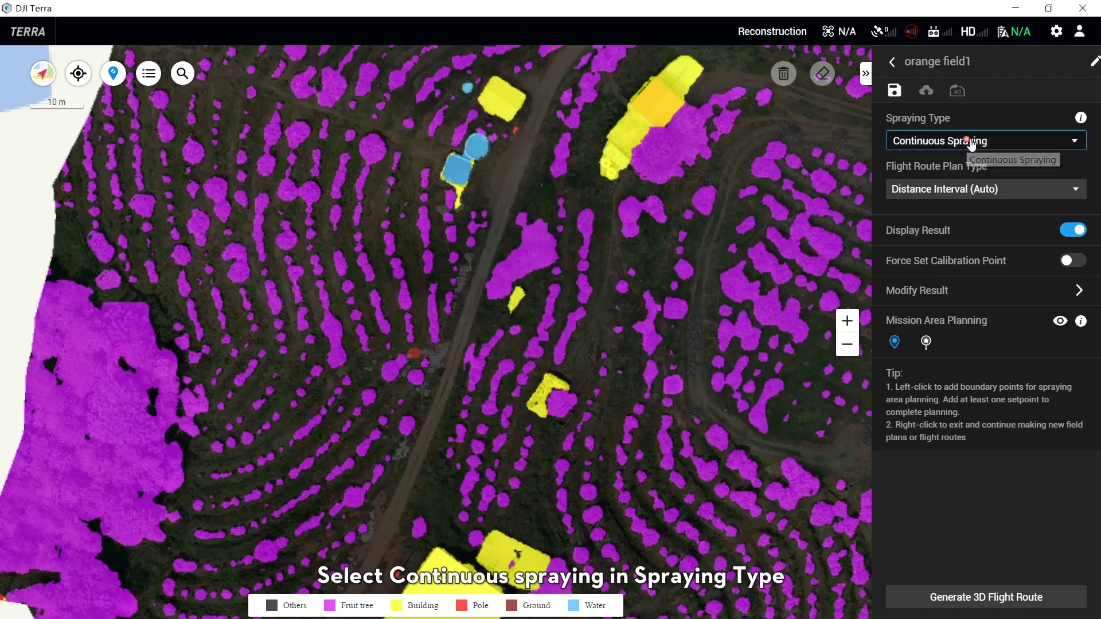
- Keep Continuous Spraying and set the flight route plan type to Semi-automatic
left_click(972, 142)
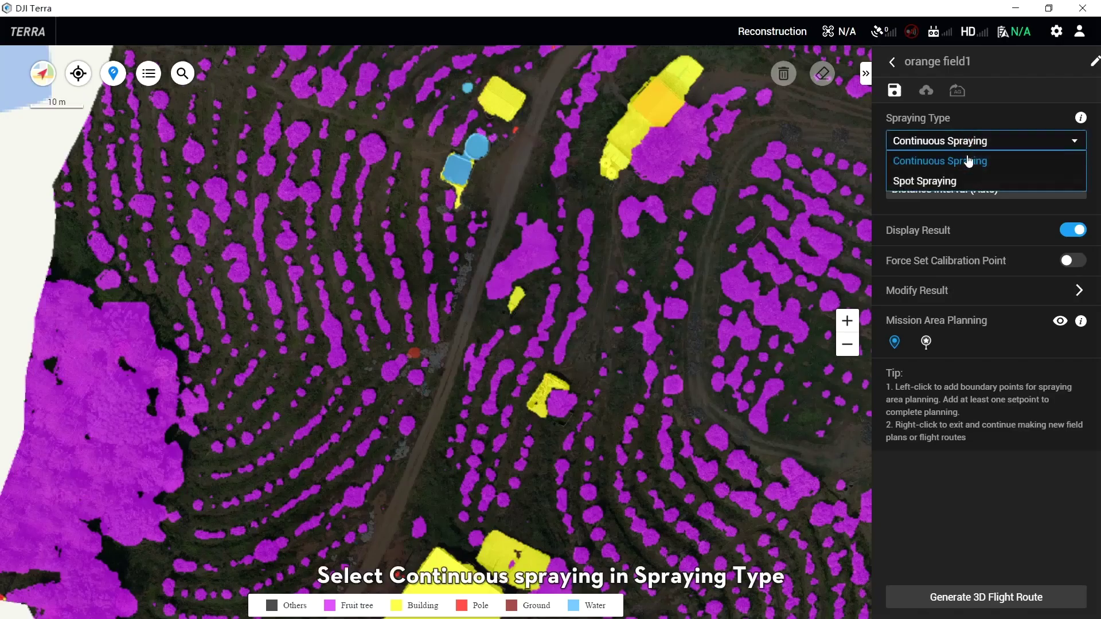
left_click(954, 166)
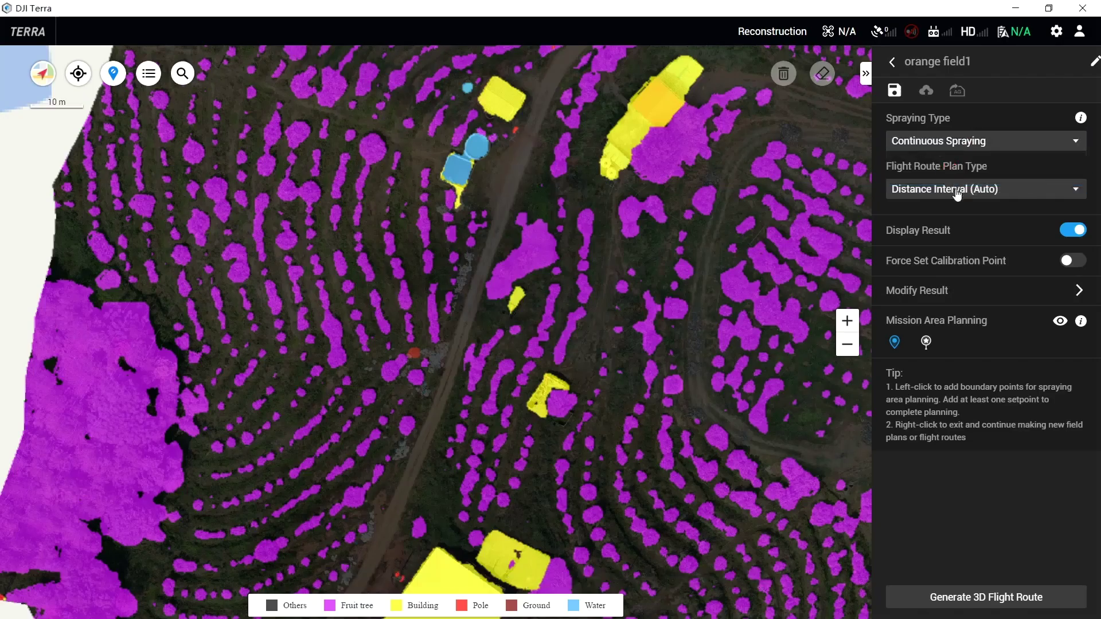
left_click(959, 194)
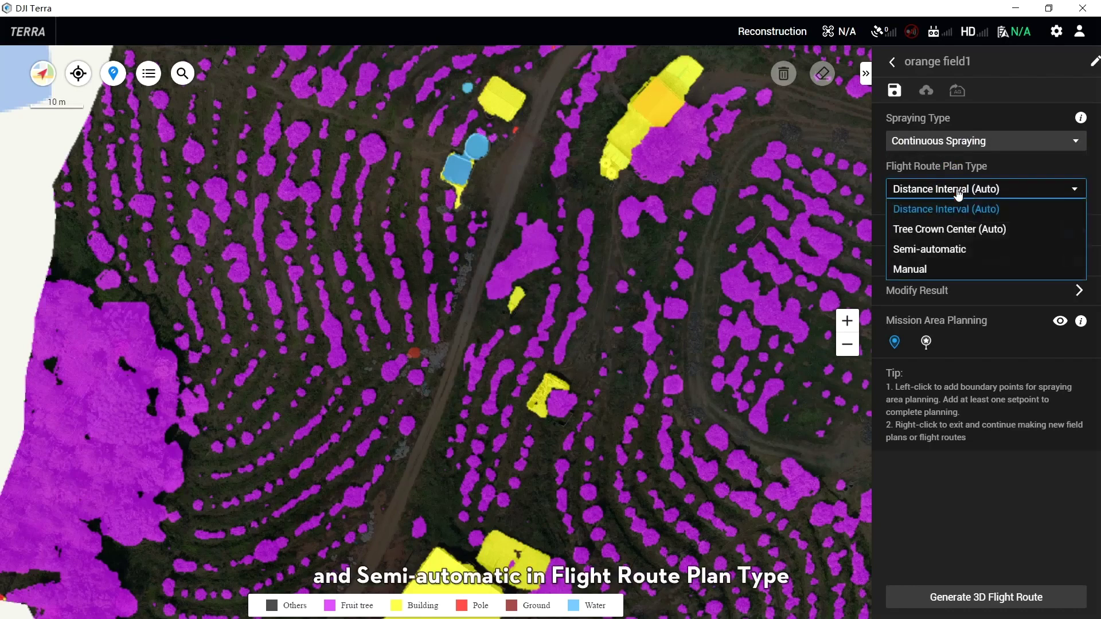
left_click(962, 251)
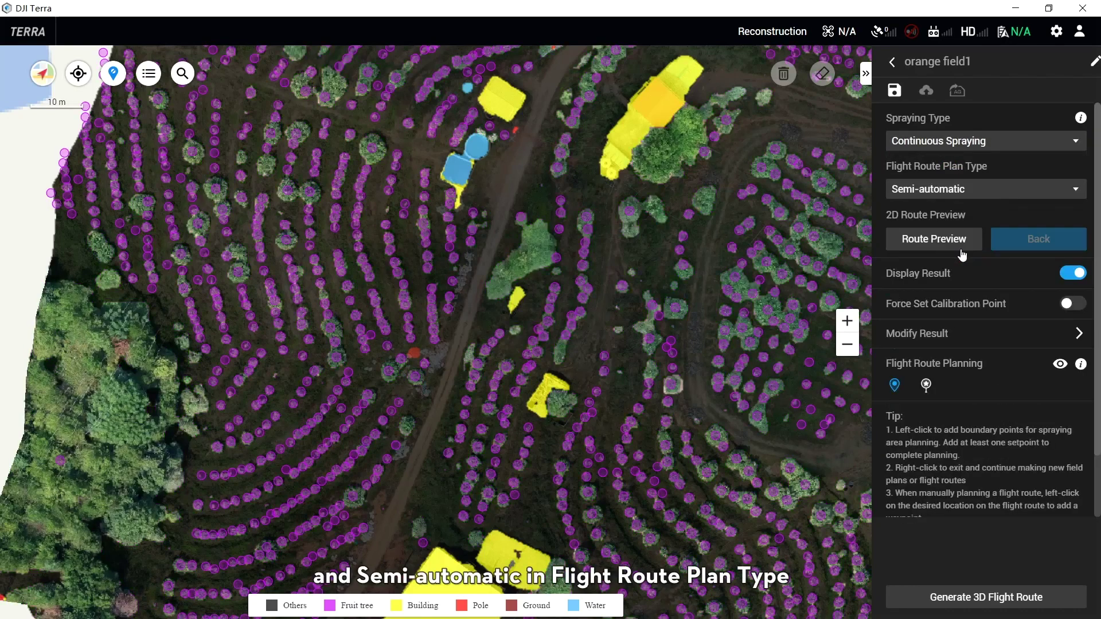
- Place ten waypoints zigzagging along the fruit-tree rows with the Waypoint tool
left_click(894, 386)
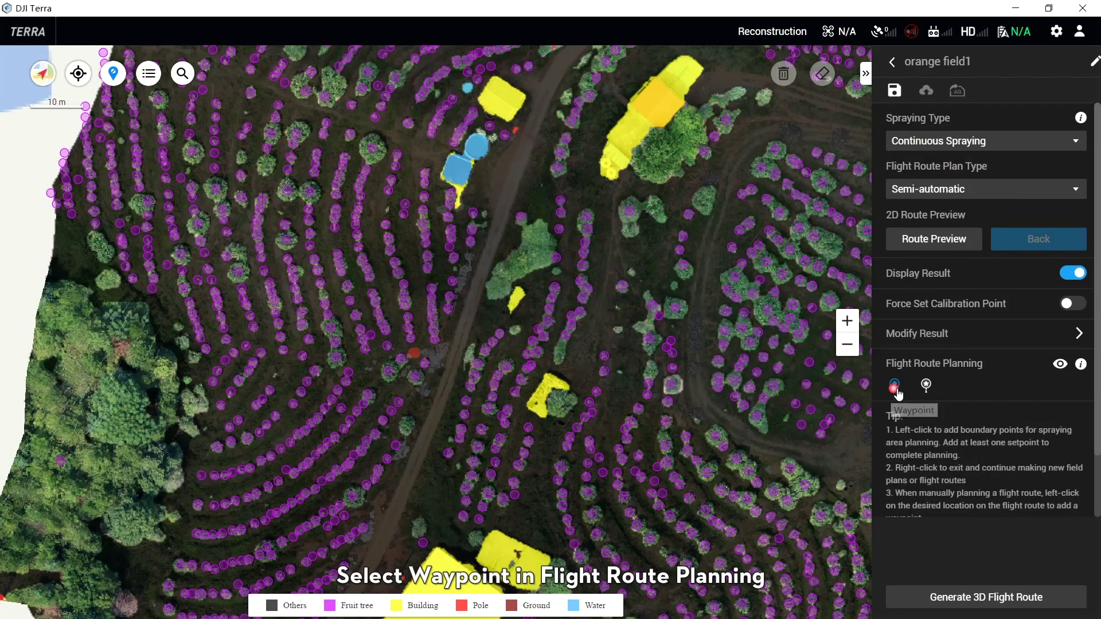
left_click(357, 226)
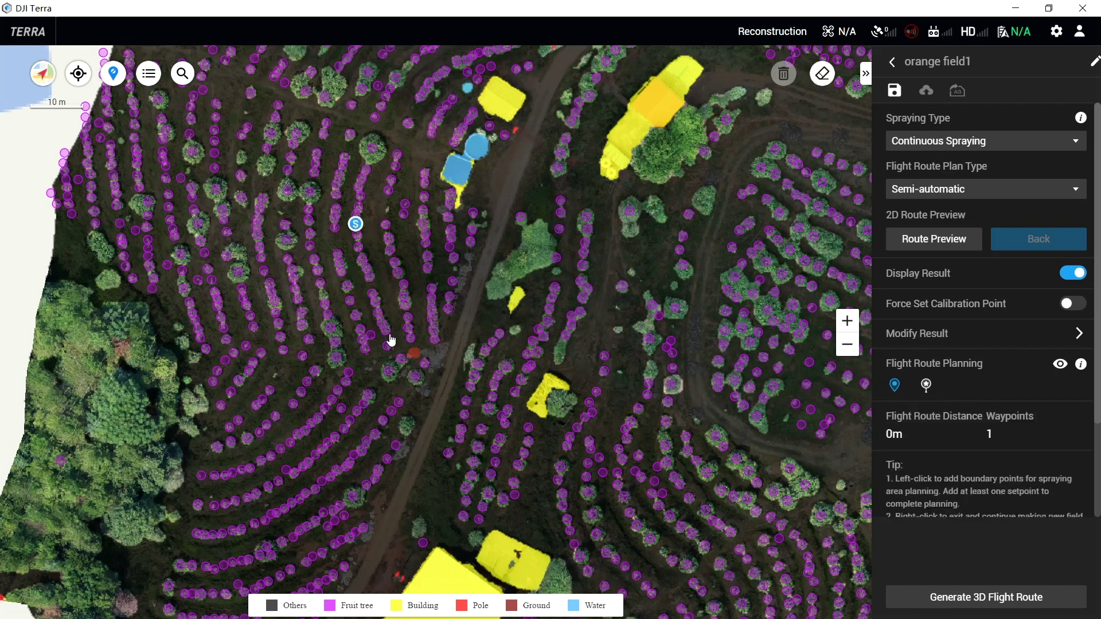
left_click(385, 332)
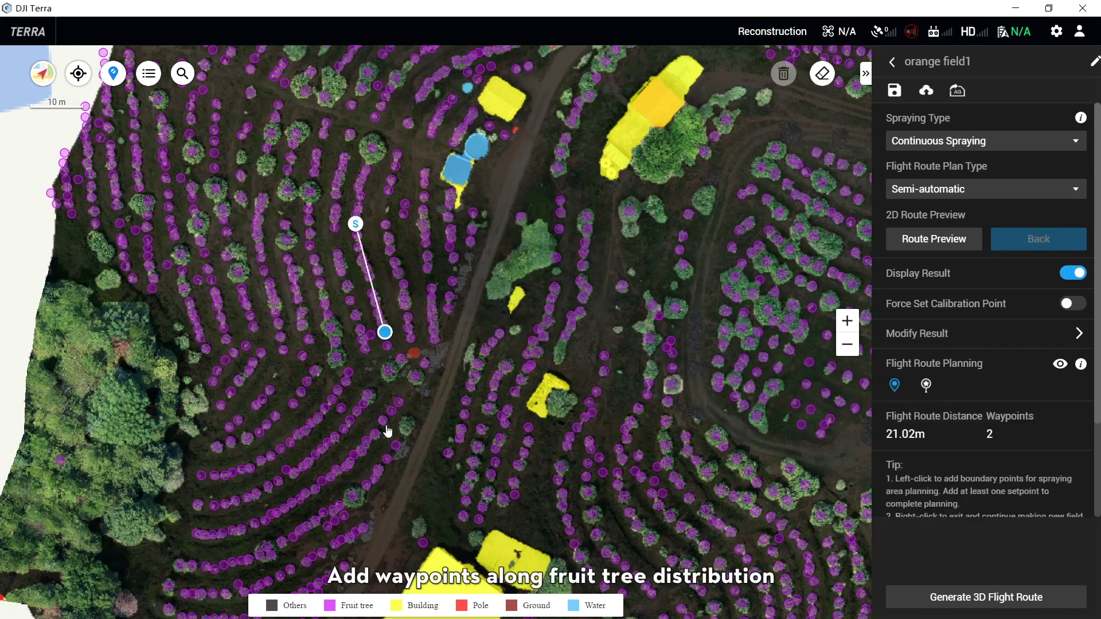
left_click(400, 359)
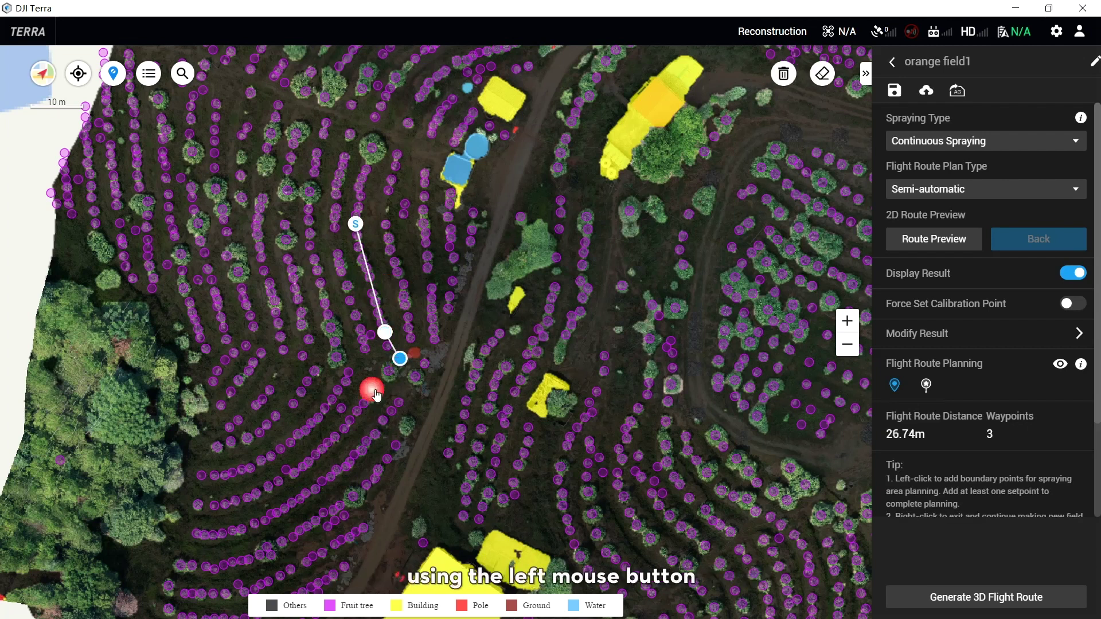
left_click(347, 415)
left_click(367, 435)
left_click(423, 361)
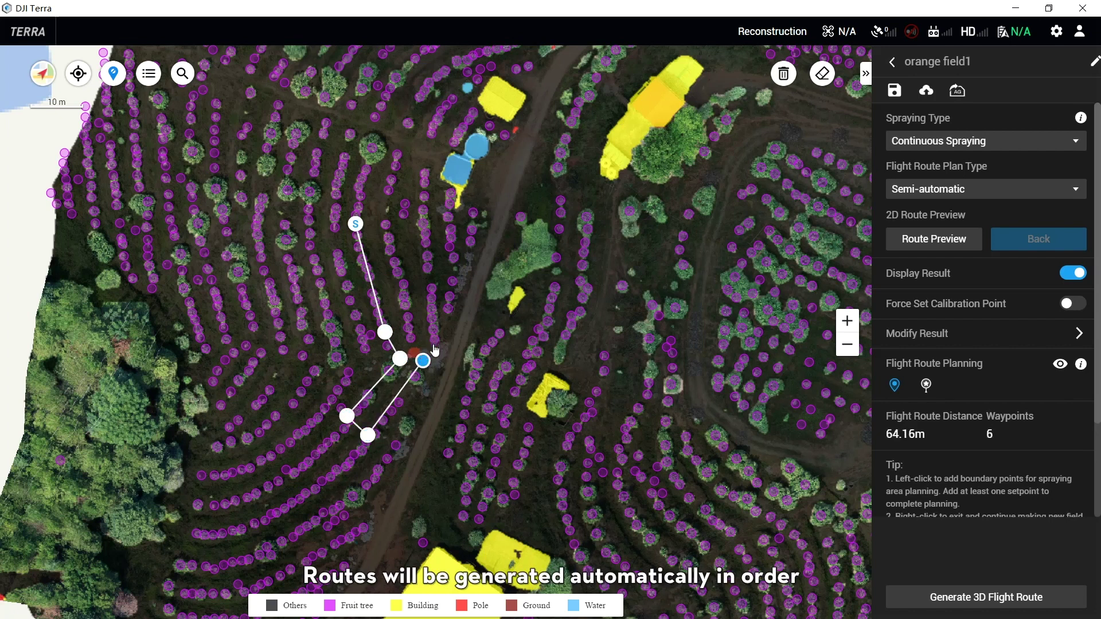
left_click(410, 336)
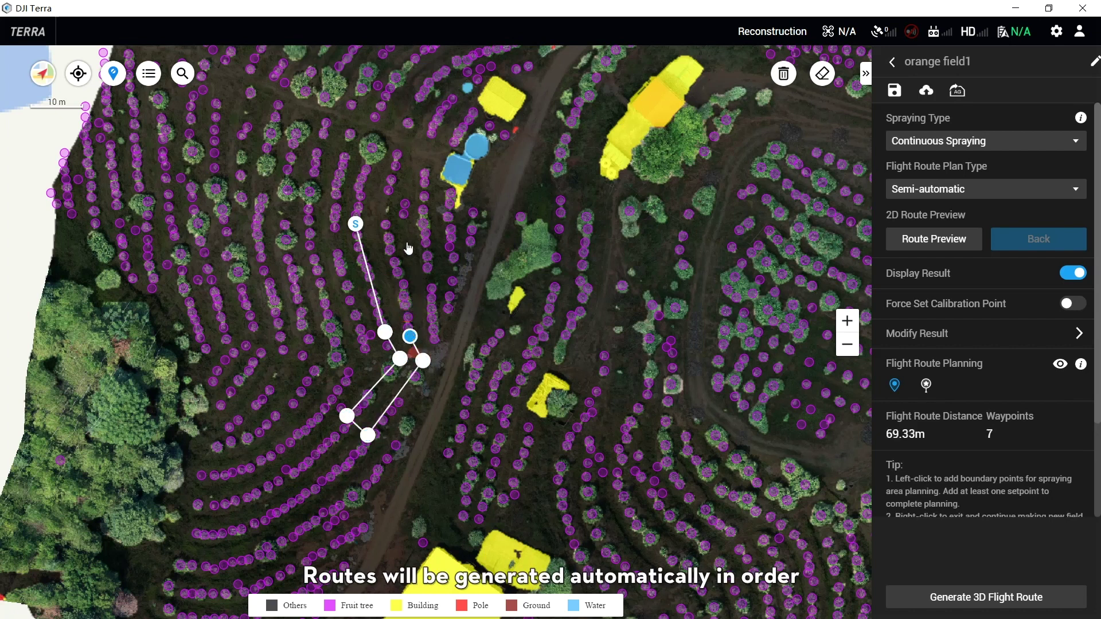
left_click(384, 223)
left_click(420, 221)
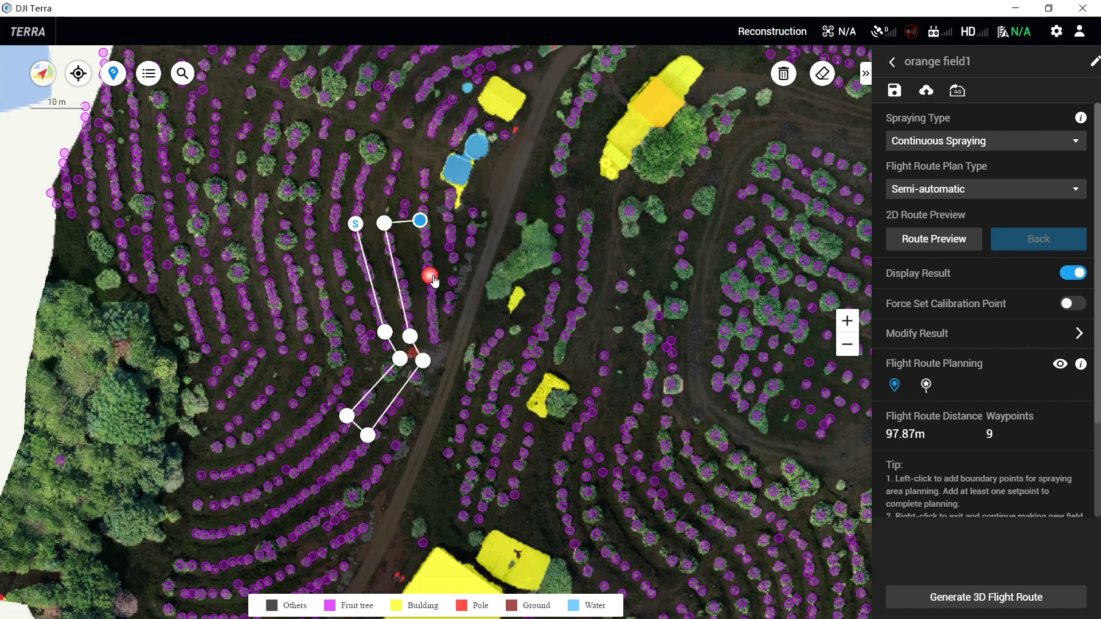
left_click(433, 336)
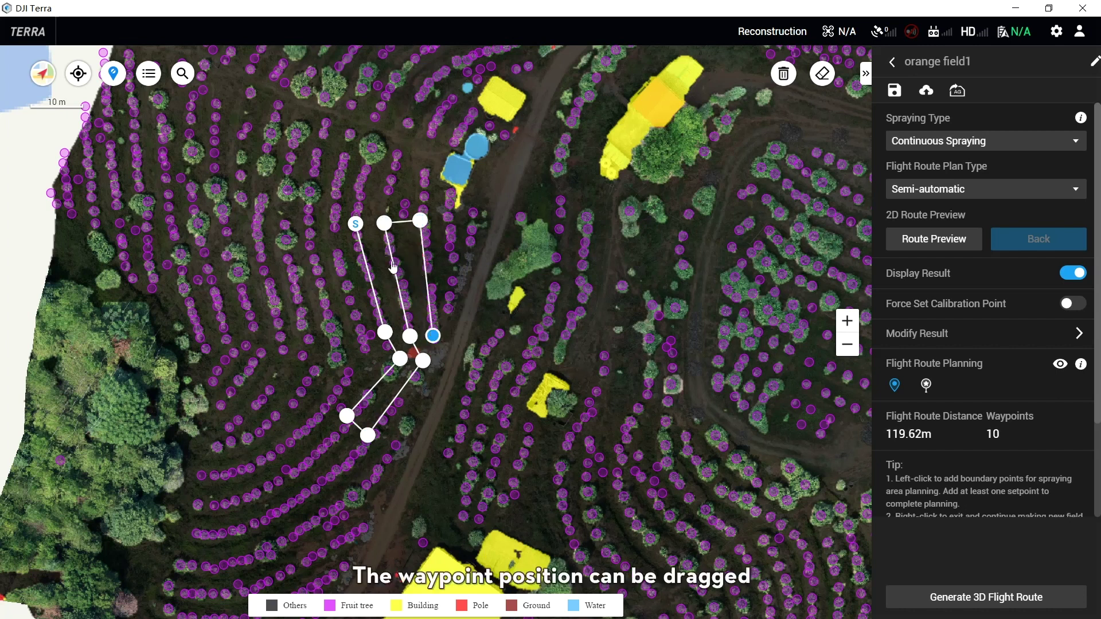
- Nudge the top-right waypoint into place and insert a waypoint on the right-hand leg
left_click_drag(429, 227, 434, 230)
left_click(433, 230)
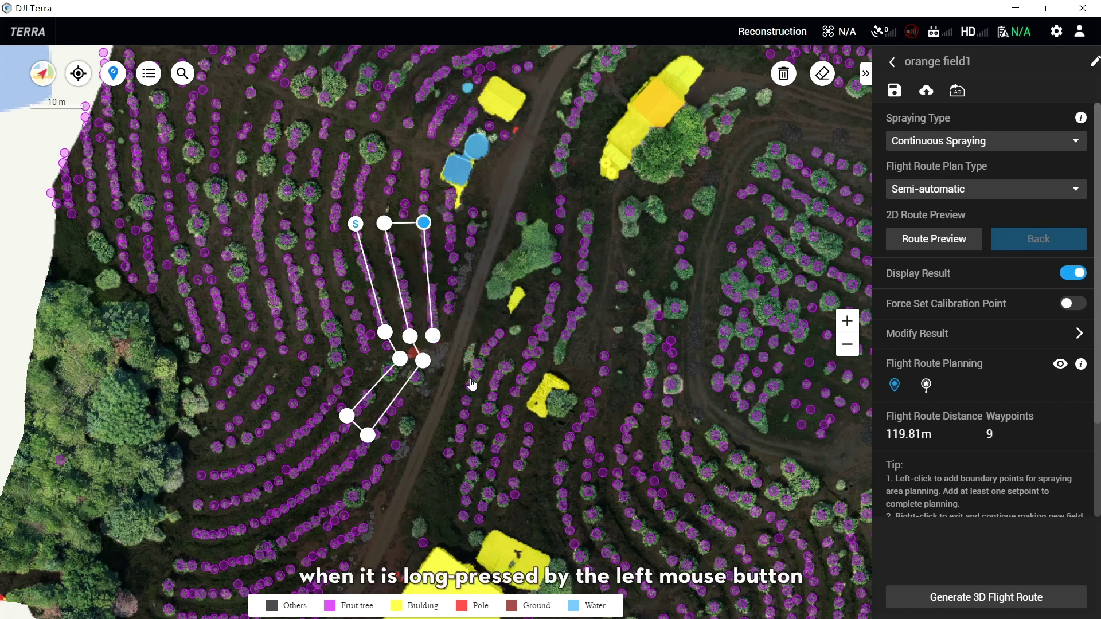
left_click(427, 275)
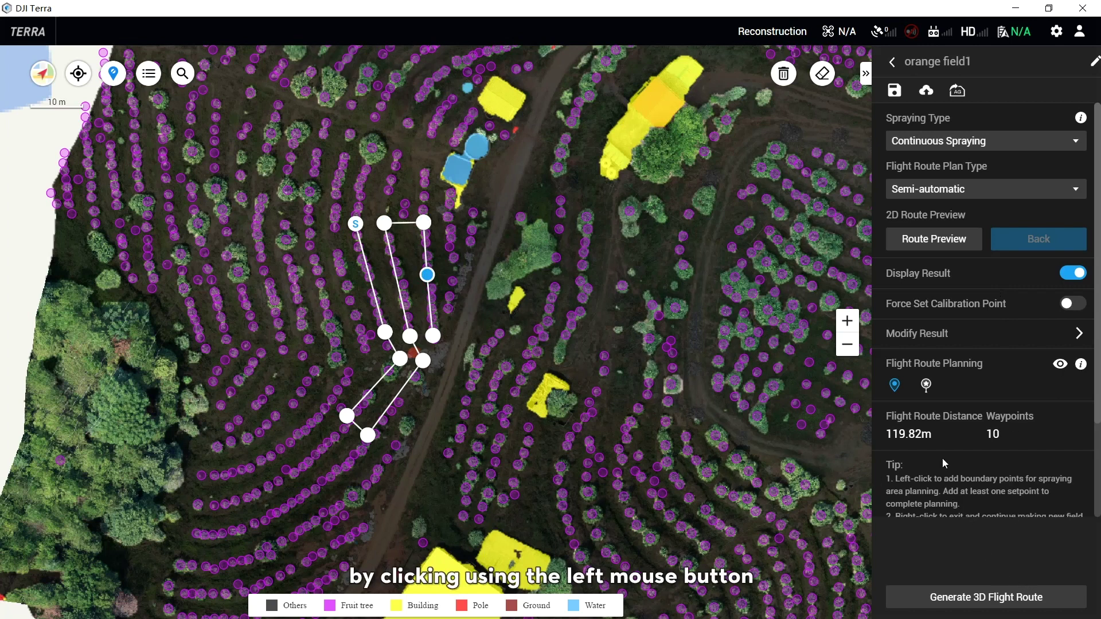
- Place a takeoff calibration point on the dirt track beside the route
left_click(925, 384)
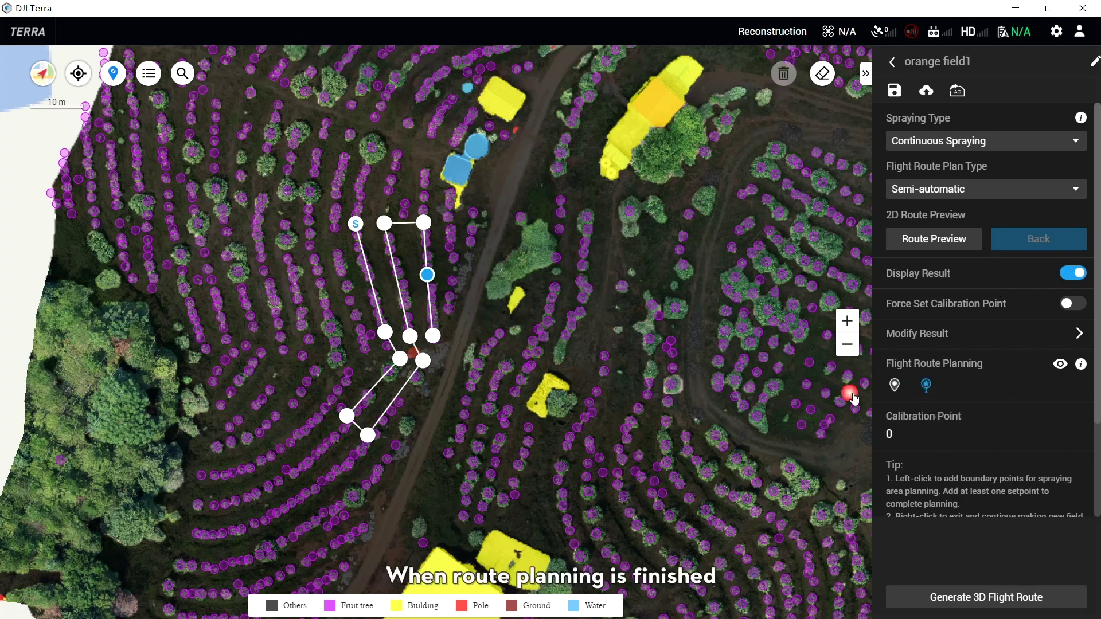
scroll(476, 298, "up", 5)
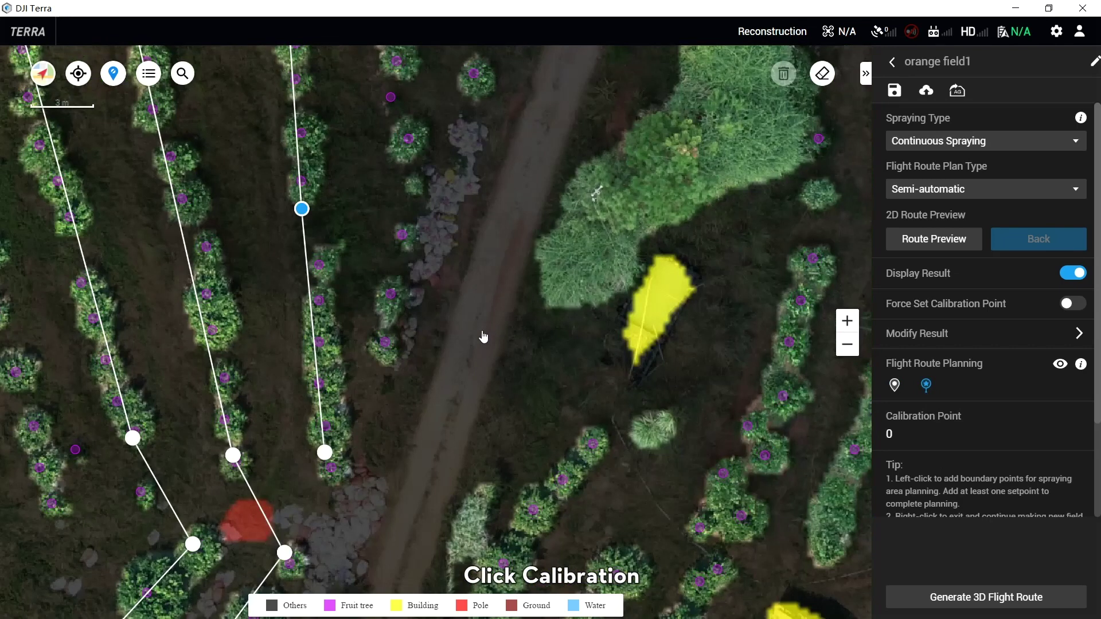
left_click(480, 322)
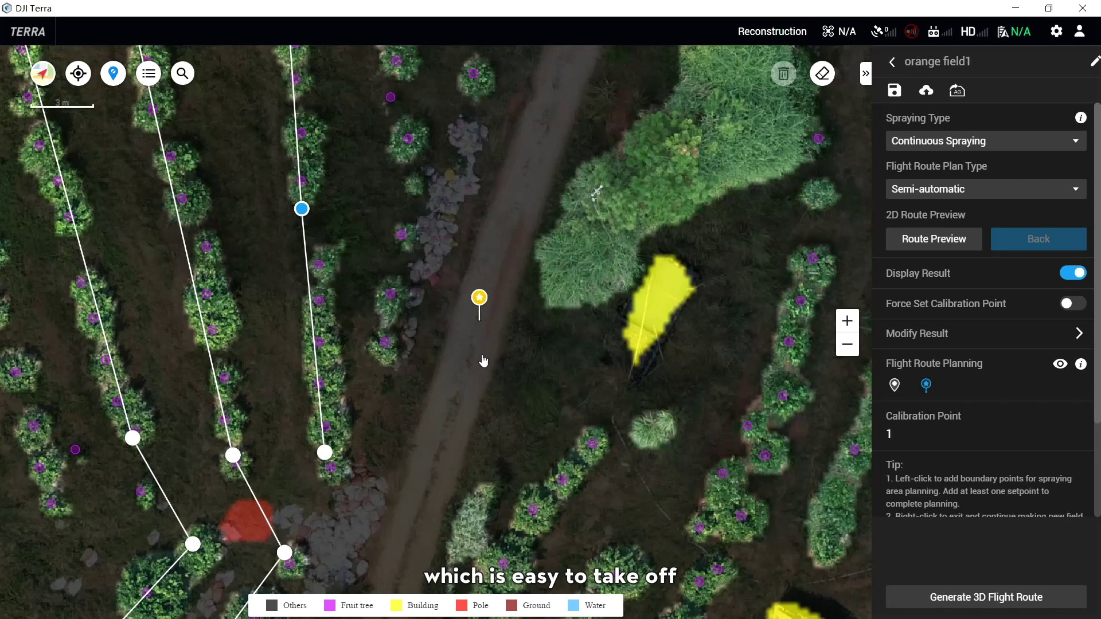
- Check the 2D route preview snapped to tree centres, then return to editing
scroll(483, 360, "down", 1)
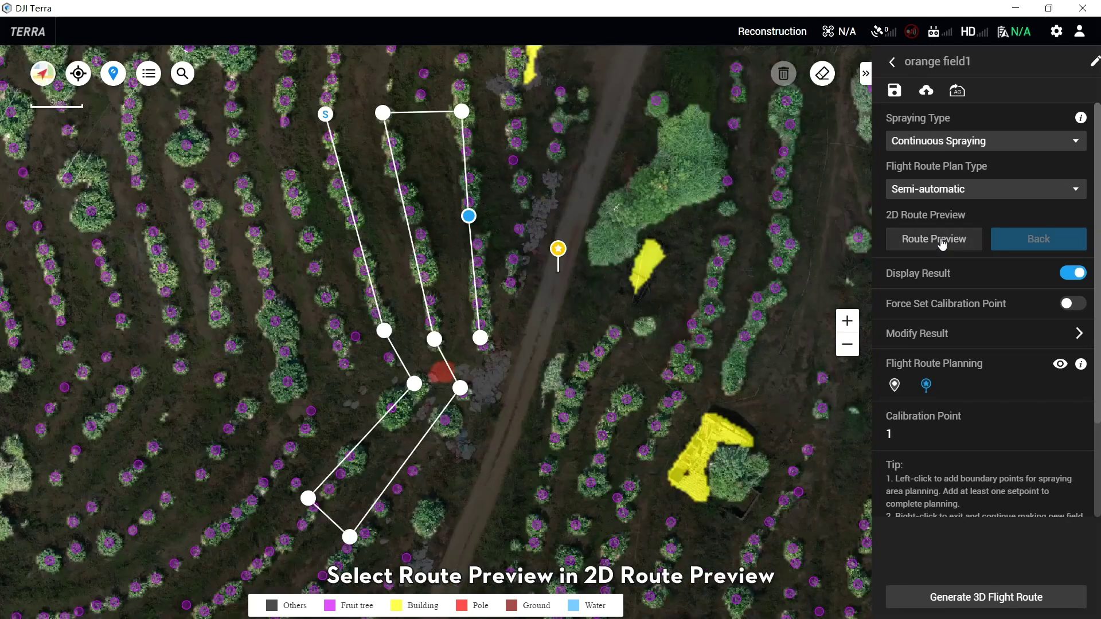
left_click(937, 239)
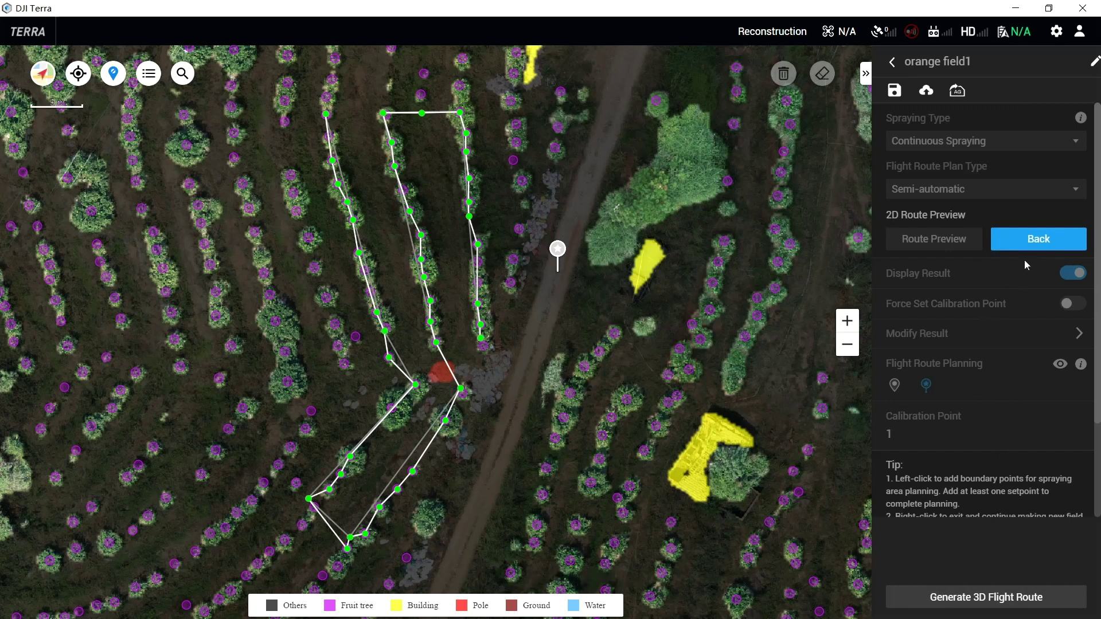
left_click(1026, 243)
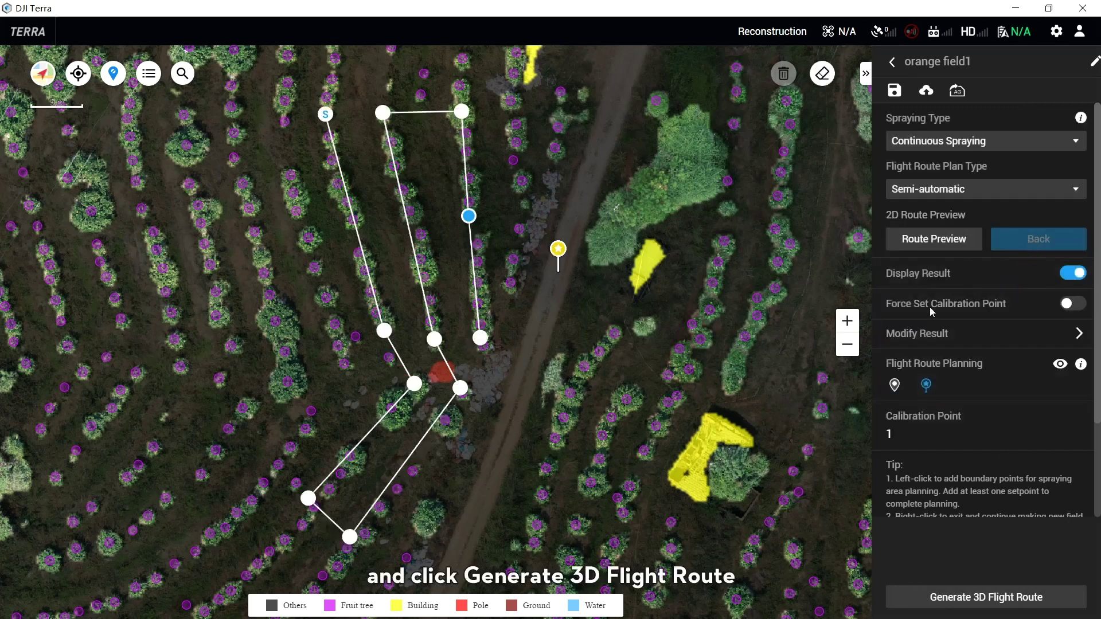
- Generate the 3D route, keep obstacle sensing enabled, and raise route altitude to 3.5 m
left_click(984, 602)
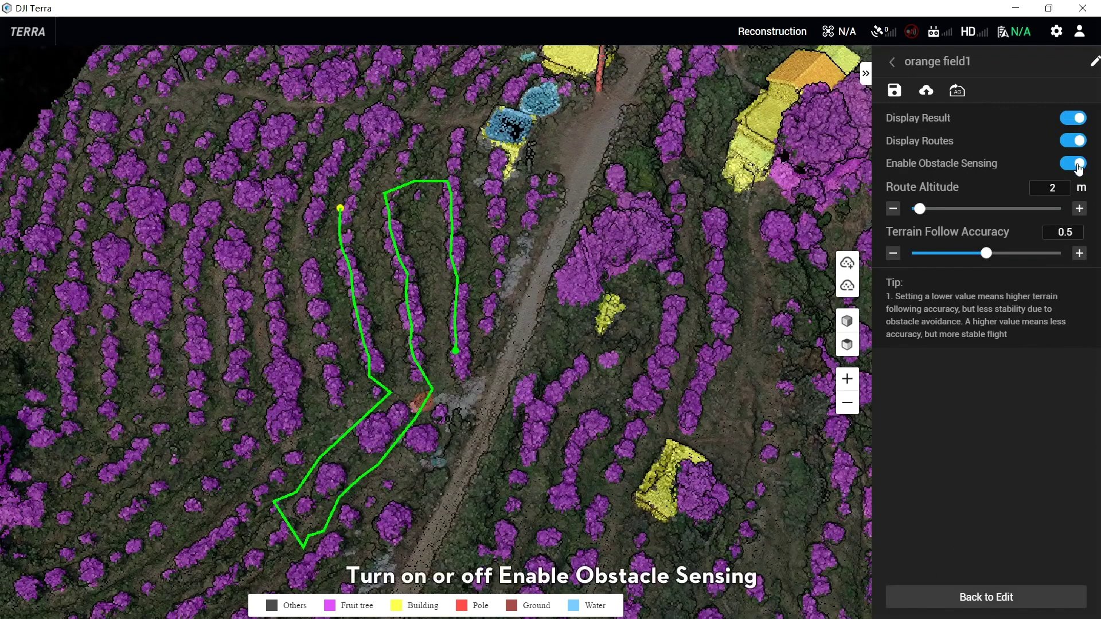
left_click(1077, 165)
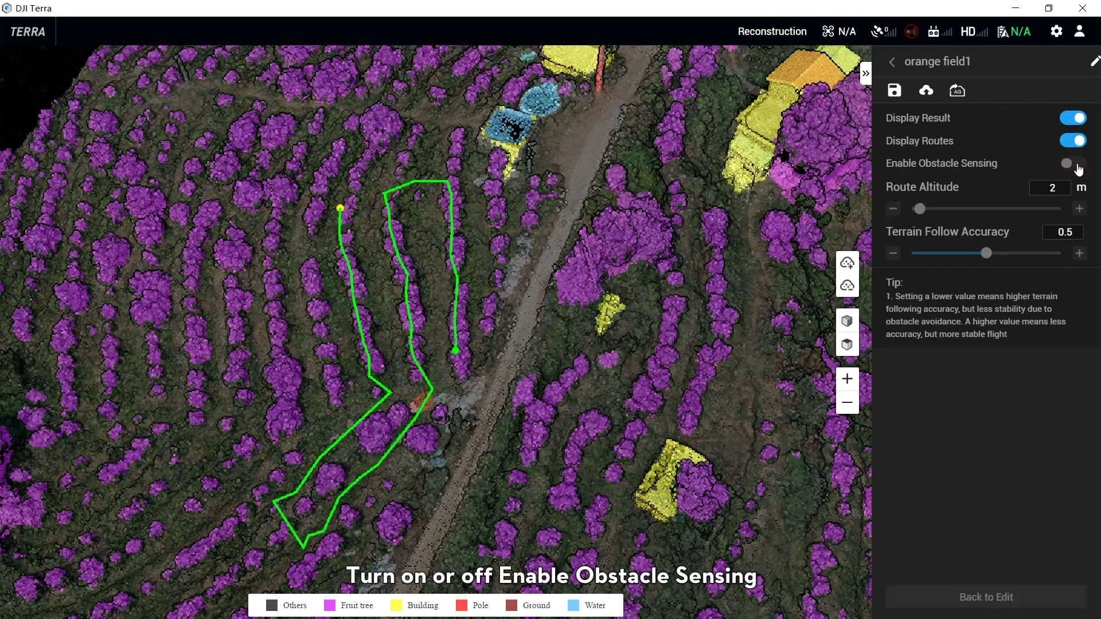
left_click(1075, 165)
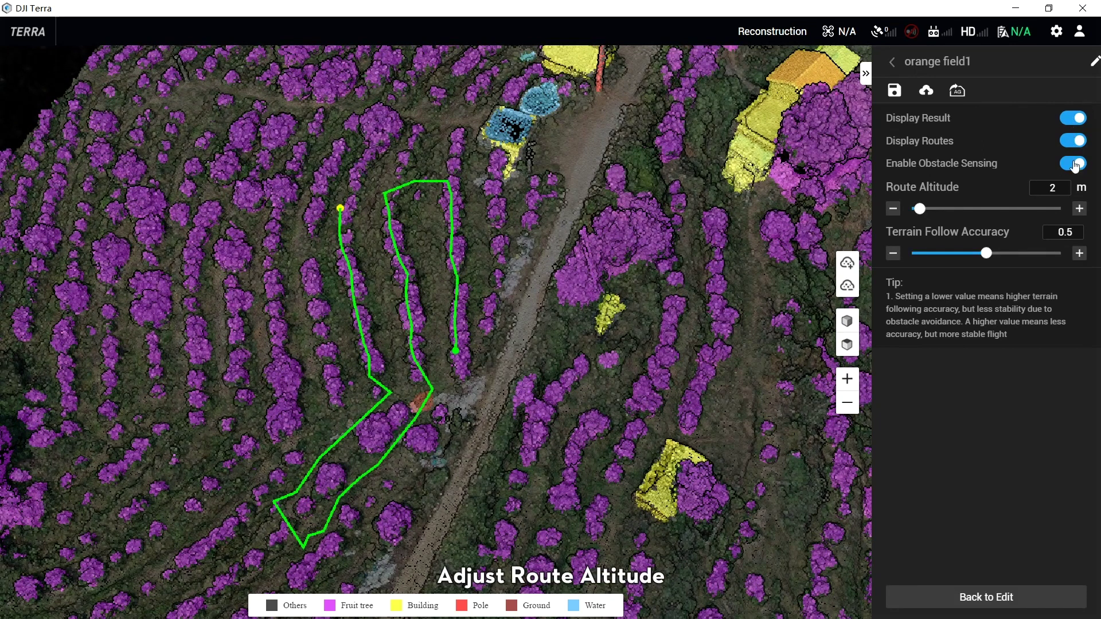
left_click_drag(919, 208, 950, 213)
- Adjust terrain follow accuracy, then choose Continuous Spraying with Manual route planning
left_click_drag(1002, 254, 1044, 253)
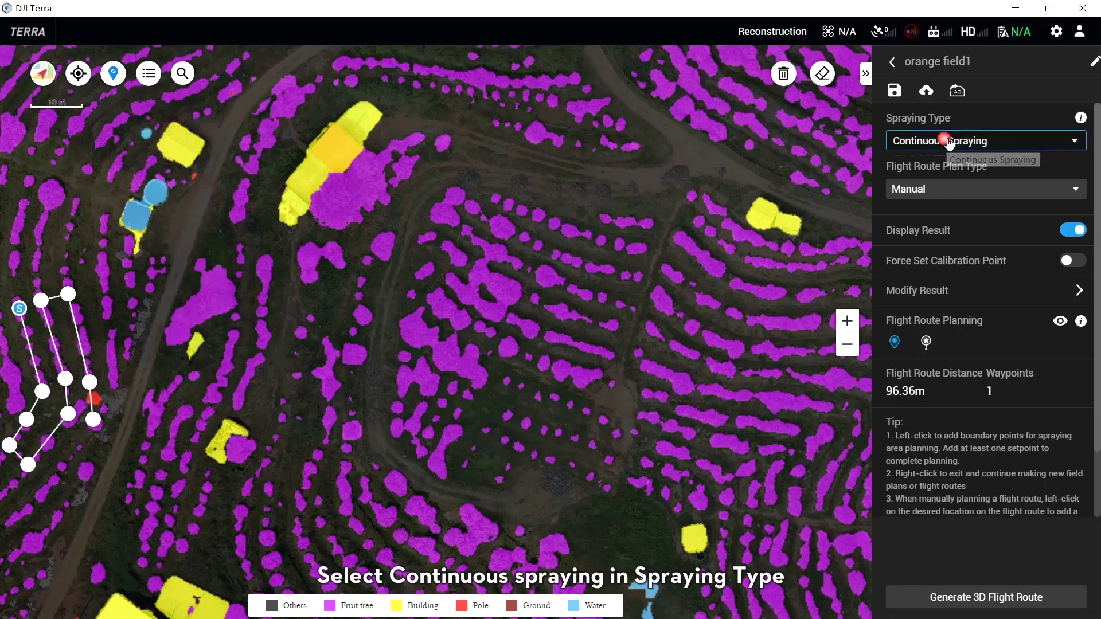
left_click(944, 140)
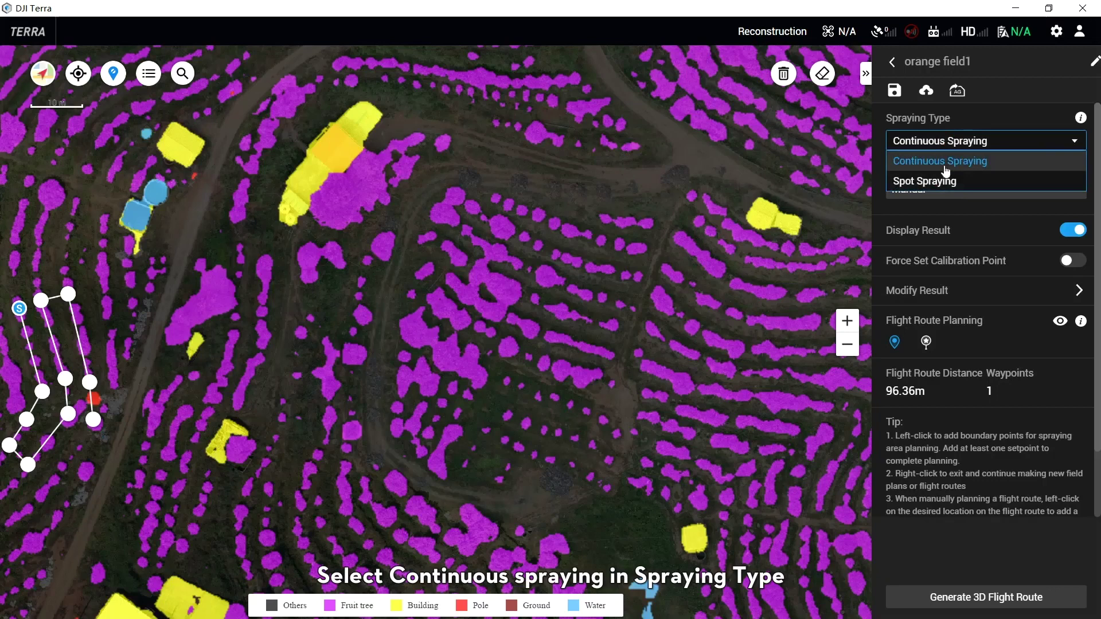
left_click(941, 164)
left_click(935, 189)
left_click(932, 272)
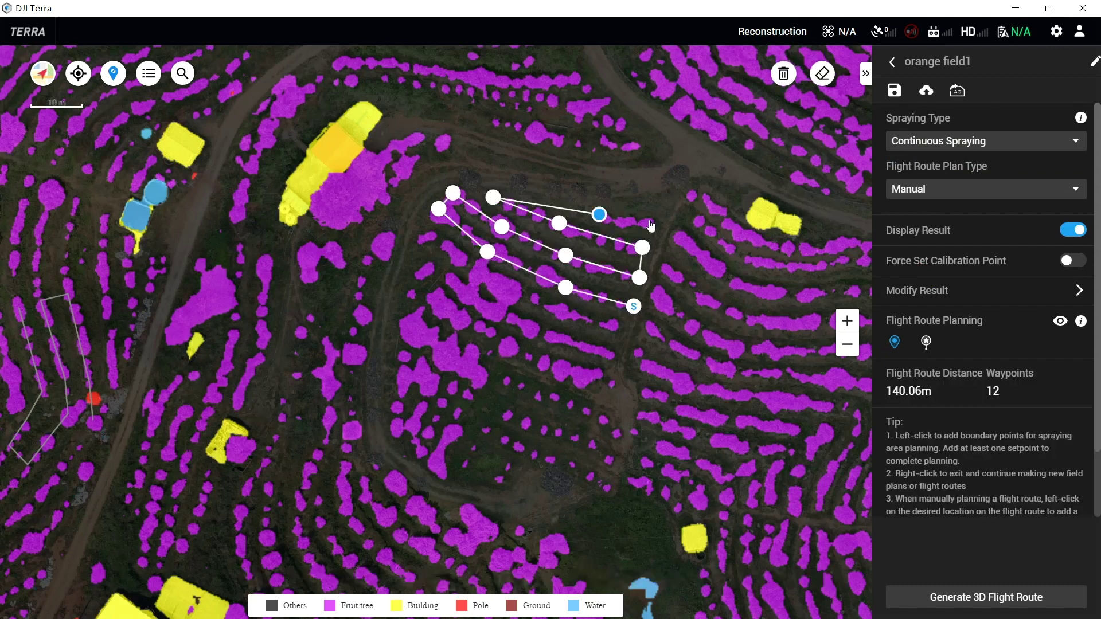
- Add a waypoint and a road calibration point, then generate the 13-waypoint, 148.73 m 3D route
left_click(645, 217)
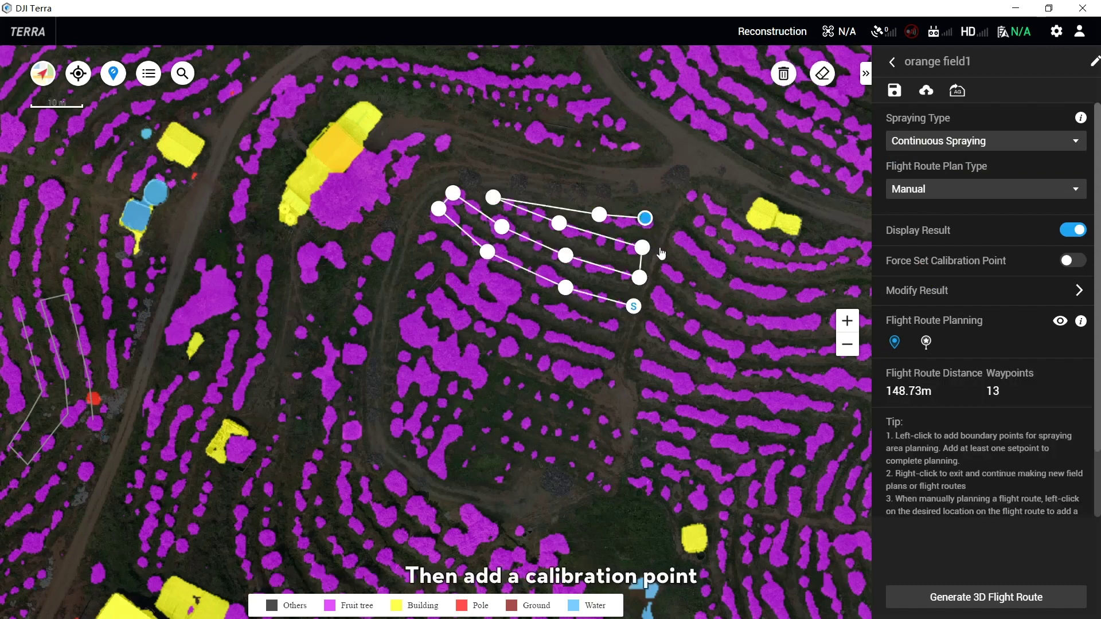
left_click(655, 173)
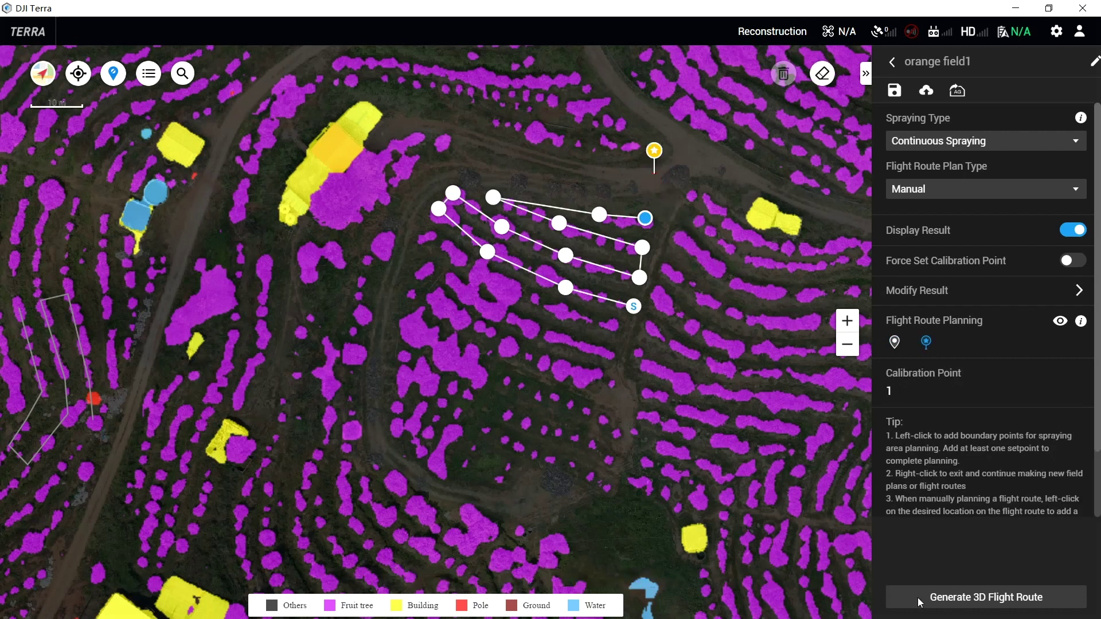
left_click(991, 535)
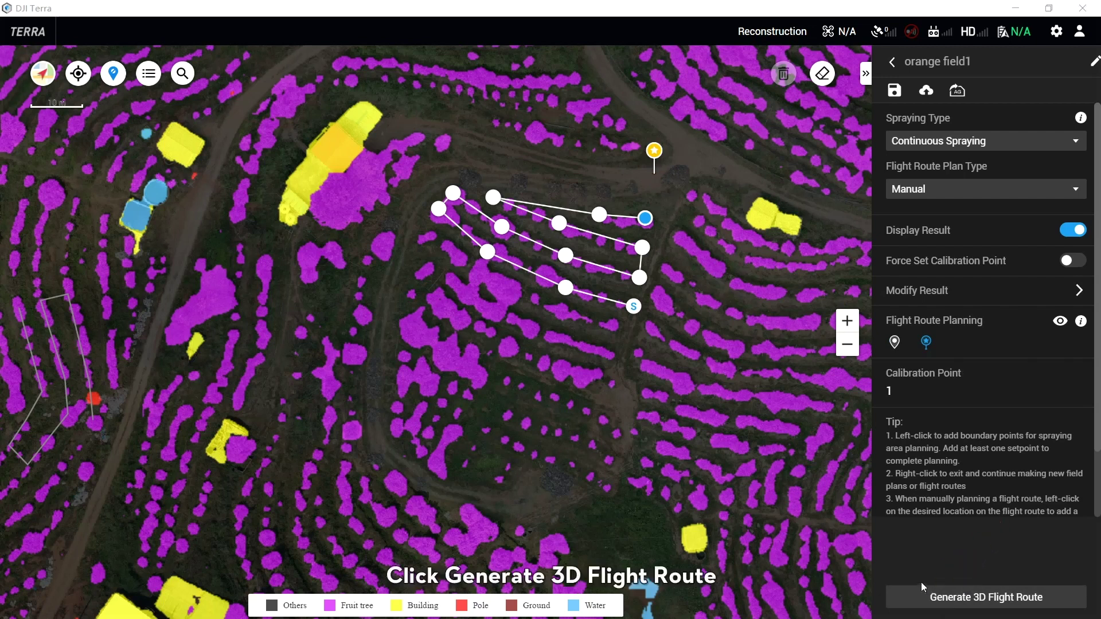
left_click(958, 596)
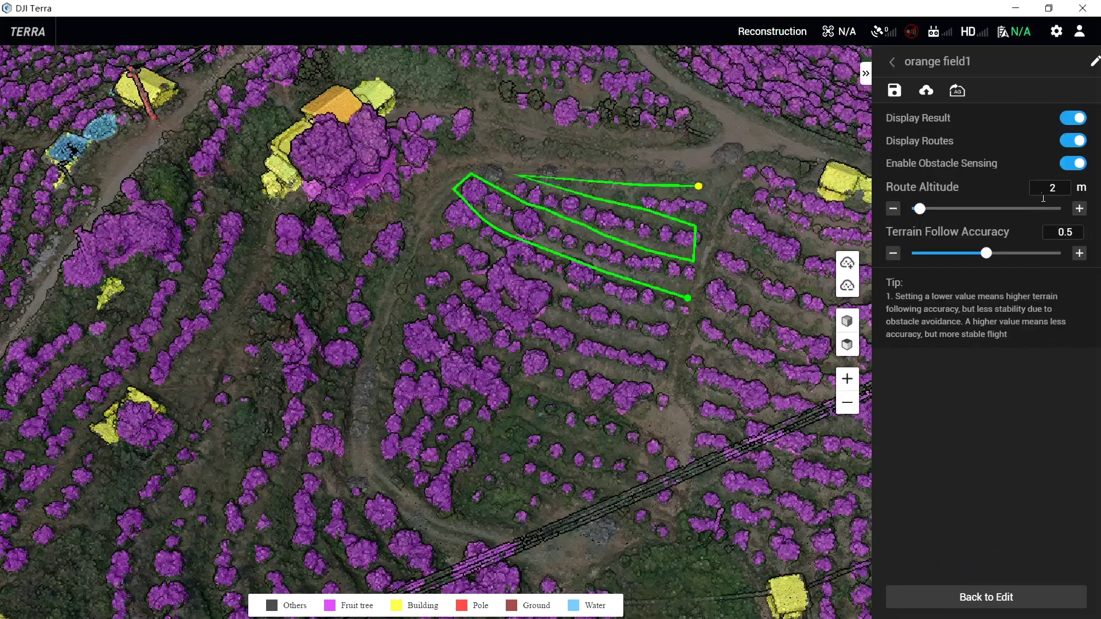
- Keep obstacle sensing on, set route altitude to 2.5 m and terrain follow accuracy to 0.6
left_click(1071, 166)
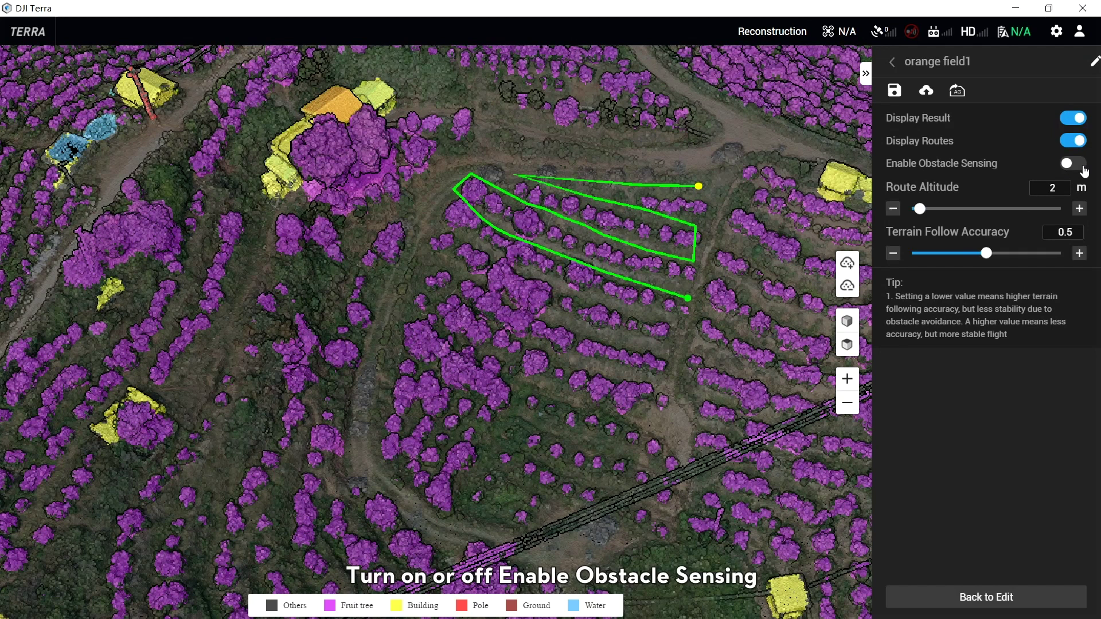
left_click(1081, 167)
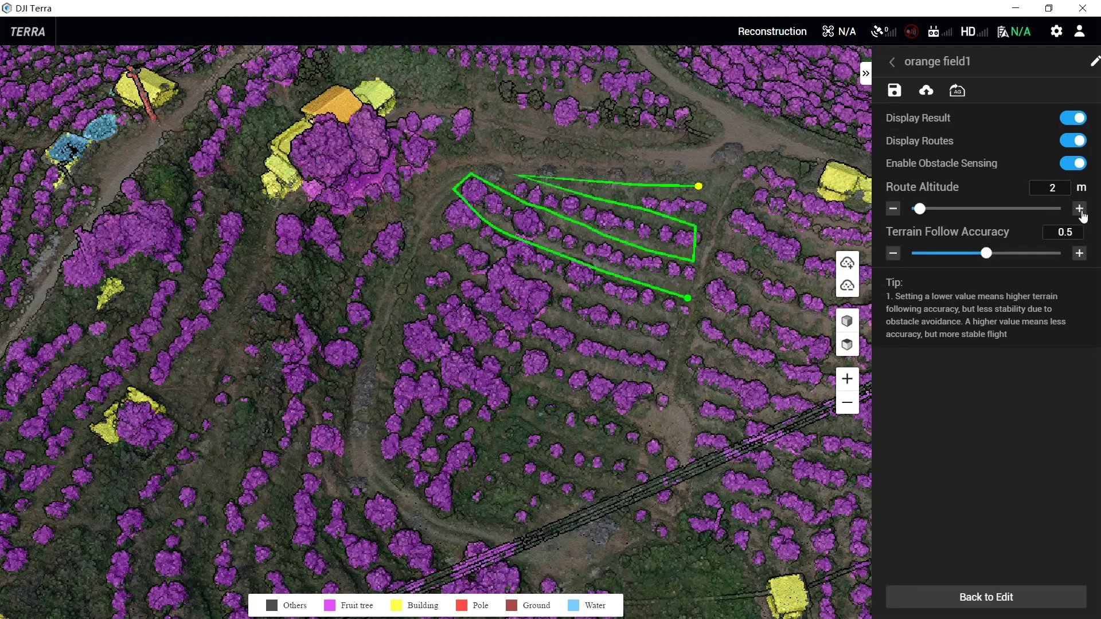
left_click(1079, 209)
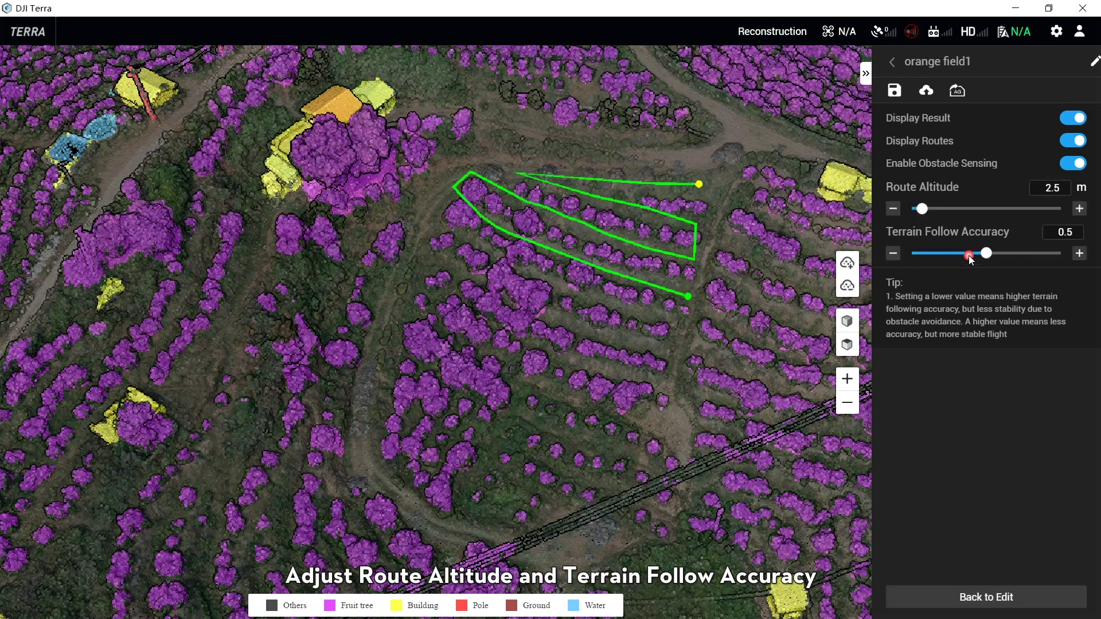
left_click(973, 253)
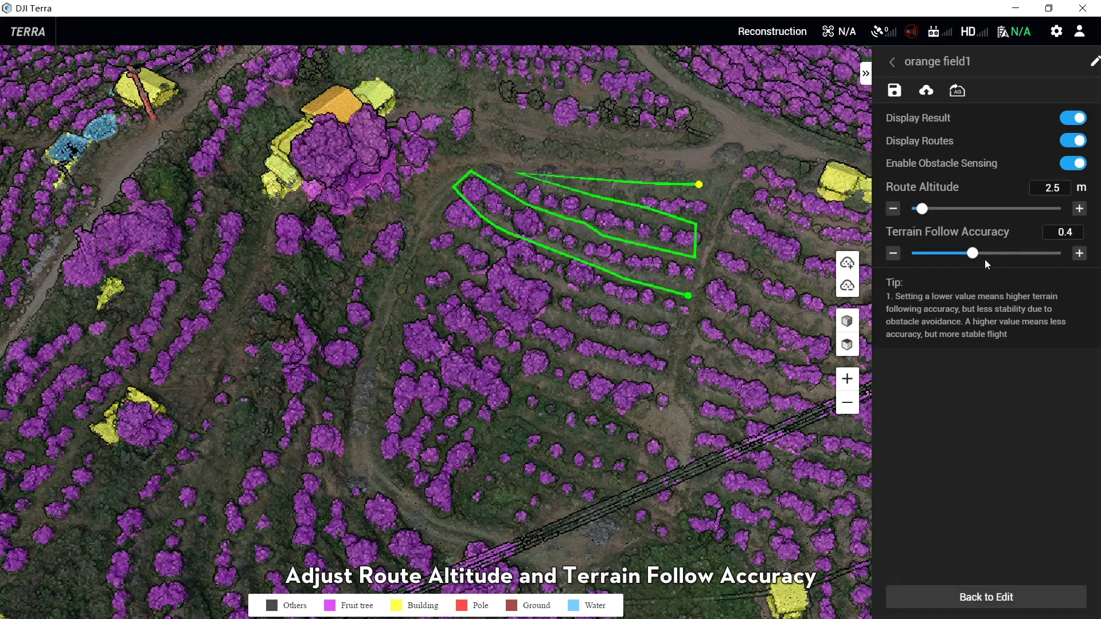
left_click(998, 259)
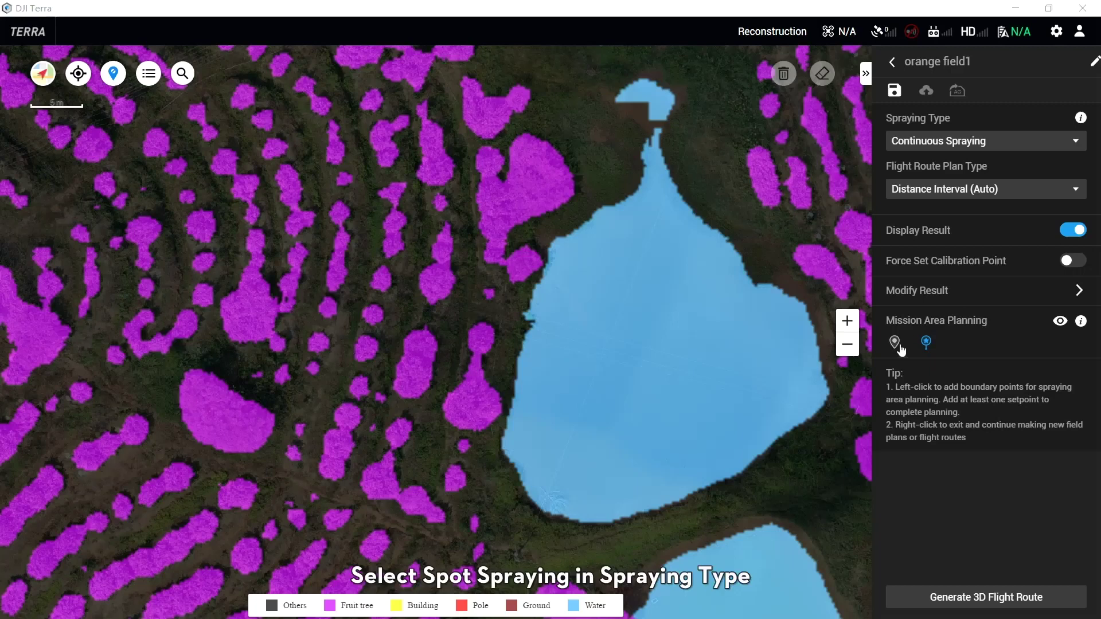
- Choose Spot Spraying with Tree Crown Center (Auto), add a calibration point, and generate the 3D route
left_click(895, 343)
left_click(948, 151)
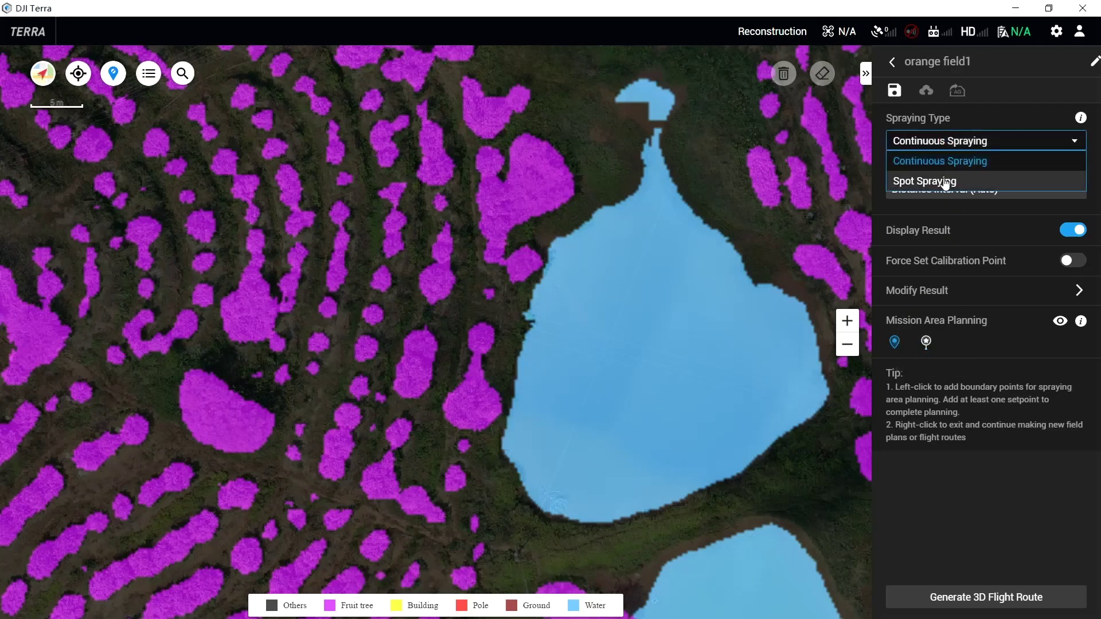
left_click(945, 181)
left_click(938, 192)
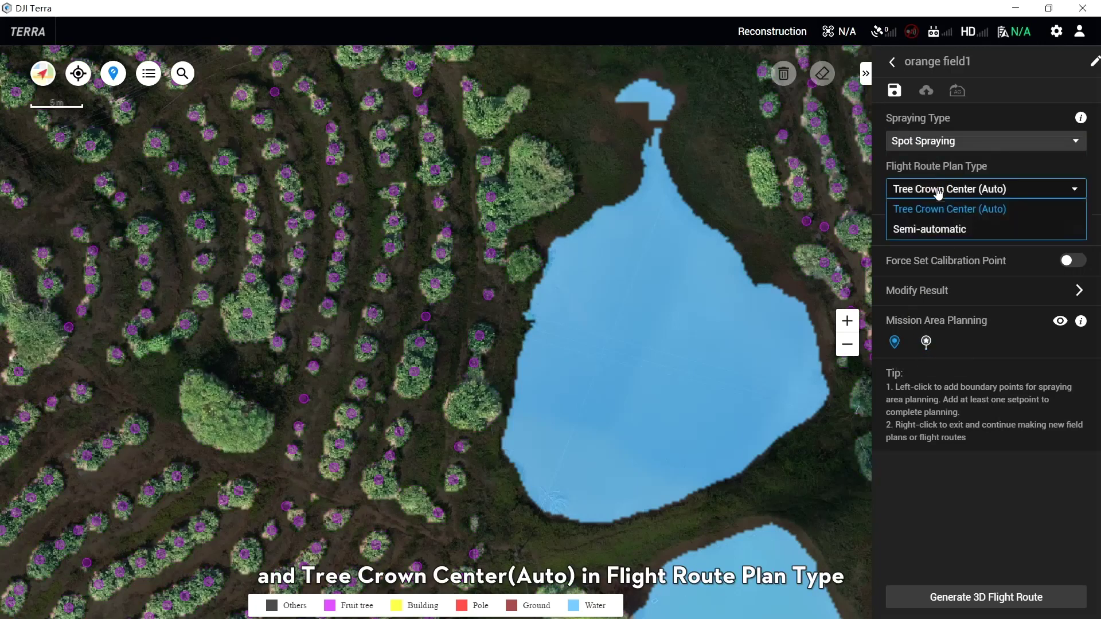
left_click(938, 209)
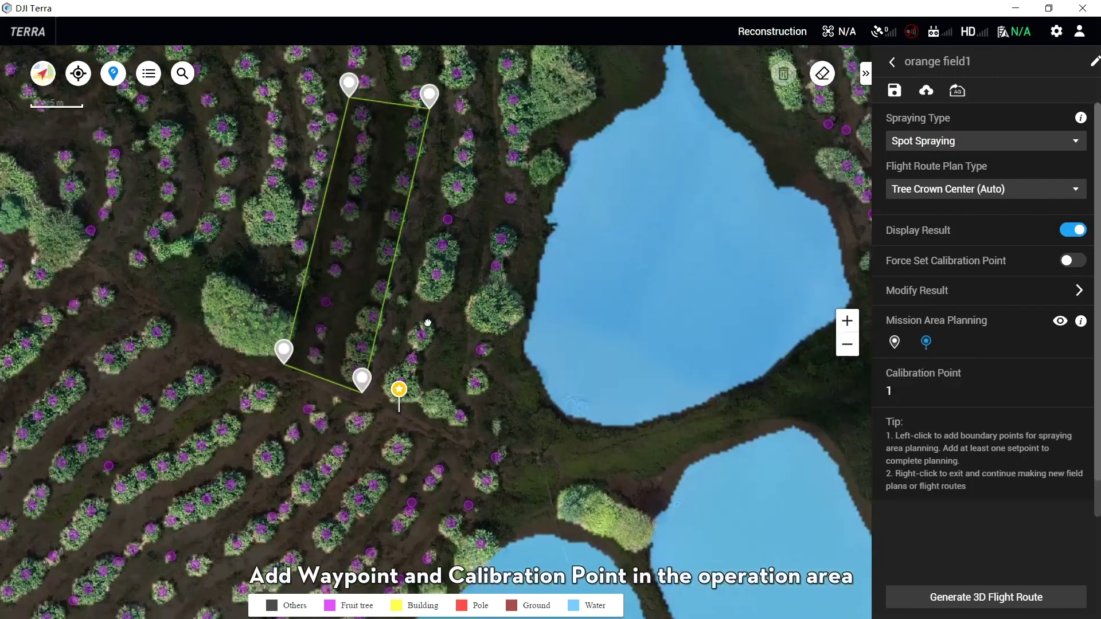
left_click(902, 391)
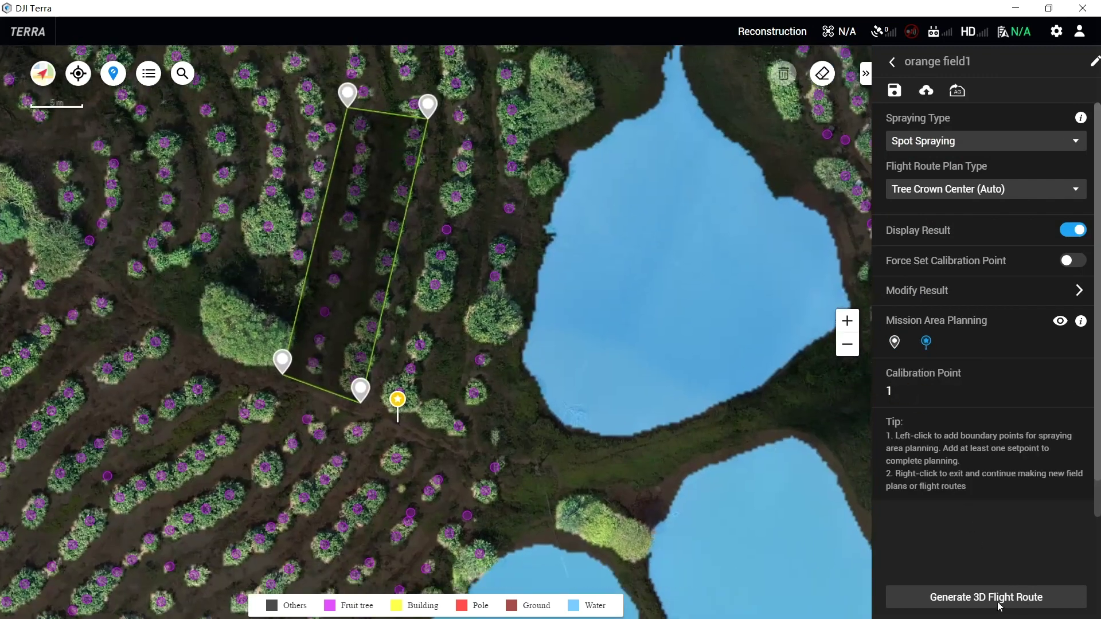
left_click(965, 596)
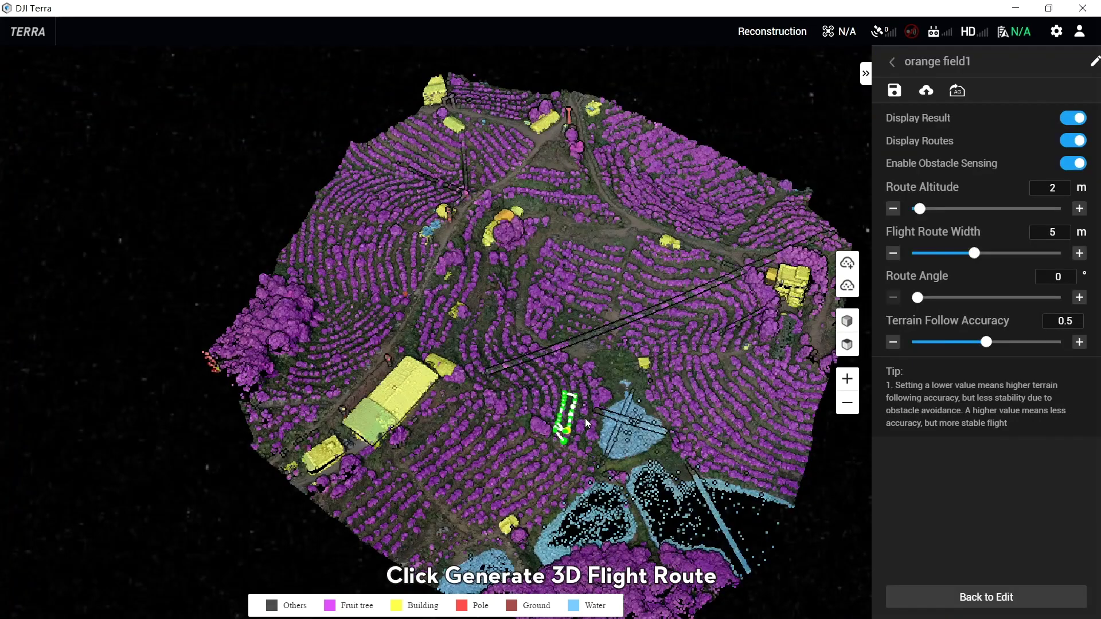
- Leave obstacle sensing on, lower route altitude to 2 m, and set route angle to 45°
scroll(585, 418, "up", 5)
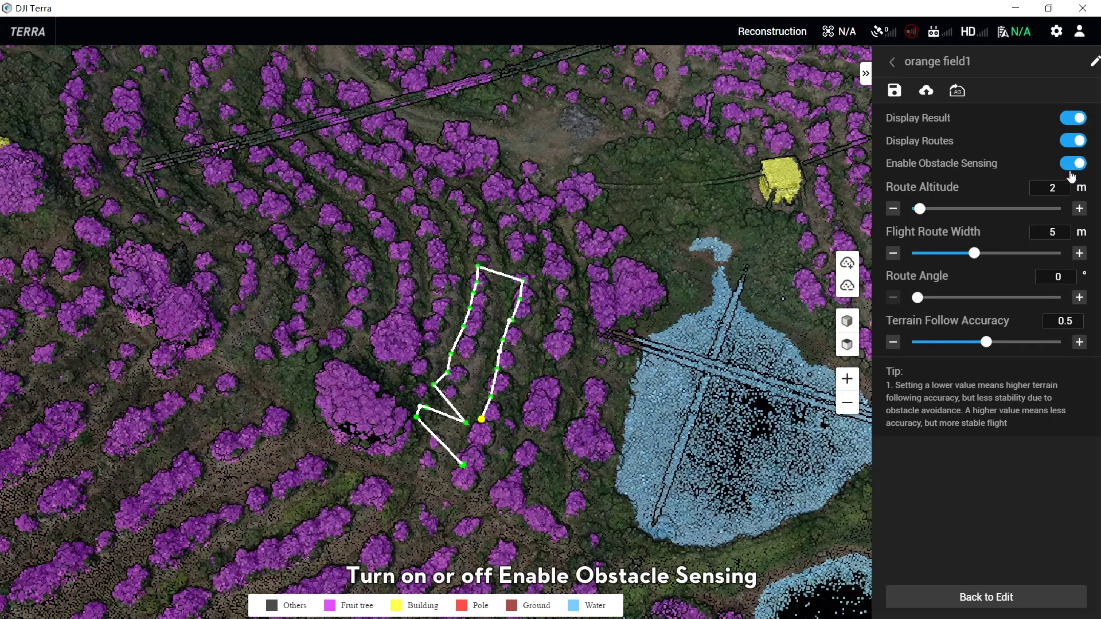
left_click(1074, 164)
left_click(1074, 164)
left_click(1074, 164)
left_click(1074, 164)
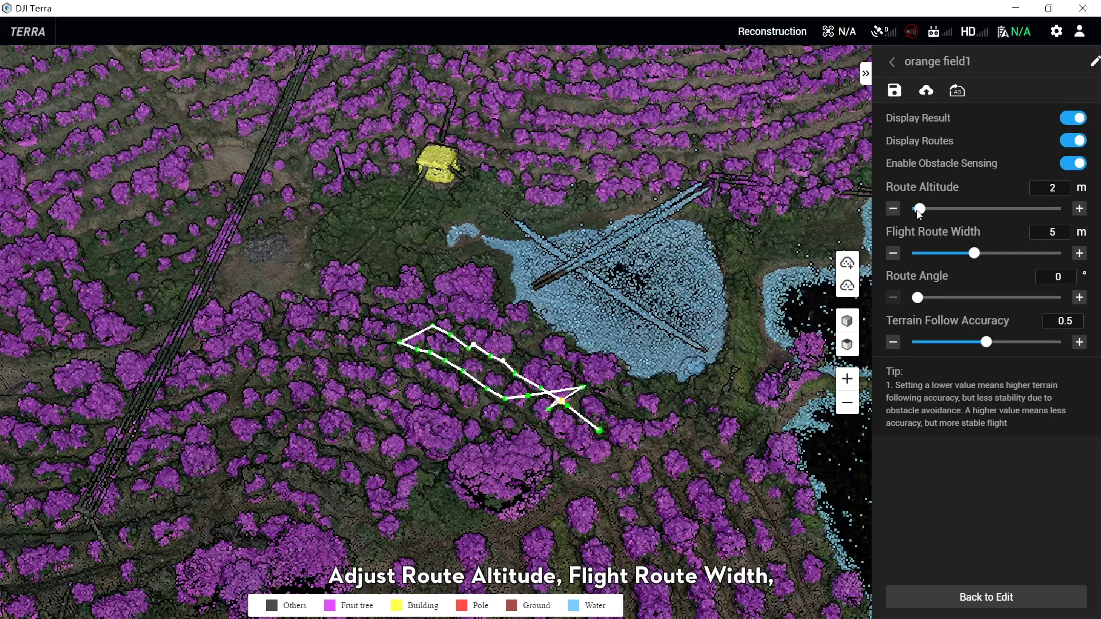
left_click_drag(933, 209, 920, 209)
left_click(935, 297)
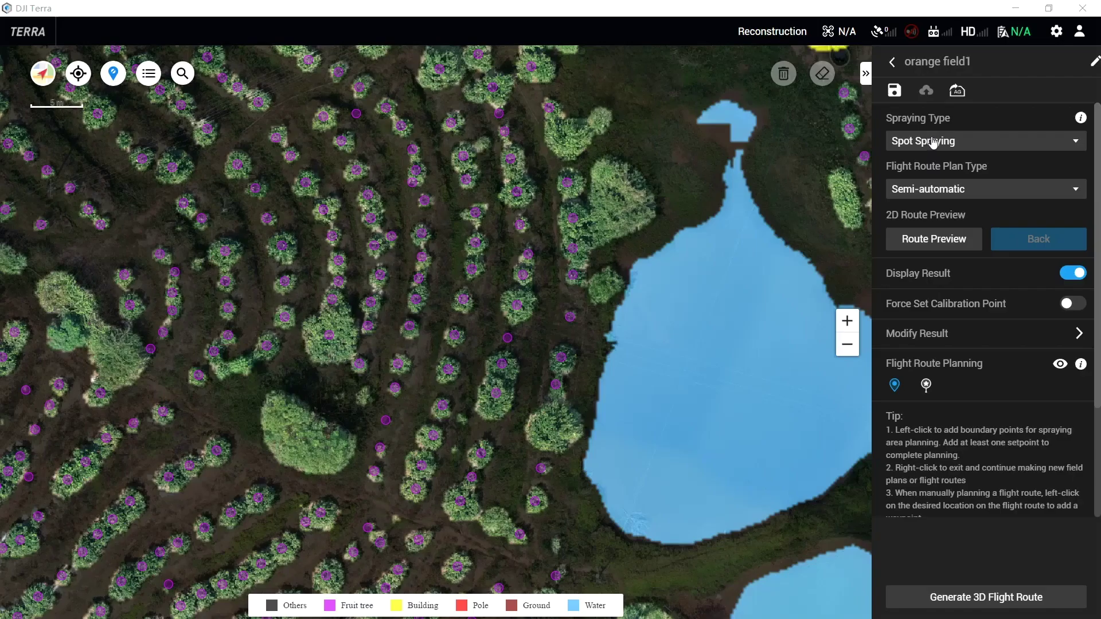
- Set the spraying type to Spot Spraying and plan type to Semi-automatic
left_click(937, 141)
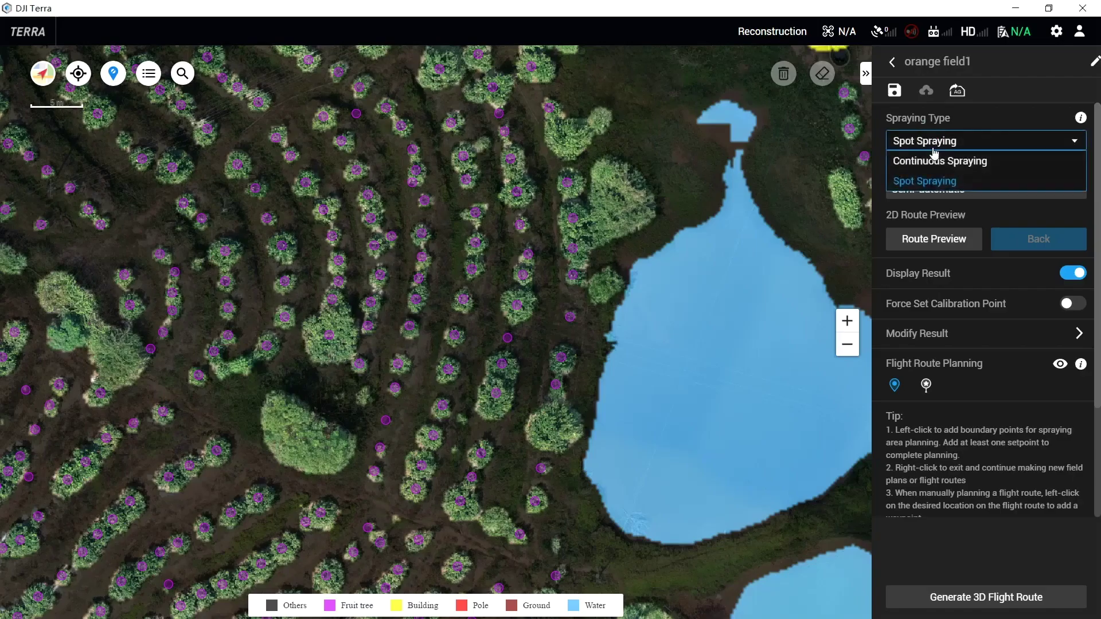
left_click(935, 184)
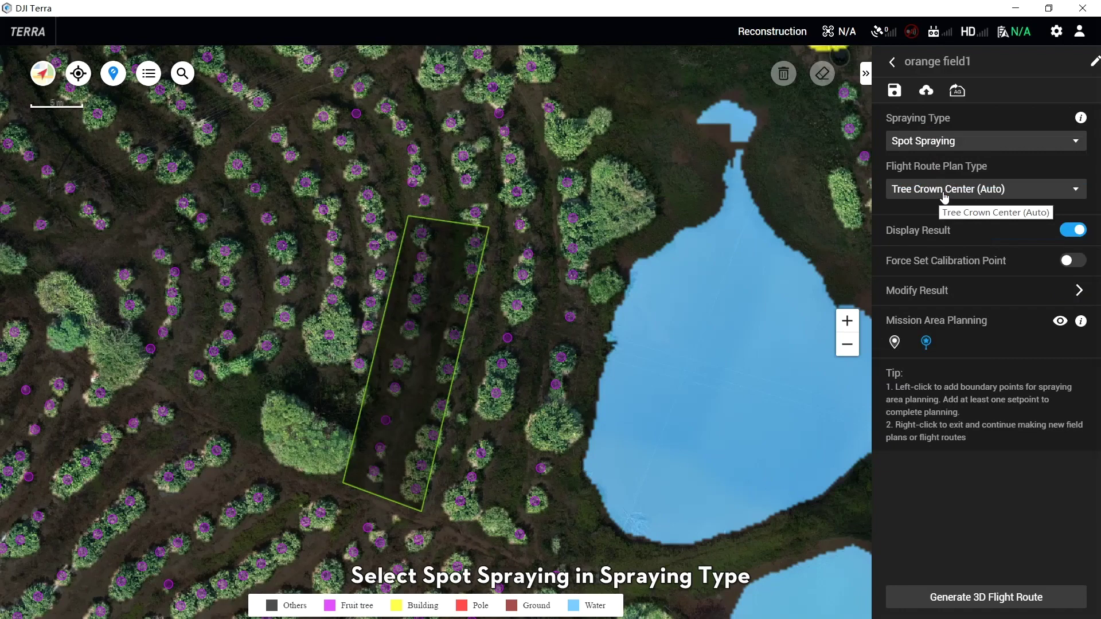
left_click(945, 191)
left_click(917, 228)
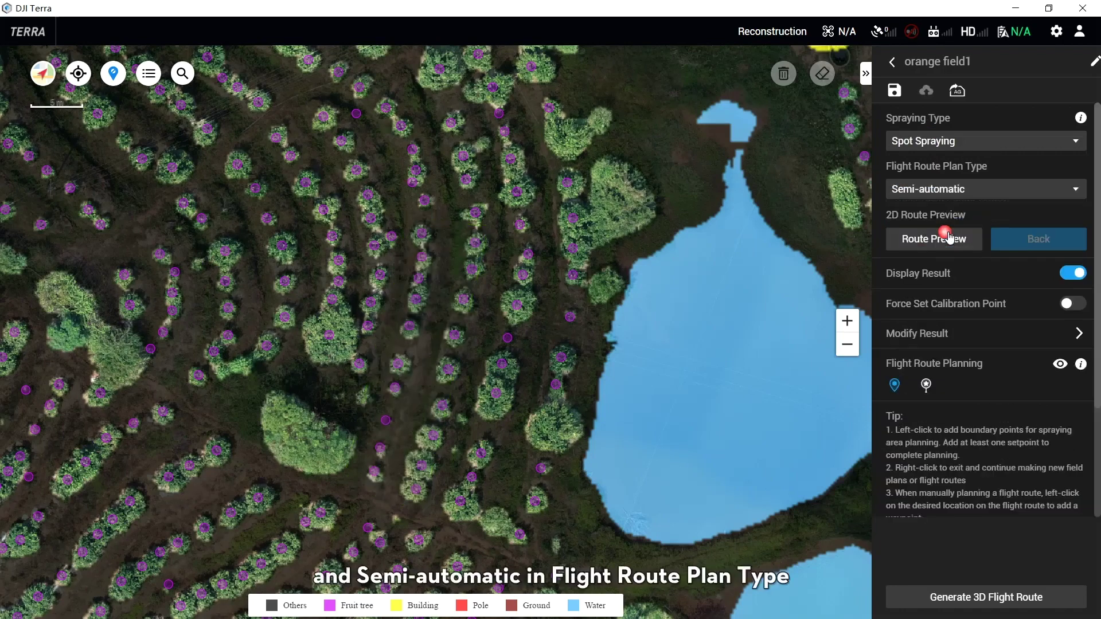
- Place nine waypoints snaking along three tree rows, totalling 78.62 m
left_click(425, 258)
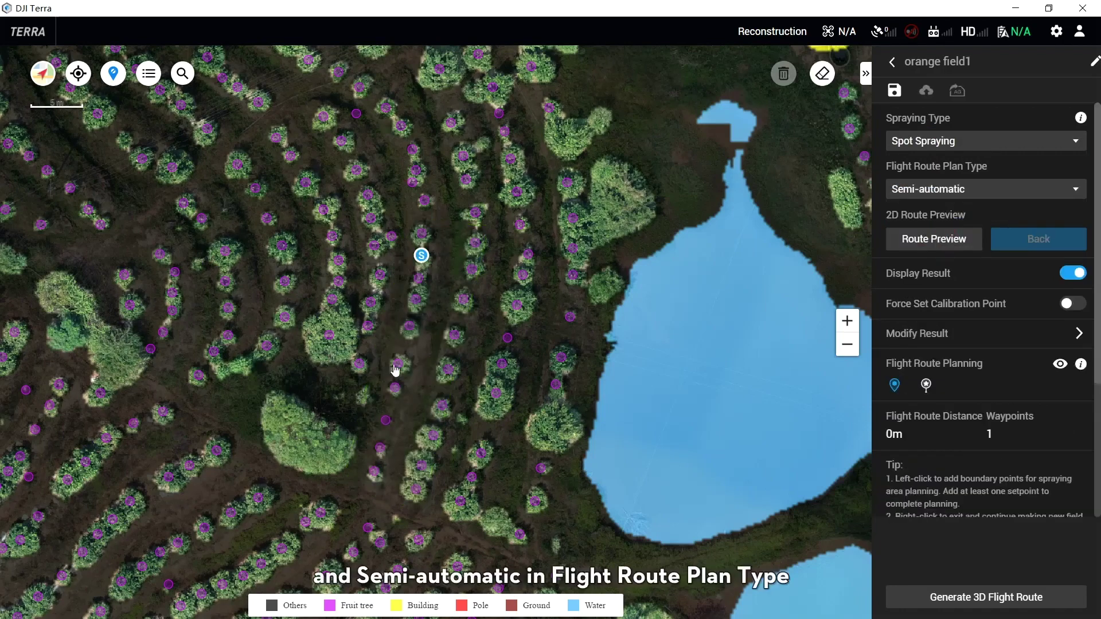
left_click(400, 362)
left_click(371, 468)
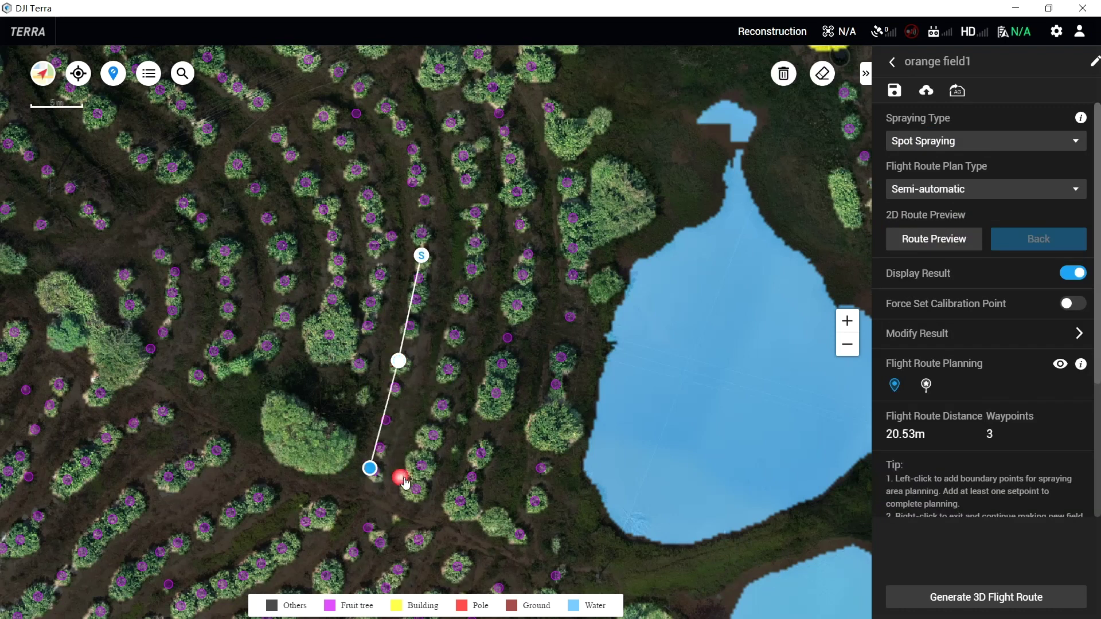
left_click(417, 486)
left_click(453, 330)
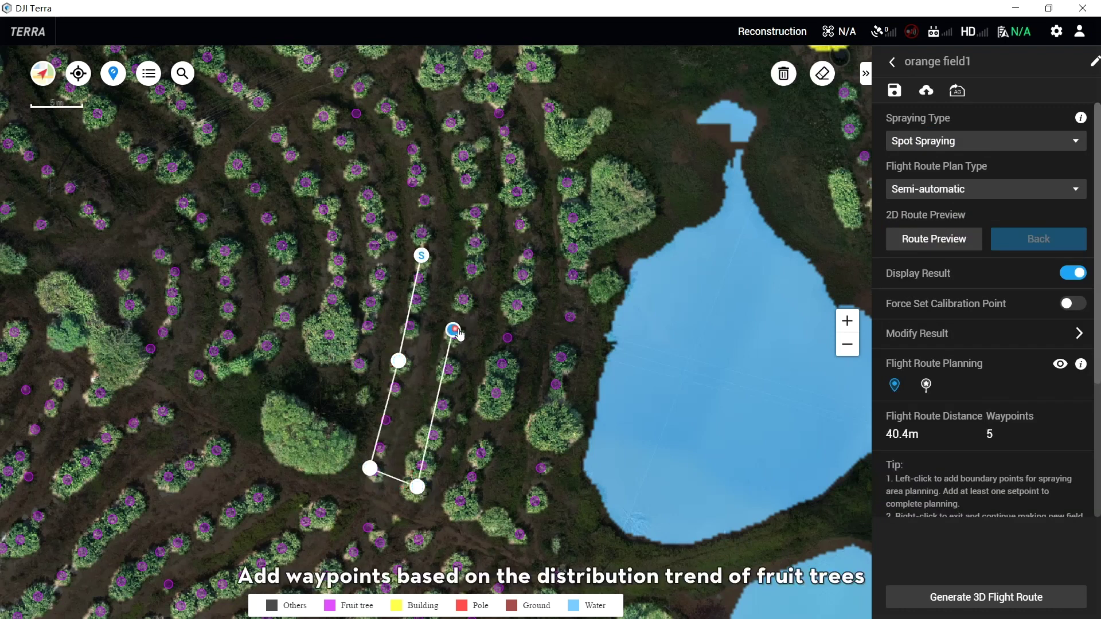
left_click(473, 238)
left_click(527, 251)
left_click(493, 388)
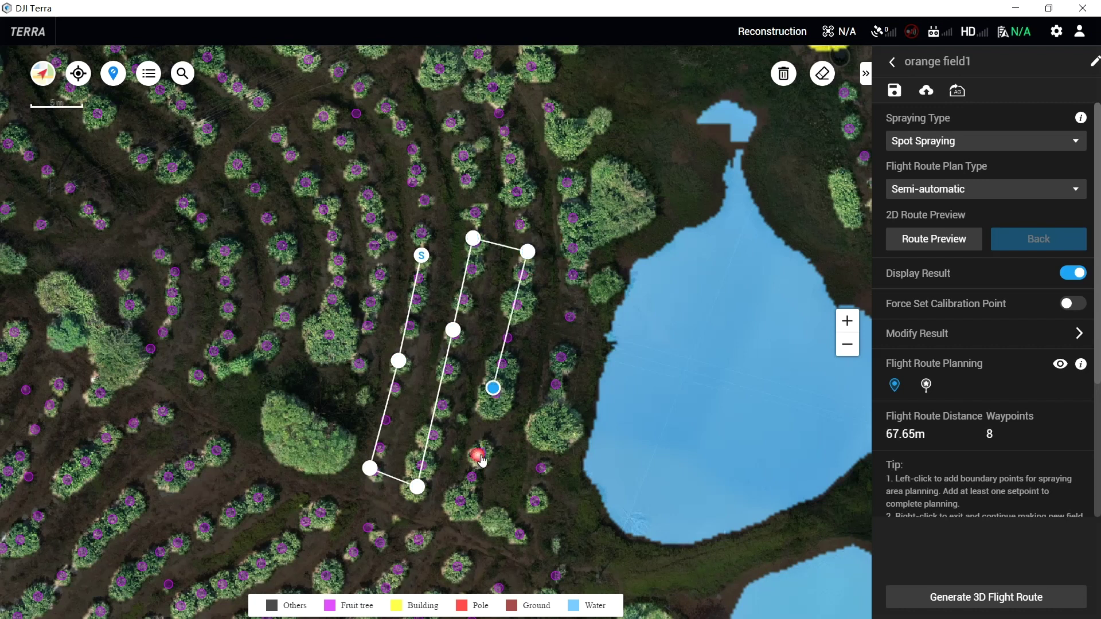
left_click(459, 500)
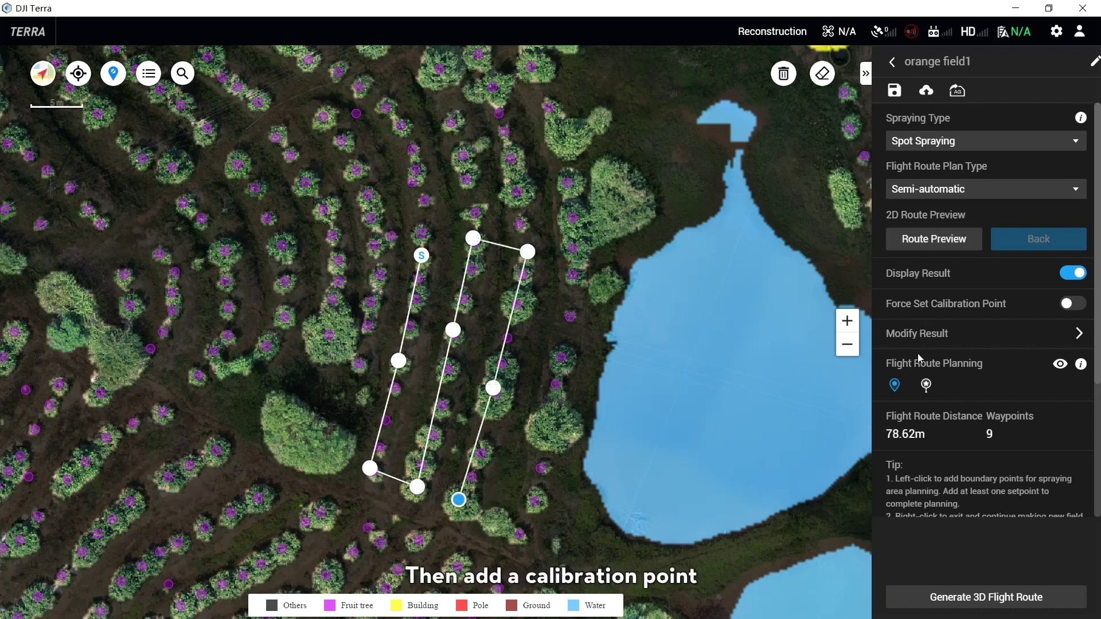
- Add a calibration point beside the track below the route's lower end
left_click(926, 385)
scroll(463, 524, "up", 3)
left_click_drag(464, 525, 465, 459)
left_click(453, 453)
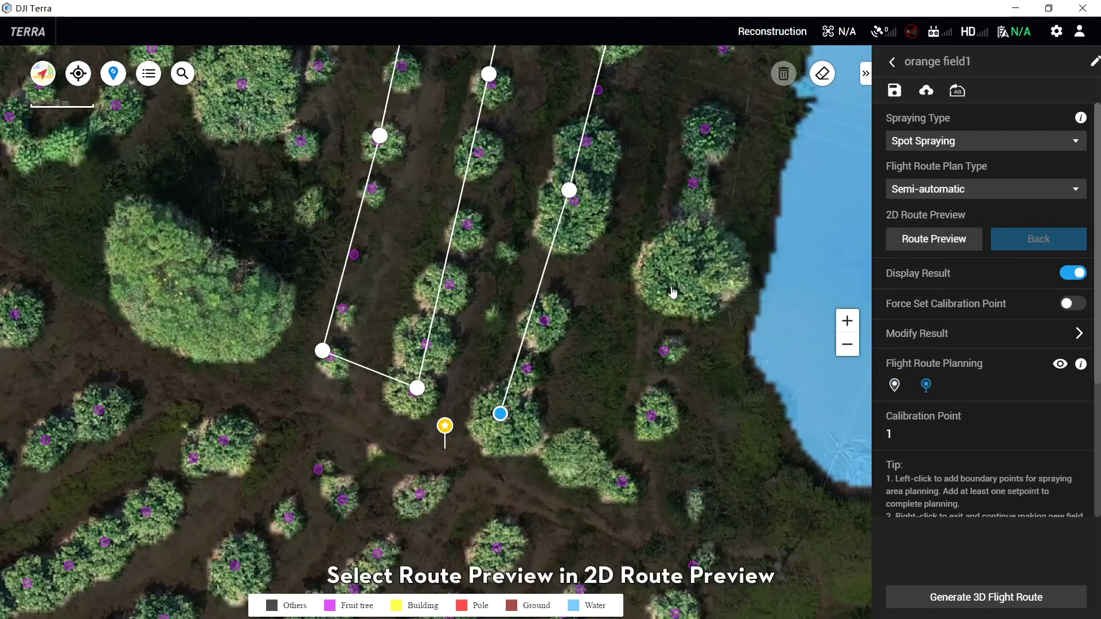
scroll(668, 287, "down", 3)
left_click_drag(675, 270, 635, 315)
- Review the 2D spot-spraying preview, return to editing, and generate the 3D flight route
left_click(934, 238)
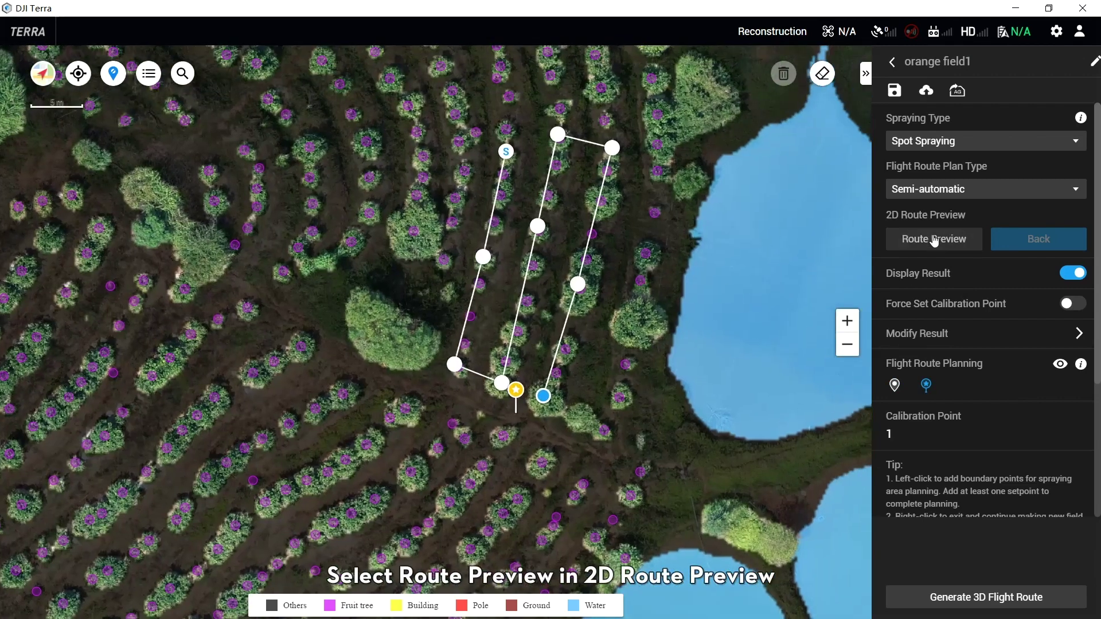
scroll(565, 319, "up", 1)
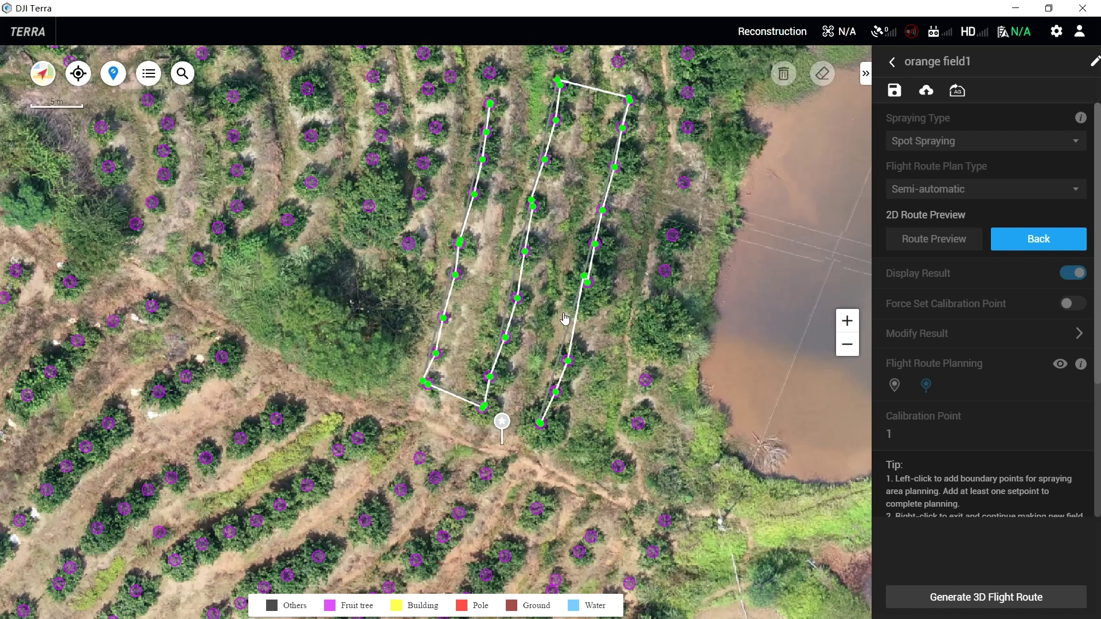
scroll(565, 319, "up", 3)
left_click_drag(559, 295, 551, 370)
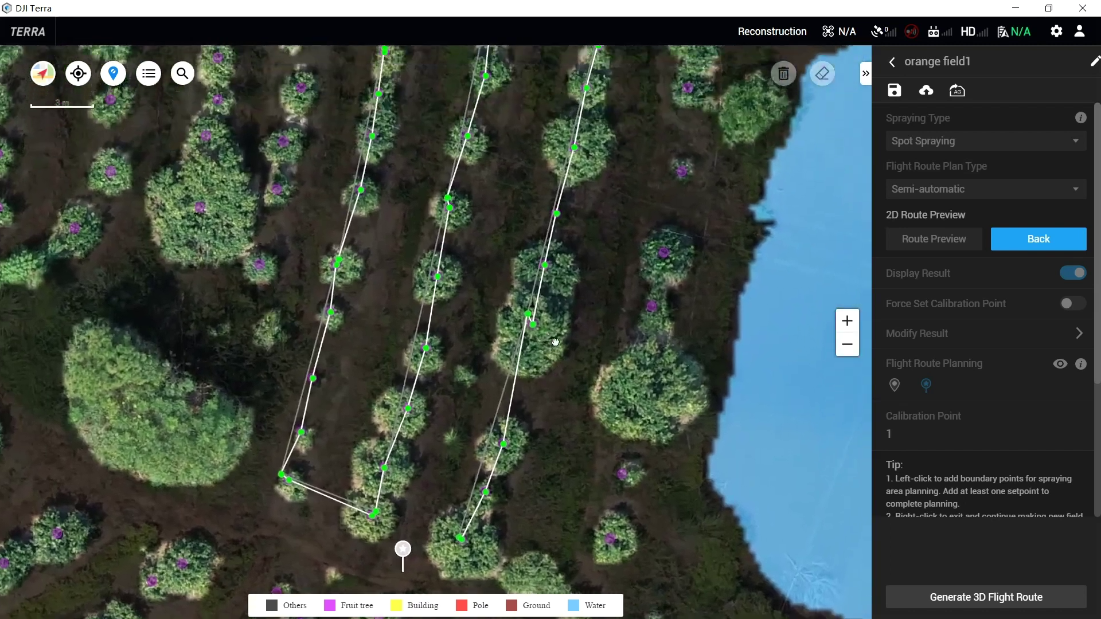
left_click(955, 246)
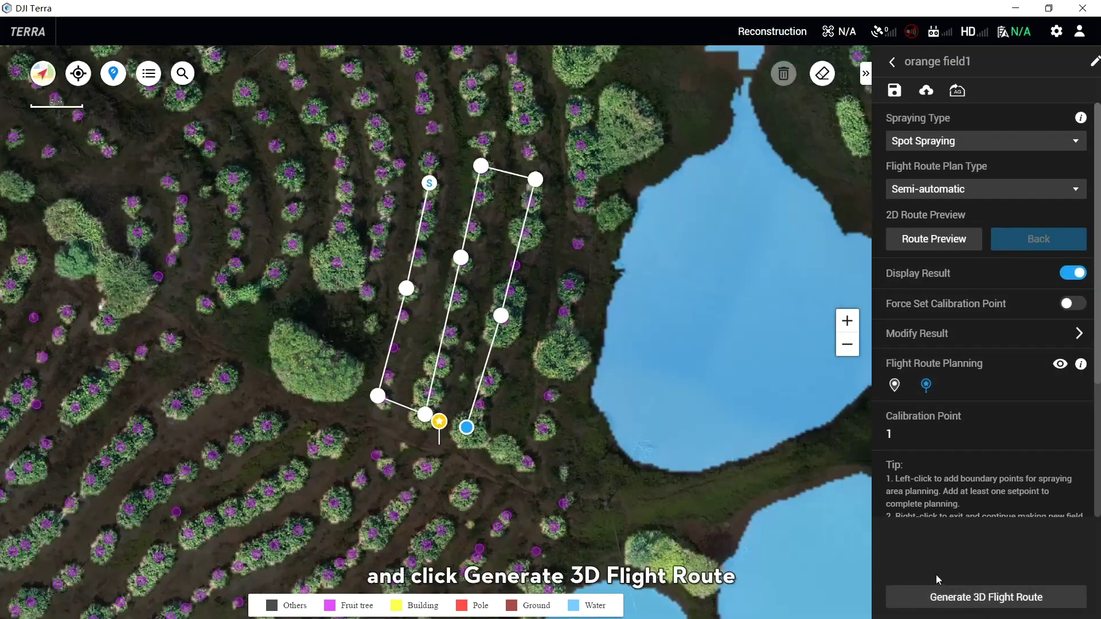
left_click(972, 597)
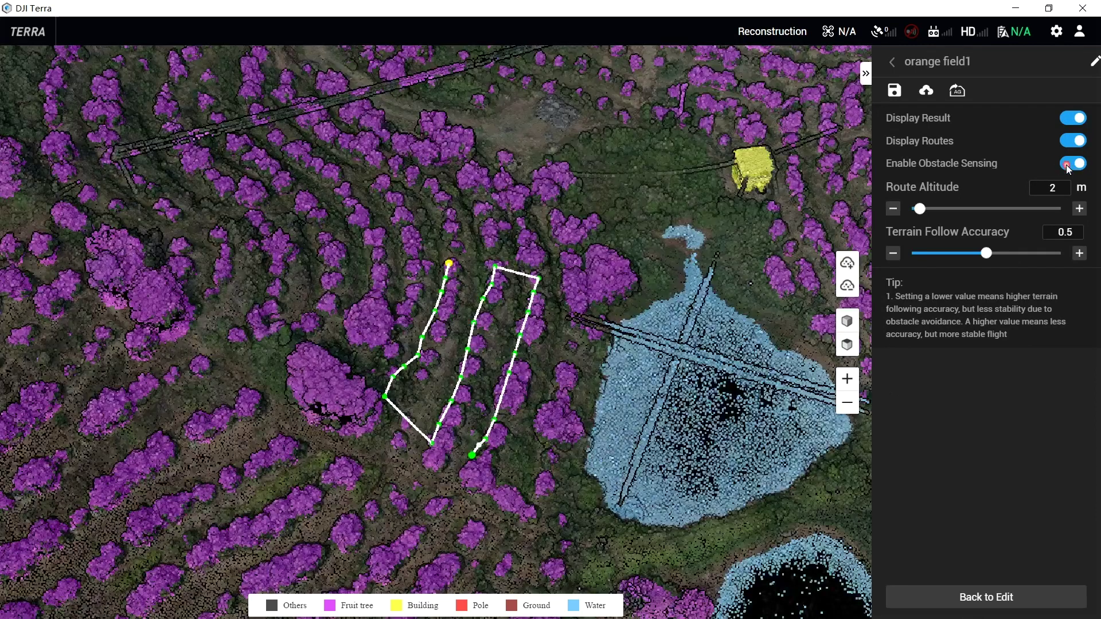
left_click(1068, 167)
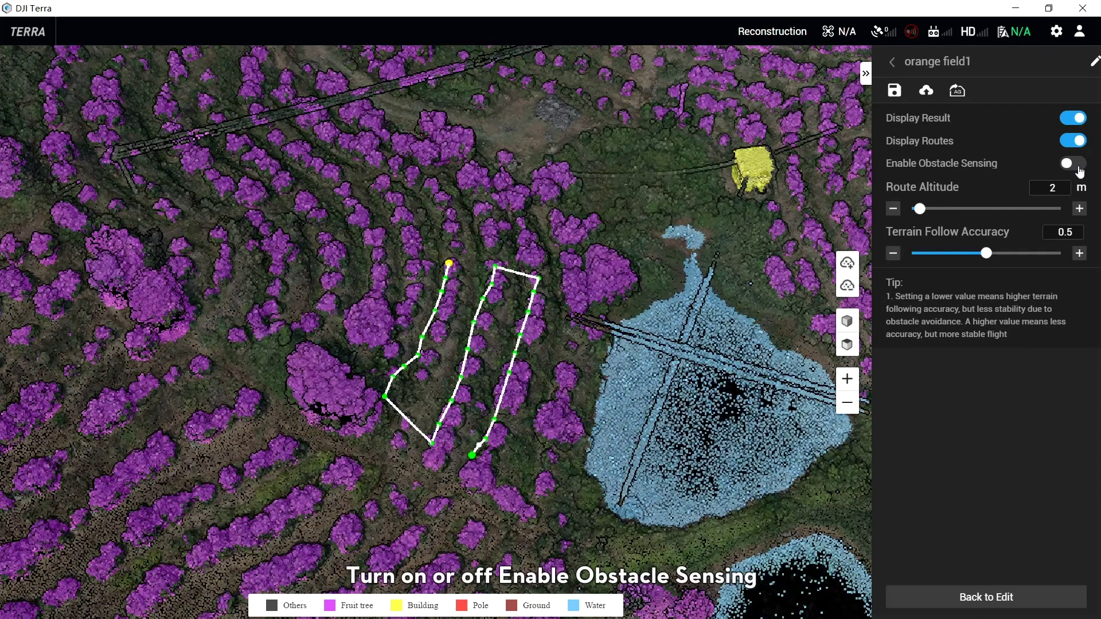
left_click(1073, 164)
left_click(976, 209)
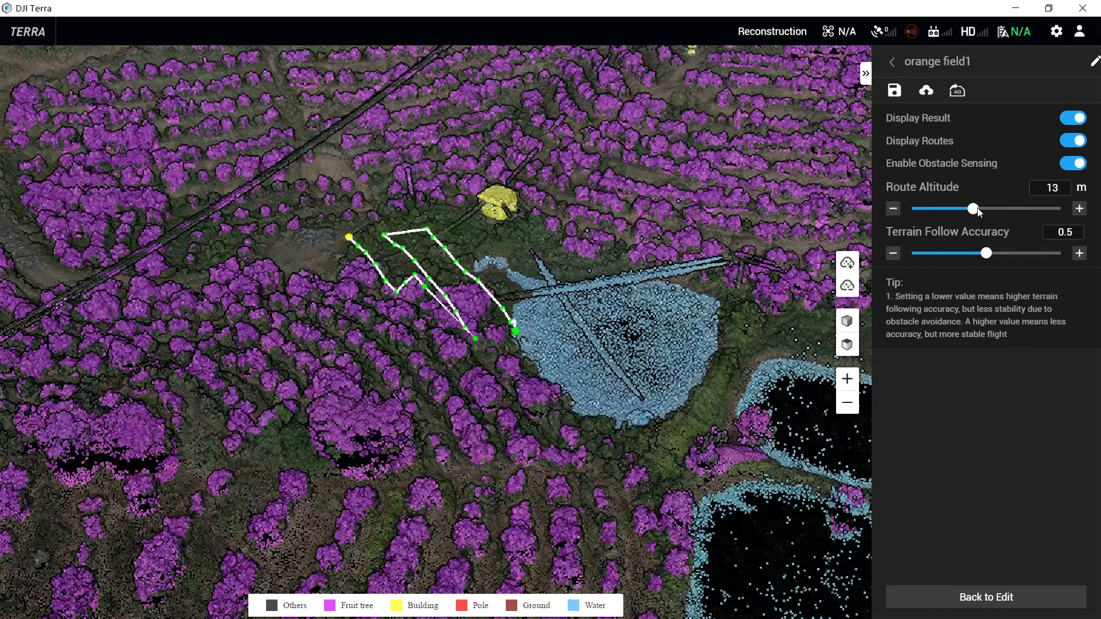
left_click_drag(918, 212, 923, 217)
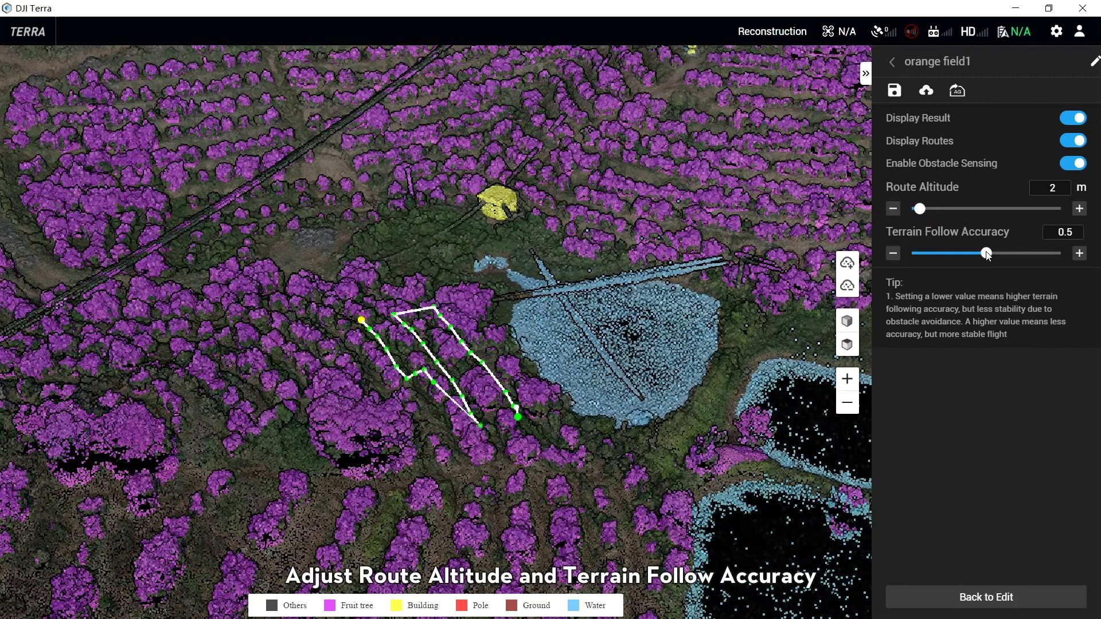
left_click(916, 261)
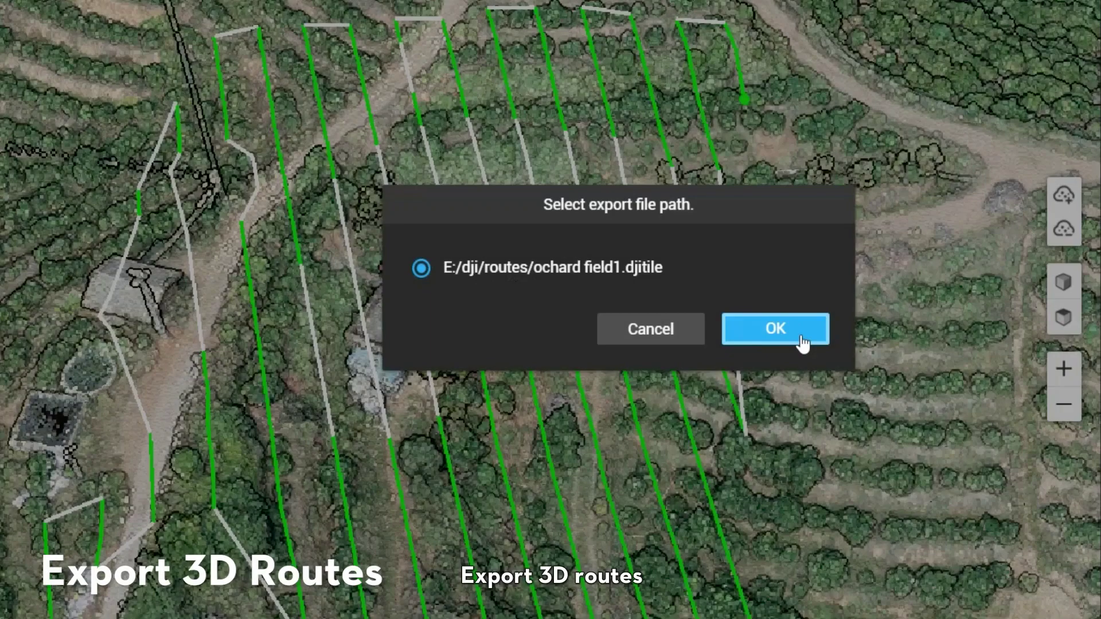
left_click(802, 338)
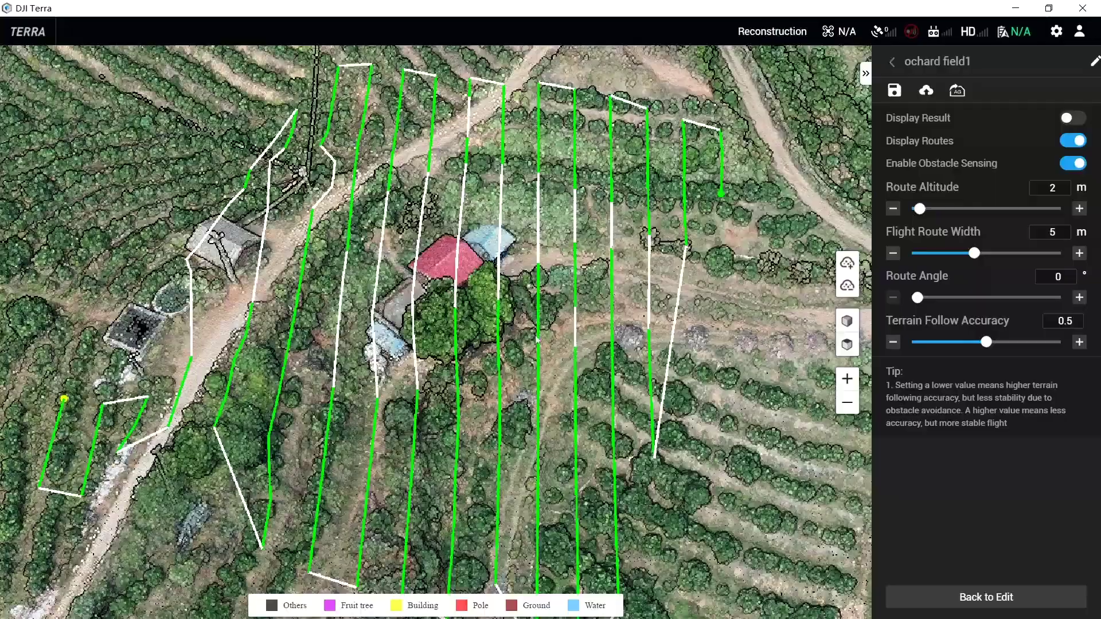
mouse_move(518, 338)
left_mouse_down()
mouse_move(485, 327)
mouse_move(474, 345)
left_mouse_up()
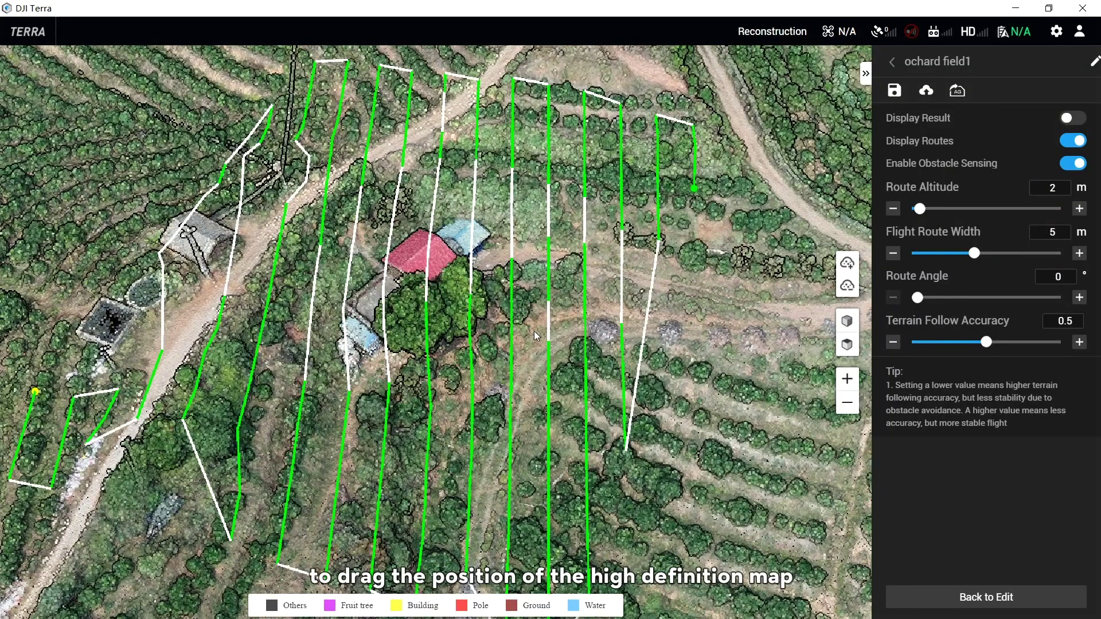
left_click_drag(534, 335, 538, 339)
scroll(537, 340, "down", 5)
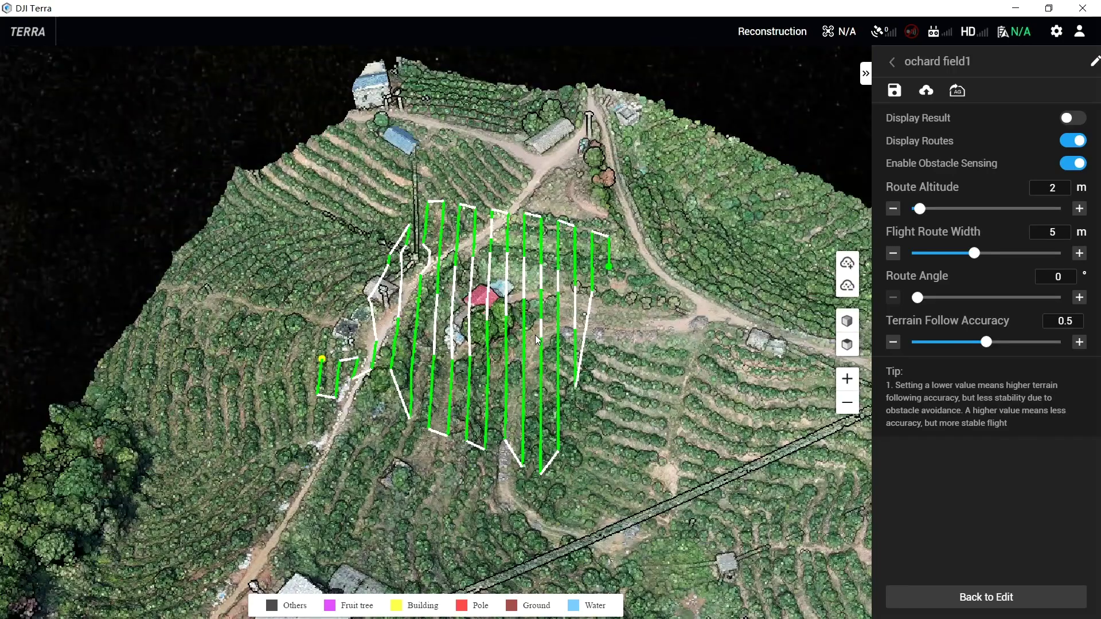
scroll(538, 340, "up", 5)
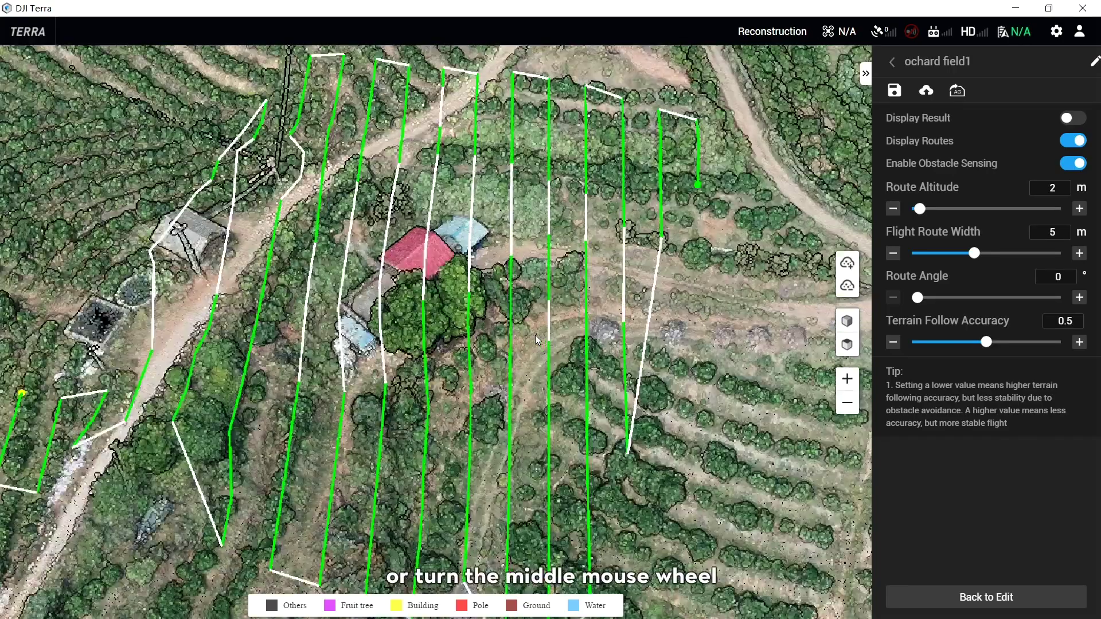
scroll(537, 336, "down", 3)
scroll(554, 328, "up", 2)
left_click_drag(554, 328, 642, 357)
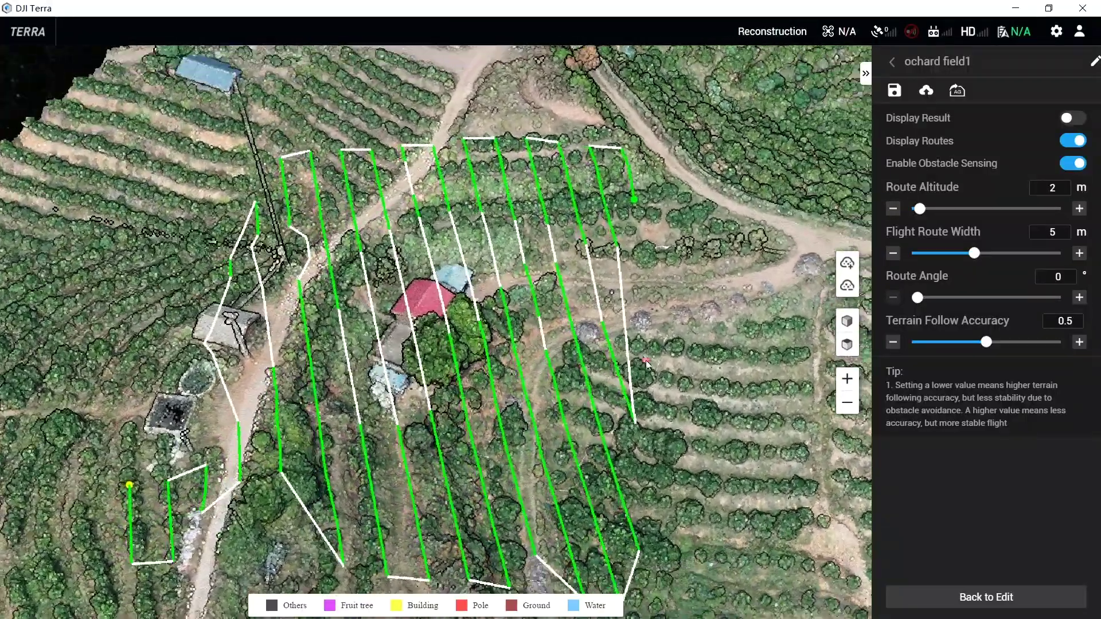
- Save the mission and export the route to E:/dji/routes/ochard field1.djitile
left_click(965, 95)
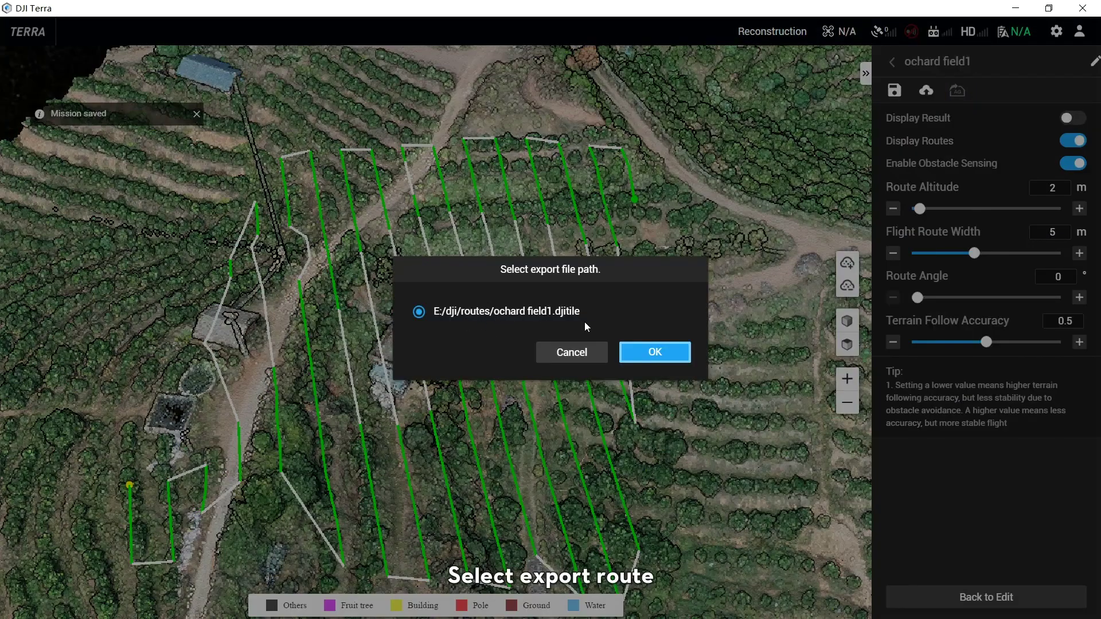
left_click(679, 354)
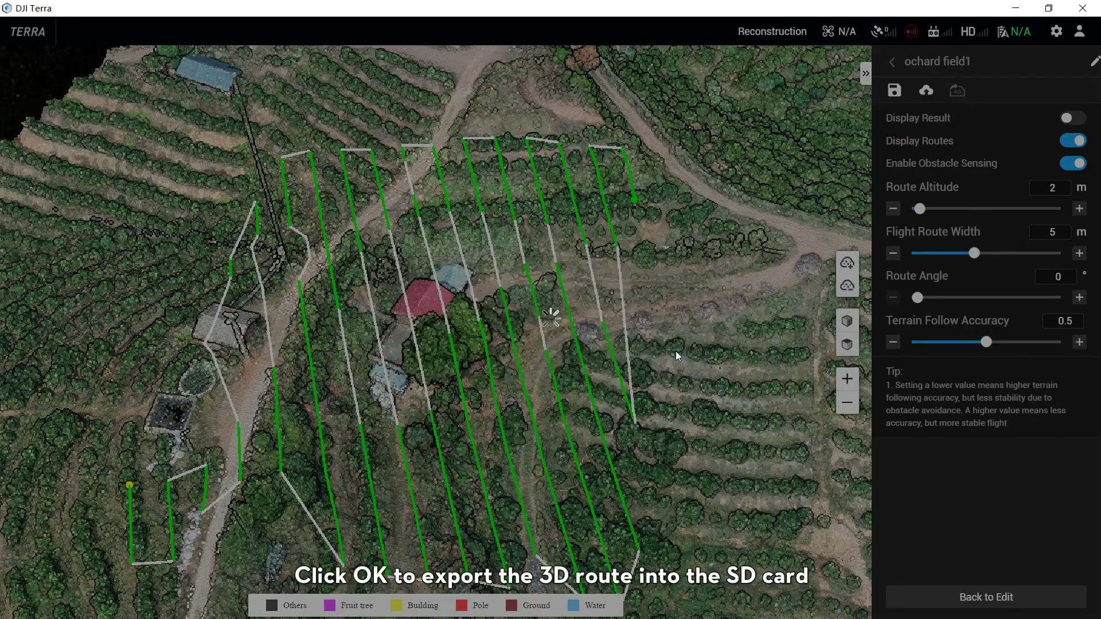